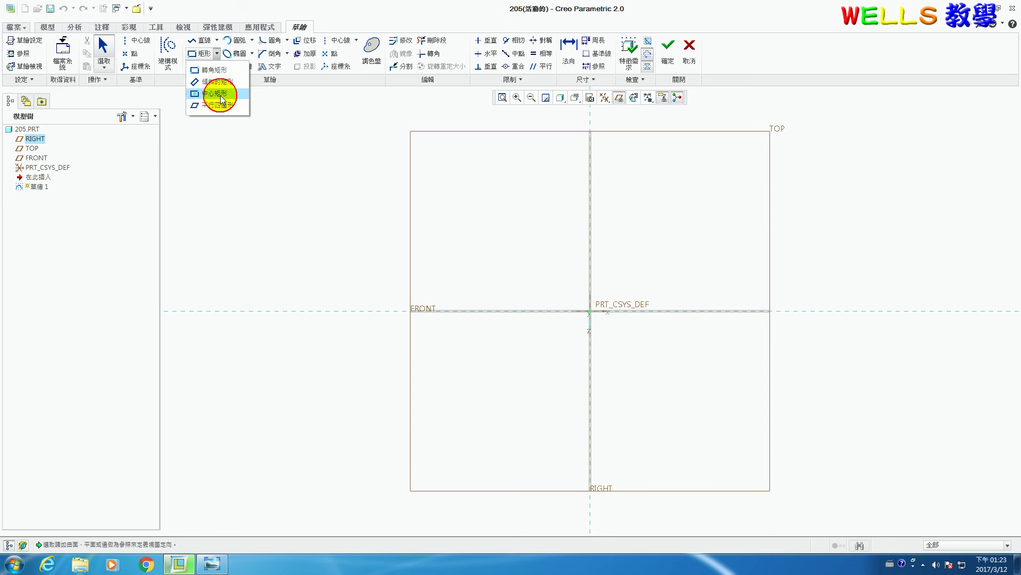
# Sketch a center rectangle about 306 wide and 223 high, centred on the origin
pyautogui.click(590, 311)
pyautogui.click(698, 232)
pyautogui.middleClick(789, 243)
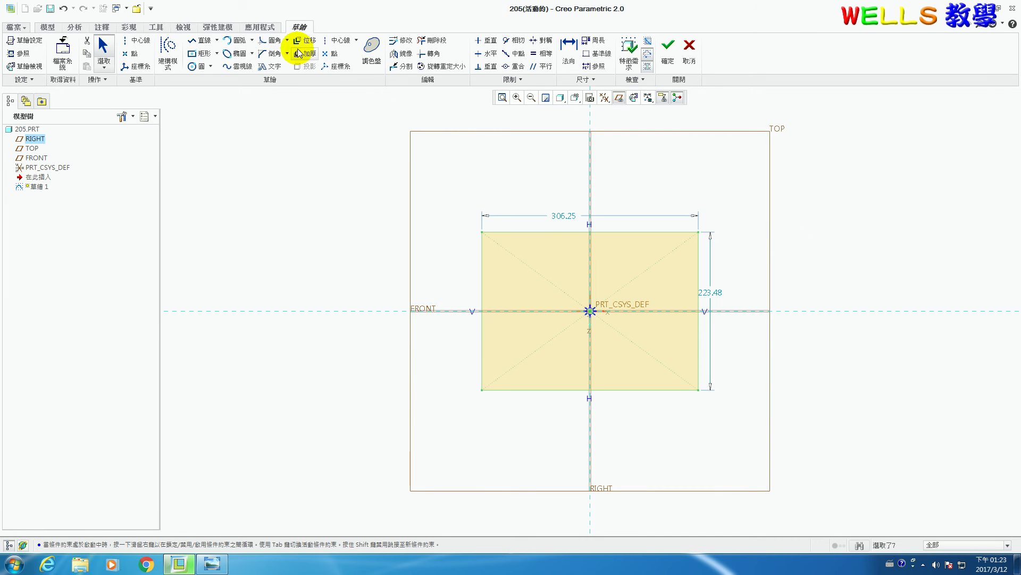
# Round the rectangle's four corners with circular fillets of about 19 to 26 radius
pyautogui.click(271, 41)
pyautogui.scroll(-1, 547, 274)
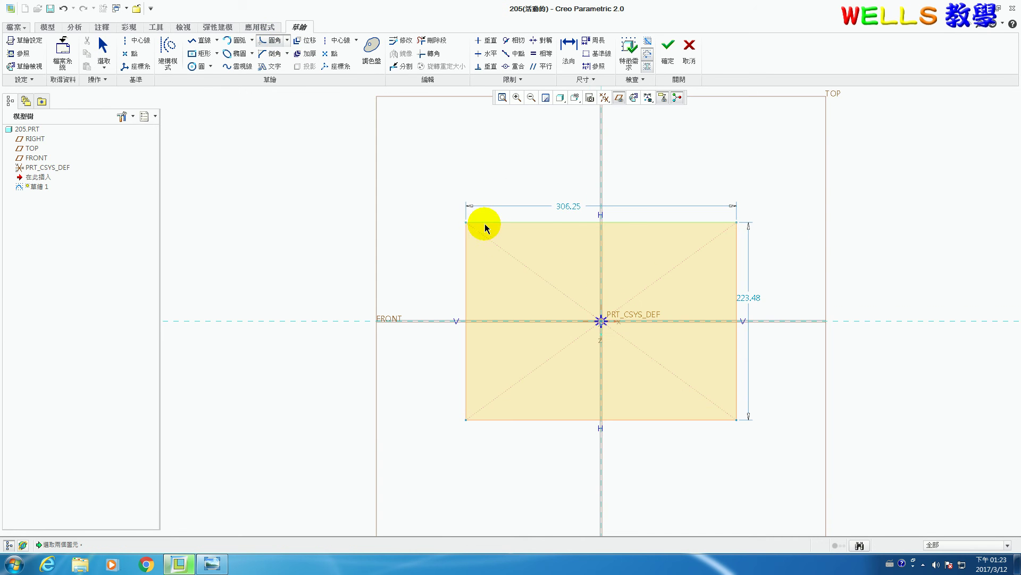
pyautogui.click(466, 248)
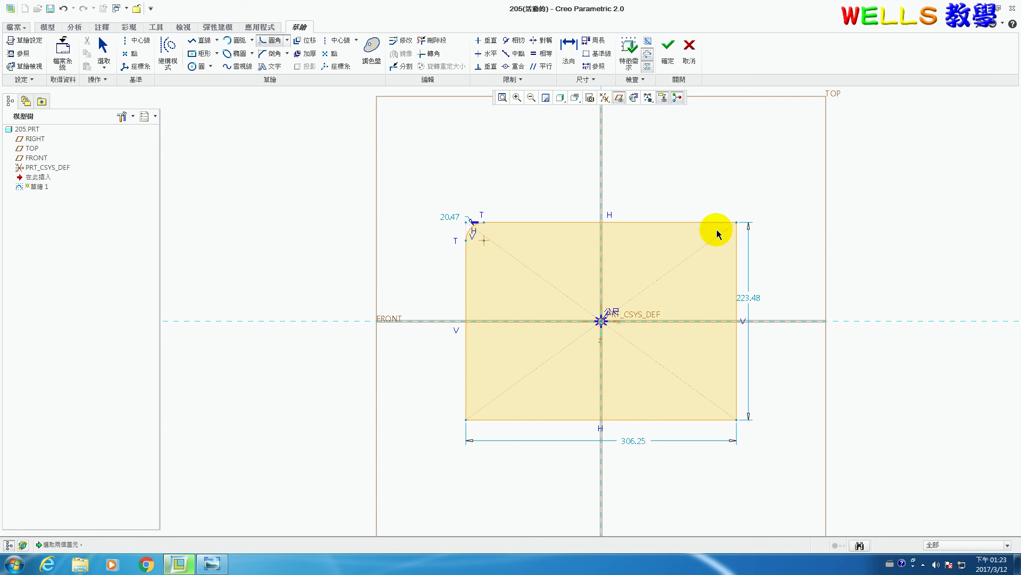
pyautogui.click(735, 245)
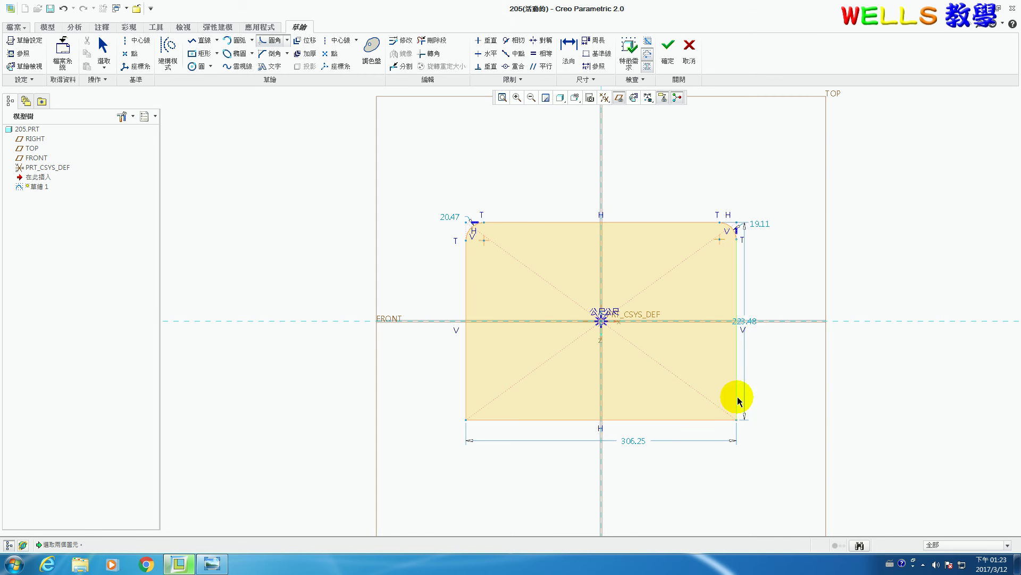
pyautogui.click(709, 421)
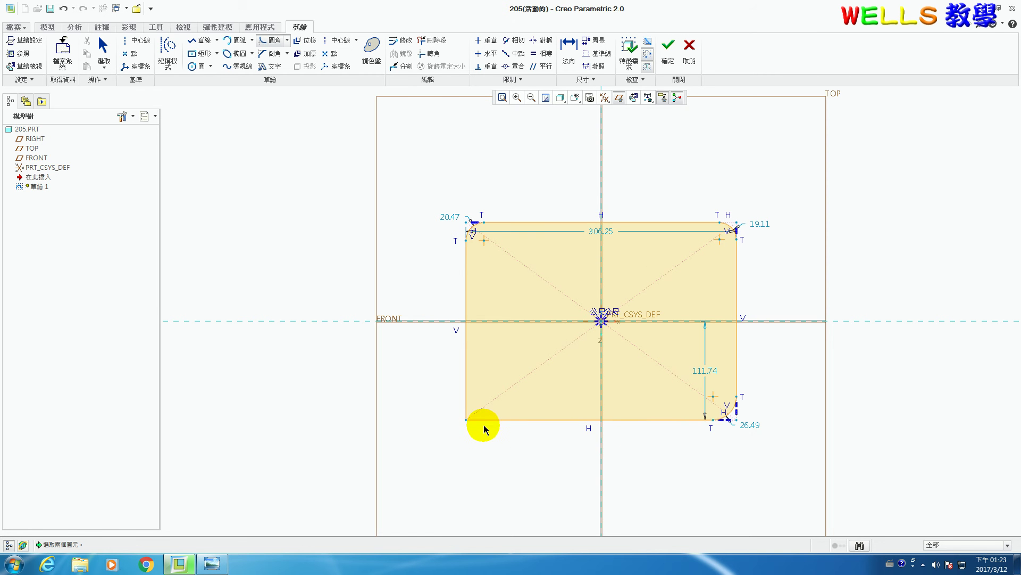
pyautogui.click(466, 419)
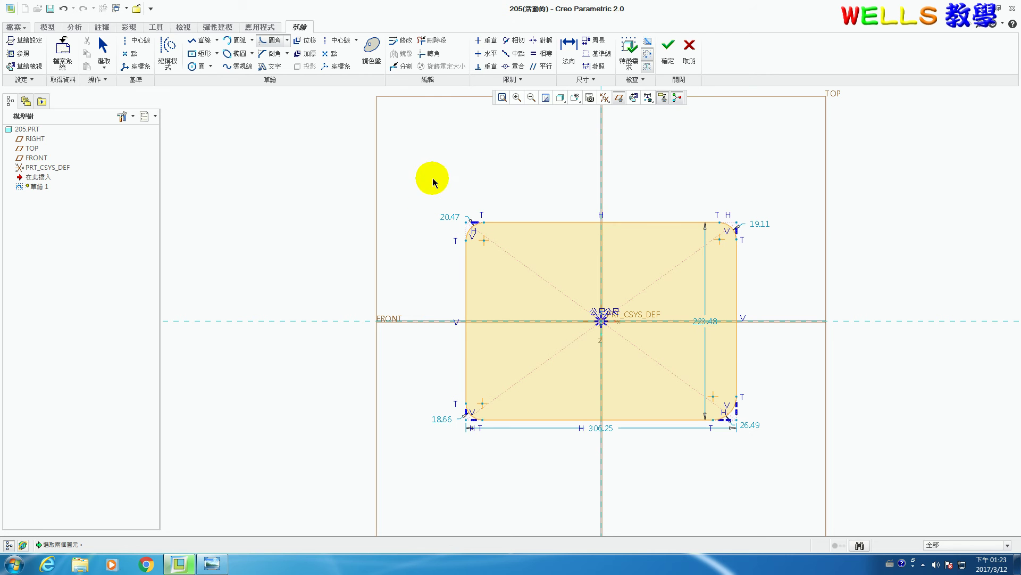
# Constrain the four corner fillets to equal radii
pyautogui.click(540, 55)
pyautogui.click(469, 229)
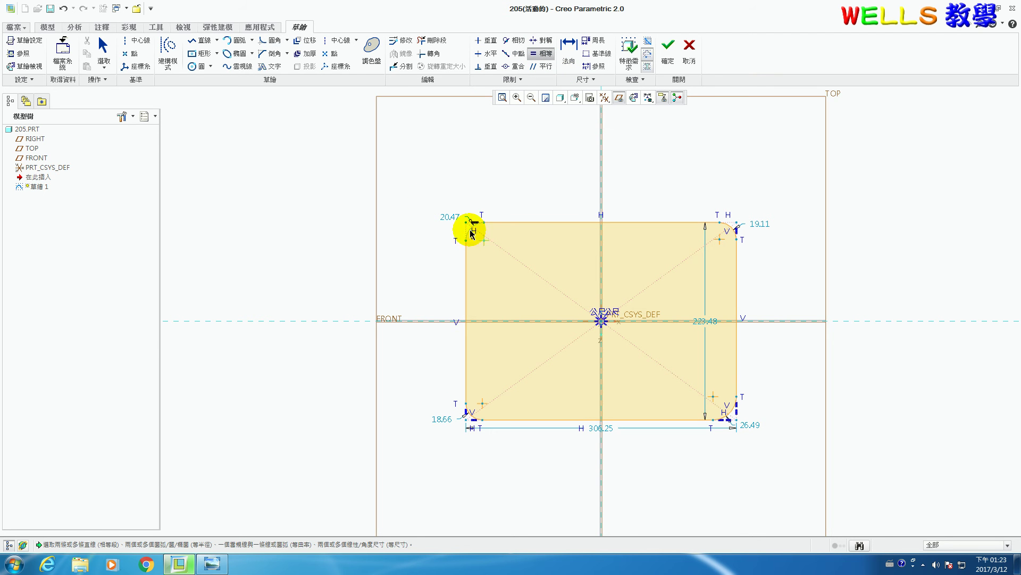
pyautogui.click(730, 230)
pyautogui.click(725, 413)
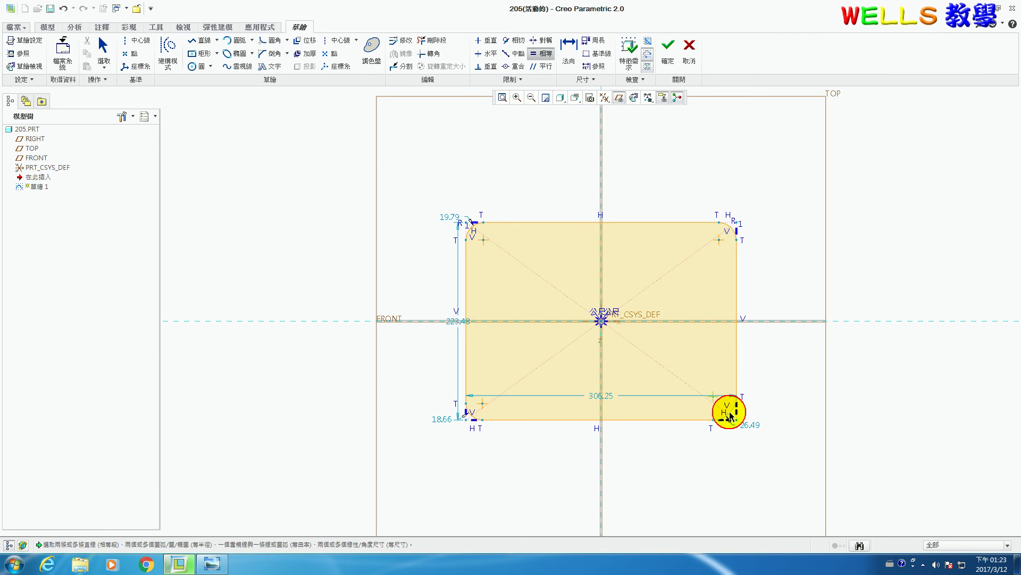
pyautogui.click(469, 413)
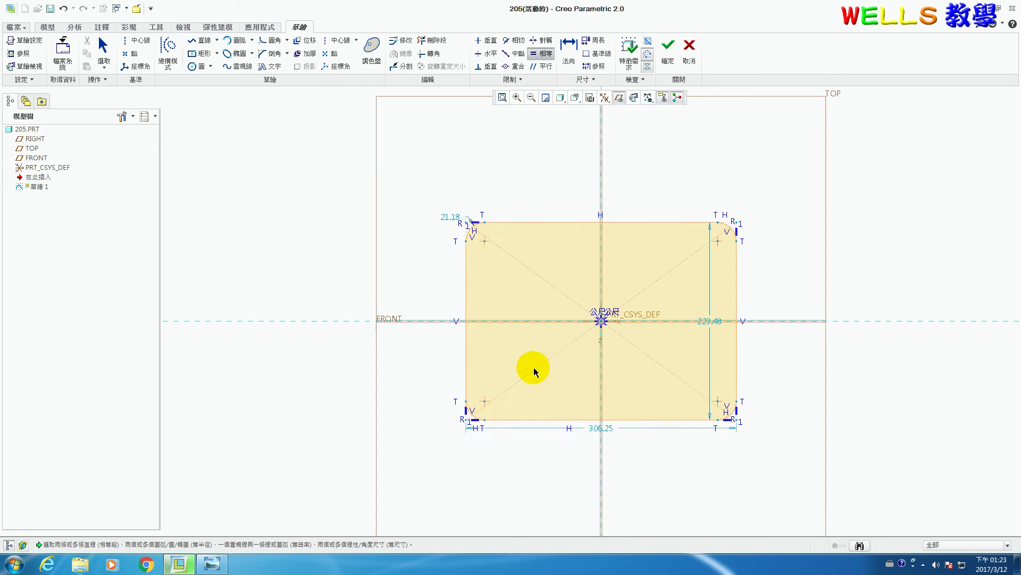
# Draw four equal circles about 22 in diameter, each centred on one of the corner fillets' centres
pyautogui.scroll(-1, 603, 292)
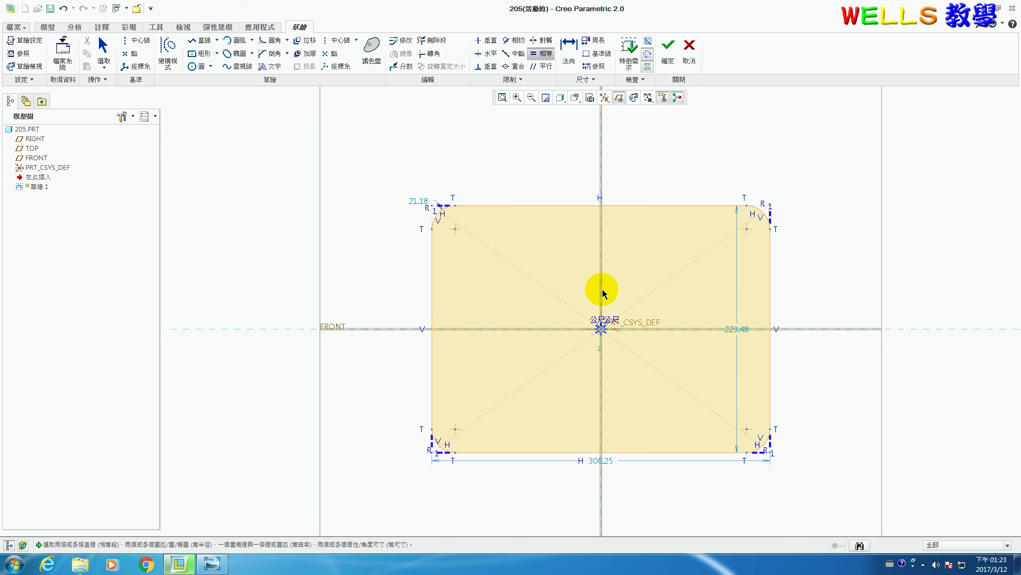
pyautogui.click(193, 67)
pyautogui.click(455, 229)
pyautogui.click(465, 242)
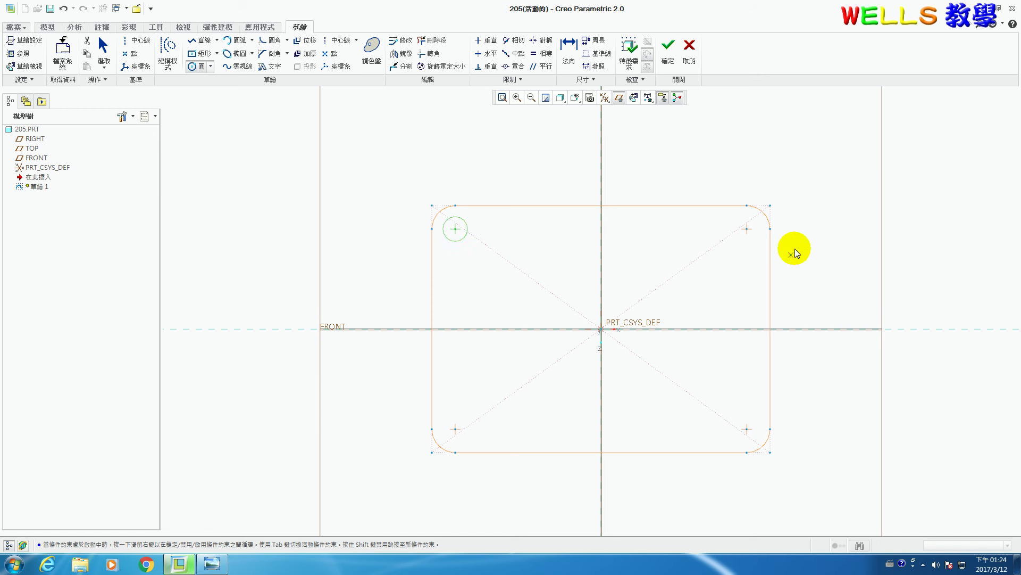
pyautogui.click(747, 229)
pyautogui.click(754, 240)
pyautogui.click(753, 431)
pyautogui.click(755, 436)
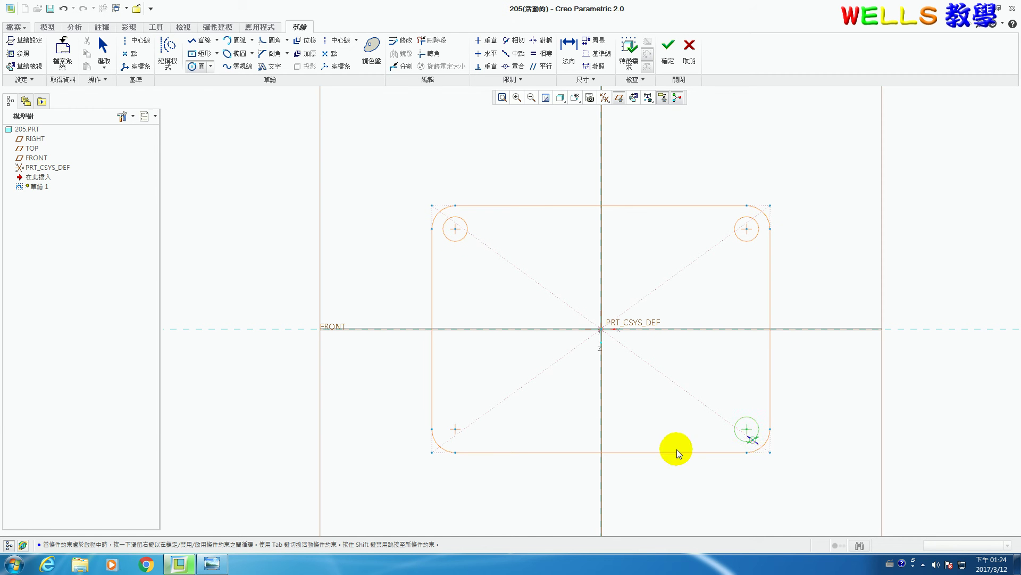
pyautogui.click(457, 428)
pyautogui.click(516, 424)
pyautogui.middleClick(551, 435)
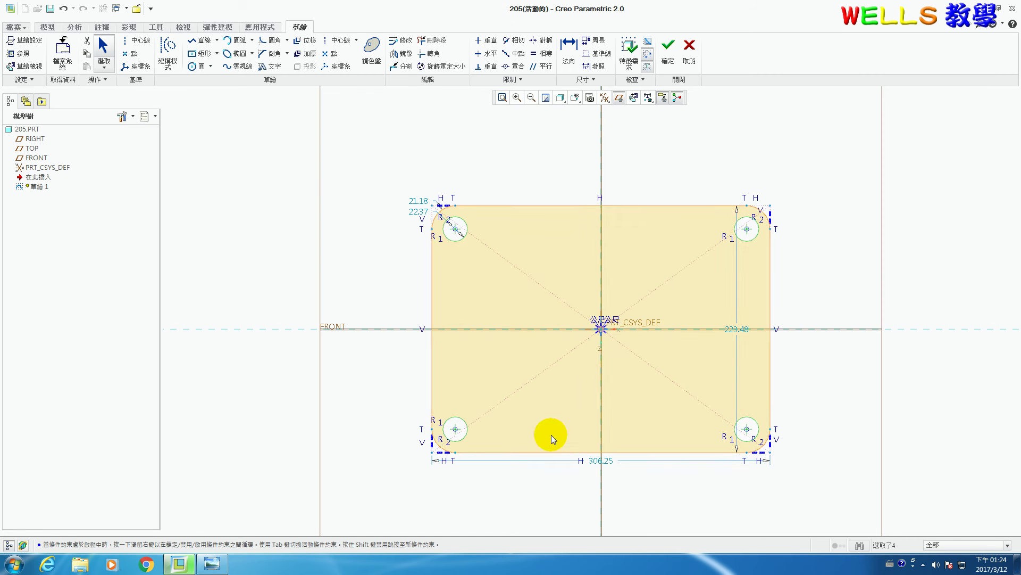
# Dimension the rectangle's overall width and height, keeping the sketched values
pyautogui.click(568, 42)
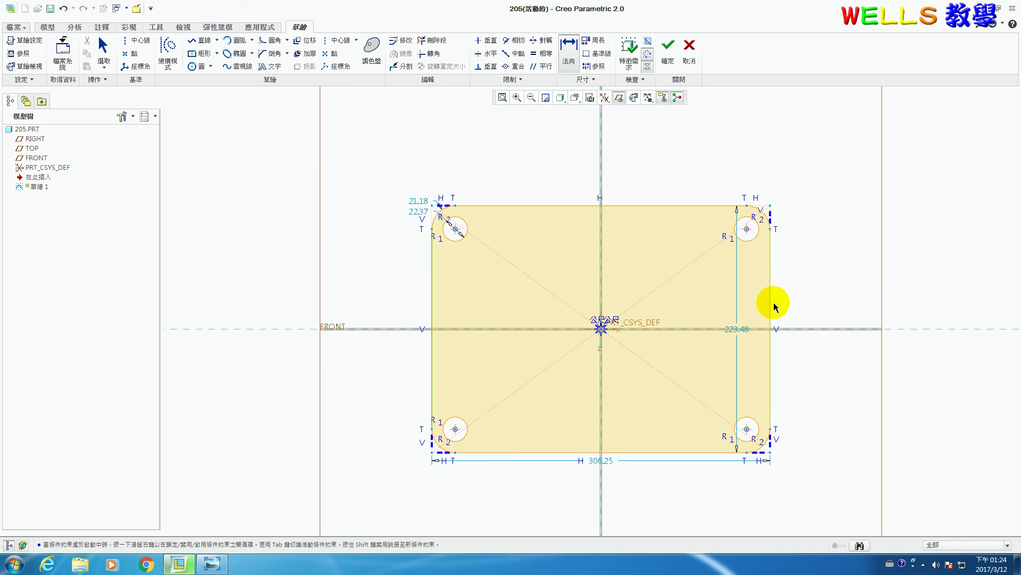
pyautogui.click(665, 205)
pyautogui.middleClick(621, 164)
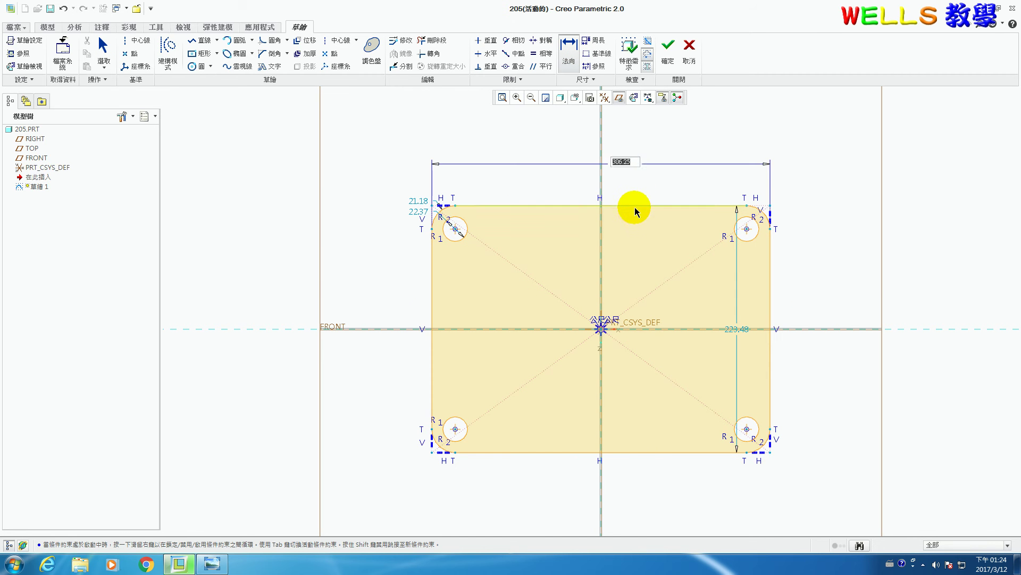
pyautogui.click(770, 399)
pyautogui.middleClick(817, 372)
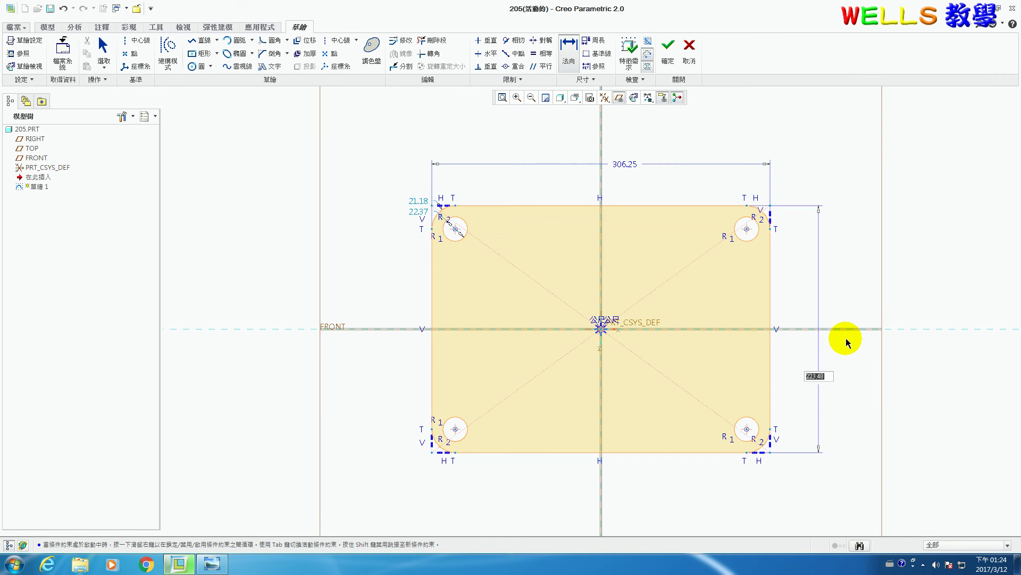
pyautogui.middleClick(849, 259)
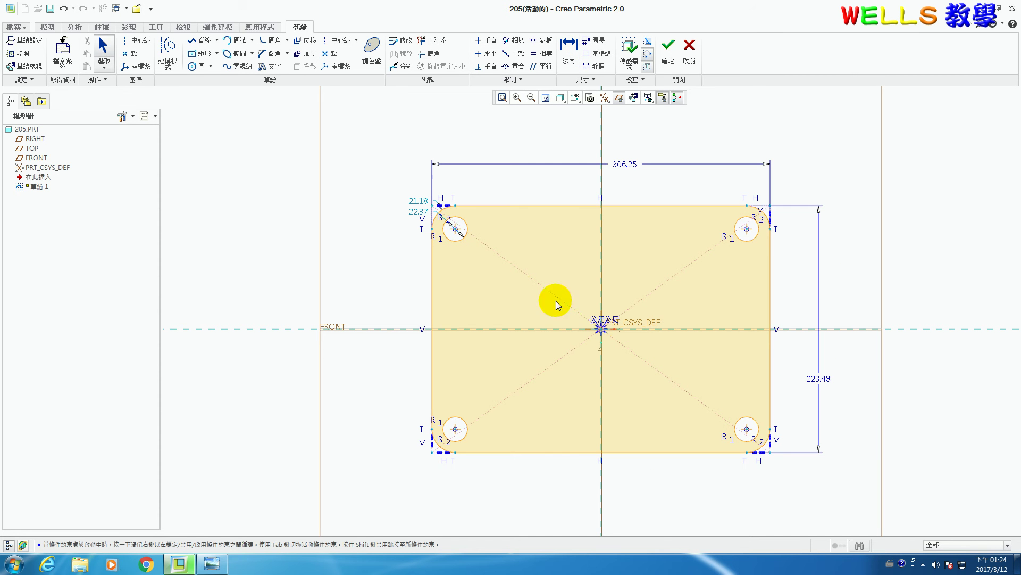
# Open all sketch dimensions for joint modification with automatic regeneration off, and set the rectangle's width to 96
pyautogui.moveTo(387, 130)
pyautogui.mouseDown()
pyautogui.moveTo(896, 451)
pyautogui.moveTo(913, 441)
pyautogui.moveTo(905, 481)
pyautogui.mouseUp()
pyautogui.rightClick(574, 266)
pyautogui.click(596, 298)
pyautogui.click(561, 181)
pyautogui.moveTo(554, 162); pyautogui.dragTo(379, 273)
pyautogui.click(338, 345)
pyautogui.click(361, 290)
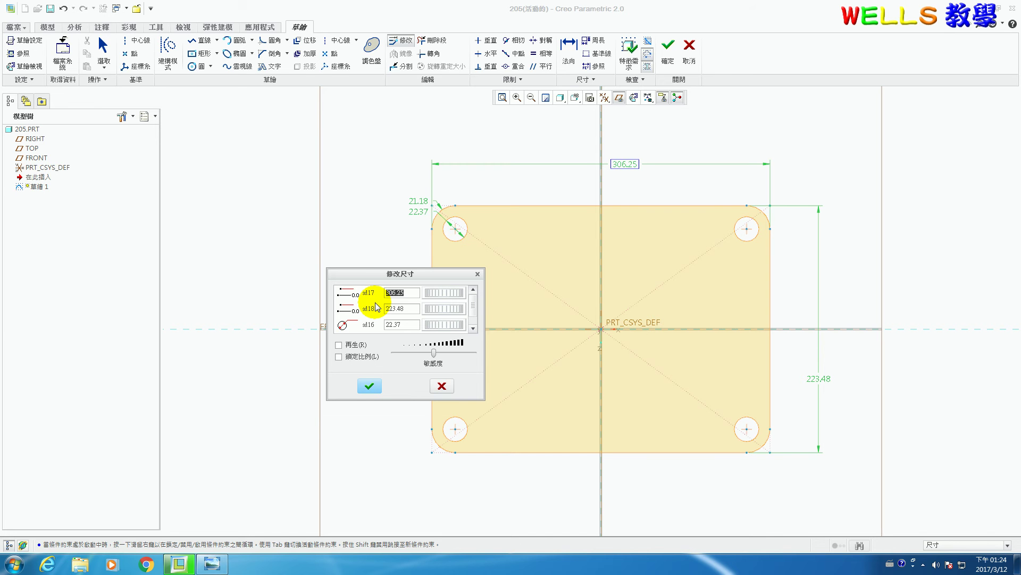
pyautogui.click(376, 307)
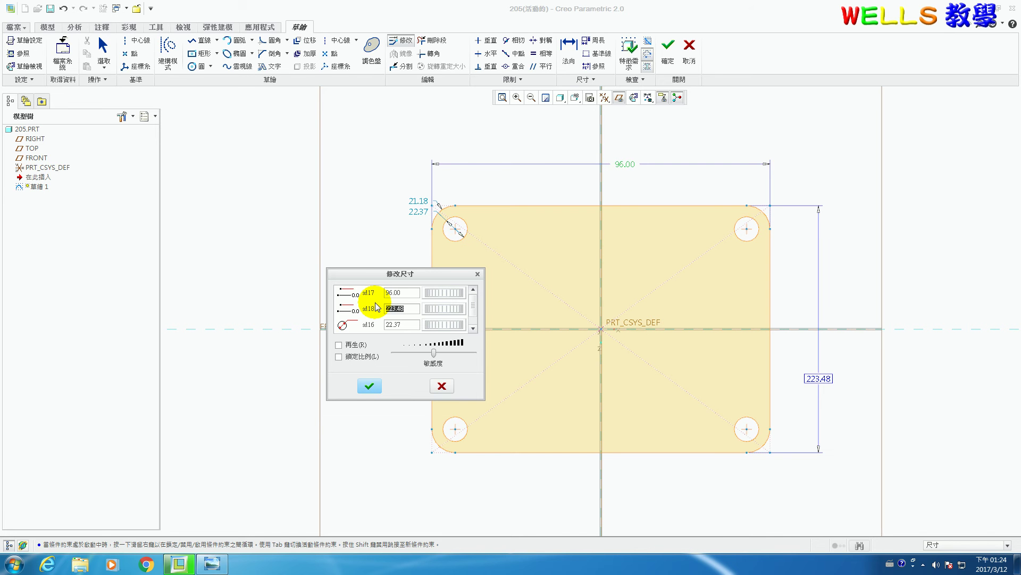
# Set the rectangle's height to 72 and both the hole diameter and corner radius to 12, and complete the sketch
pyautogui.write('72')
pyautogui.press('Return')
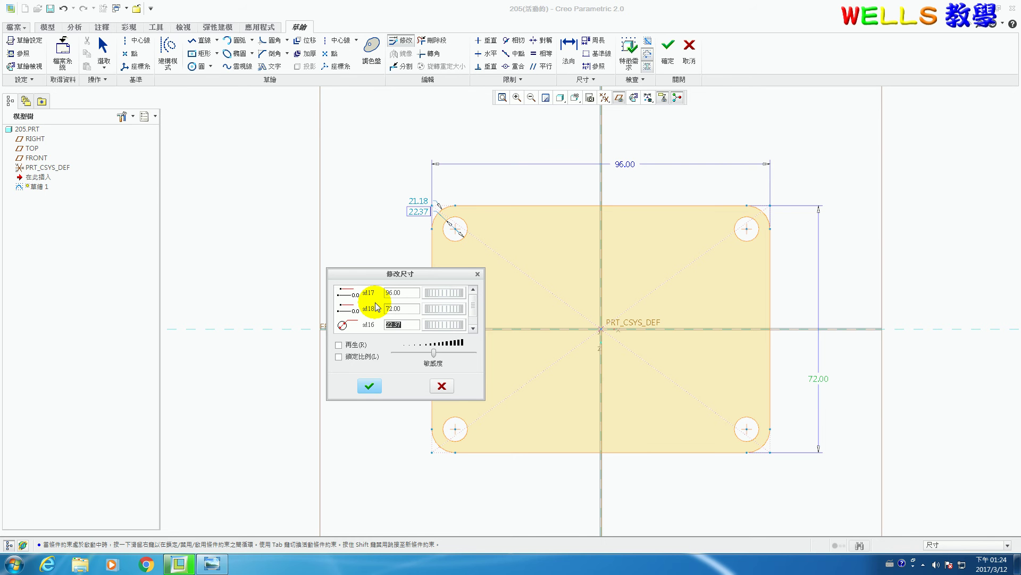
pyautogui.write('12')
pyautogui.press('Return')
pyautogui.write('12')
pyautogui.click(369, 387)
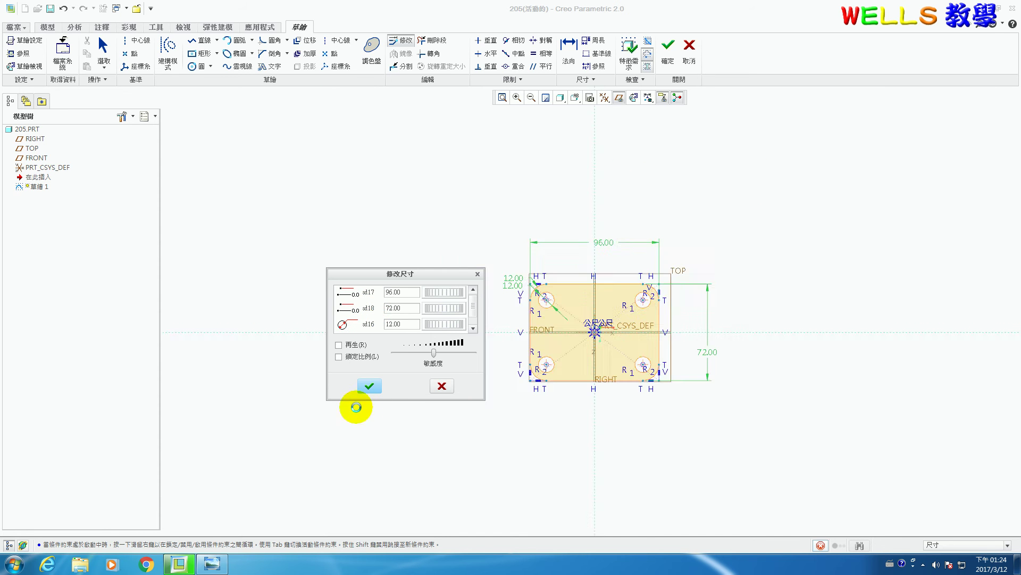
pyautogui.click(669, 55)
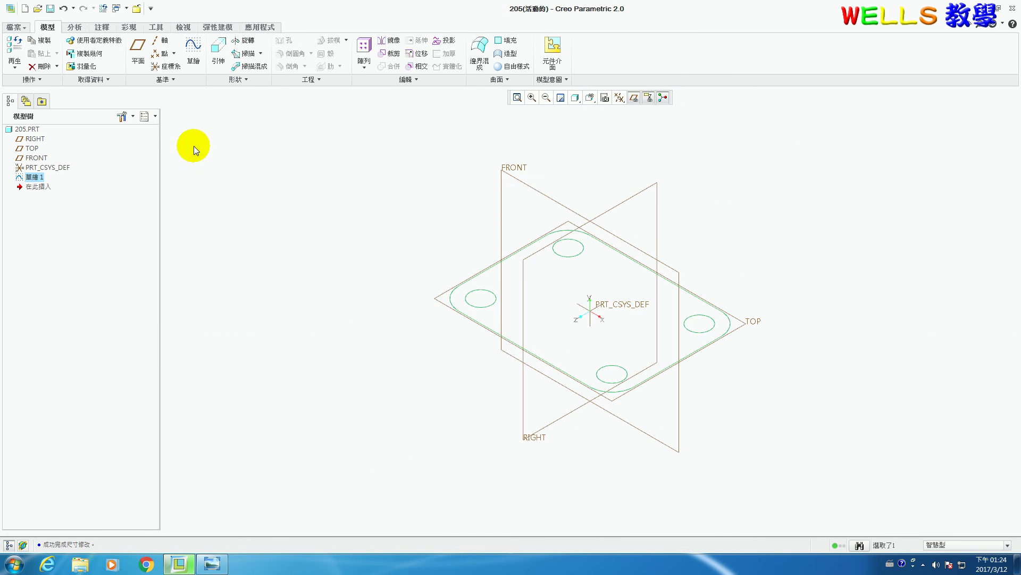
# Extrude the plate sketch to a thickness of 14, checking the value in reference drawing 205
pyautogui.click(218, 52)
pyautogui.click(212, 563)
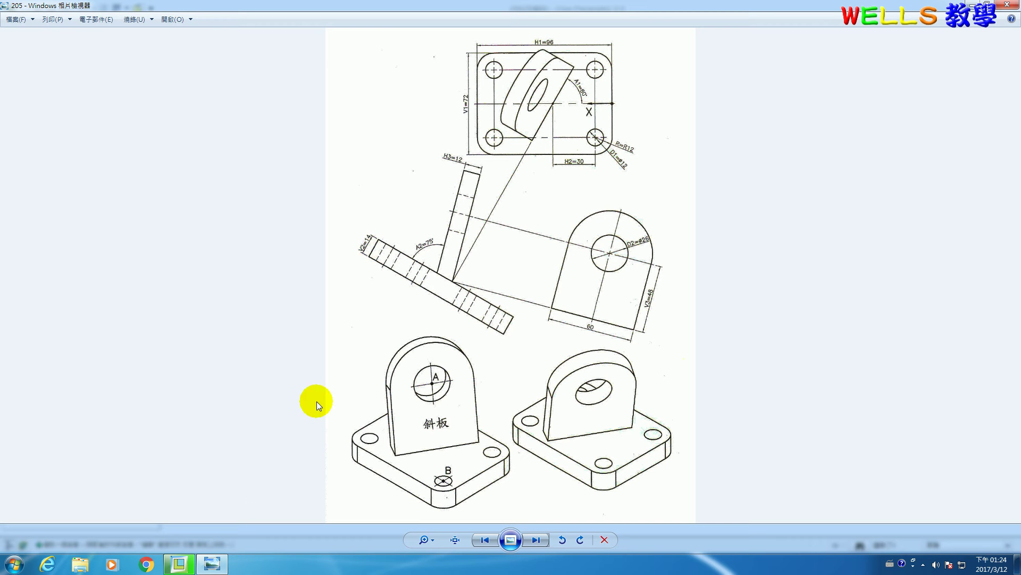
pyautogui.click(179, 564)
pyautogui.doubleClick(84, 55)
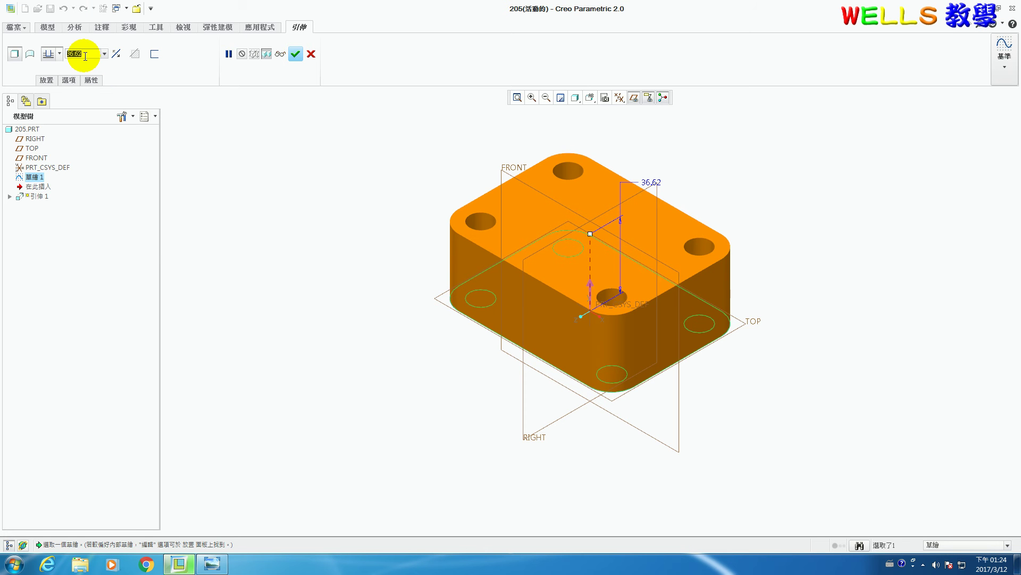
pyautogui.write('14')
pyautogui.press('Return')
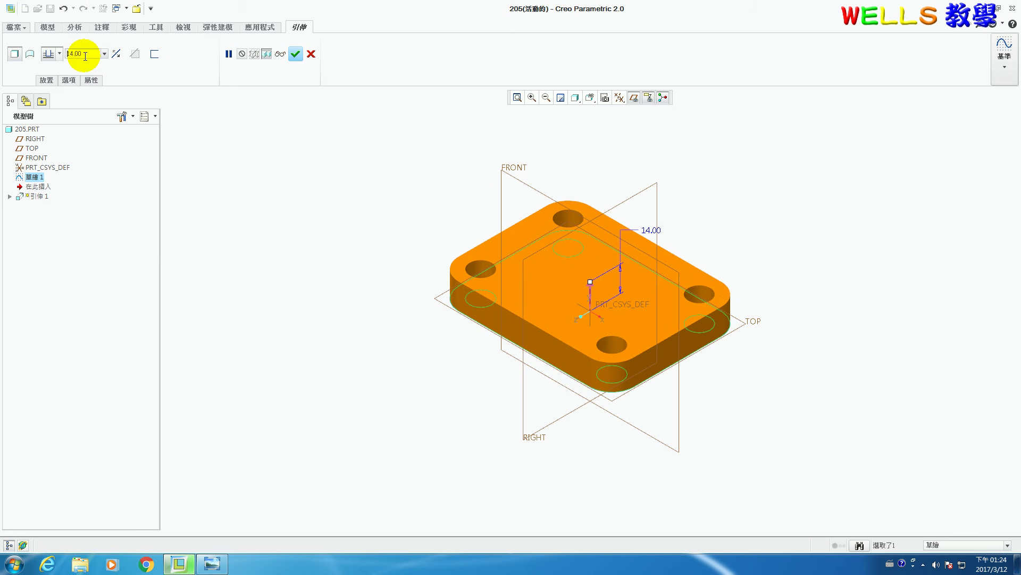
pyautogui.click(296, 53)
# Check the inclined lug's position in reference drawing 205 and start a new sketch on the plate's top face
pyautogui.click(212, 564)
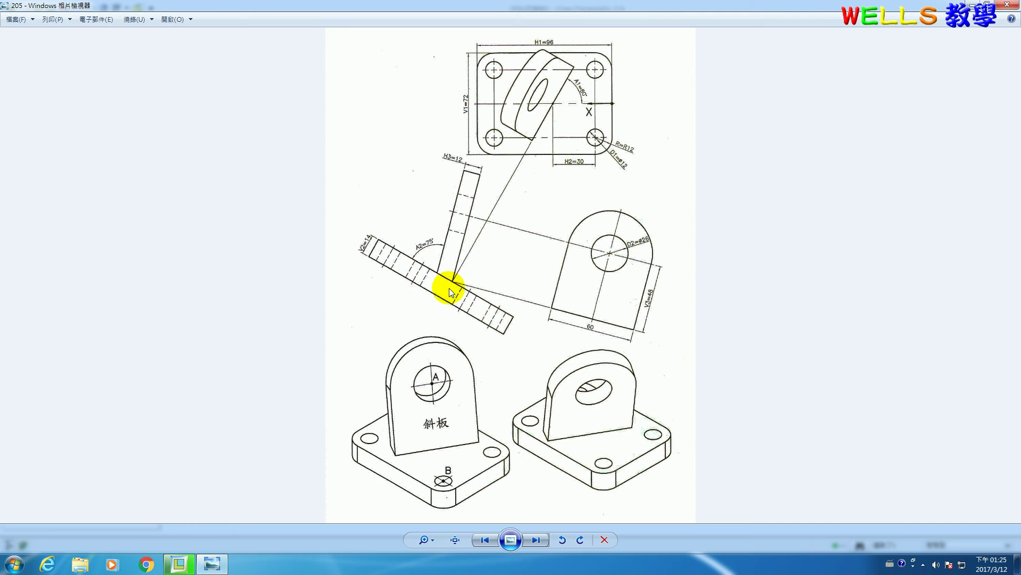
pyautogui.click(184, 565)
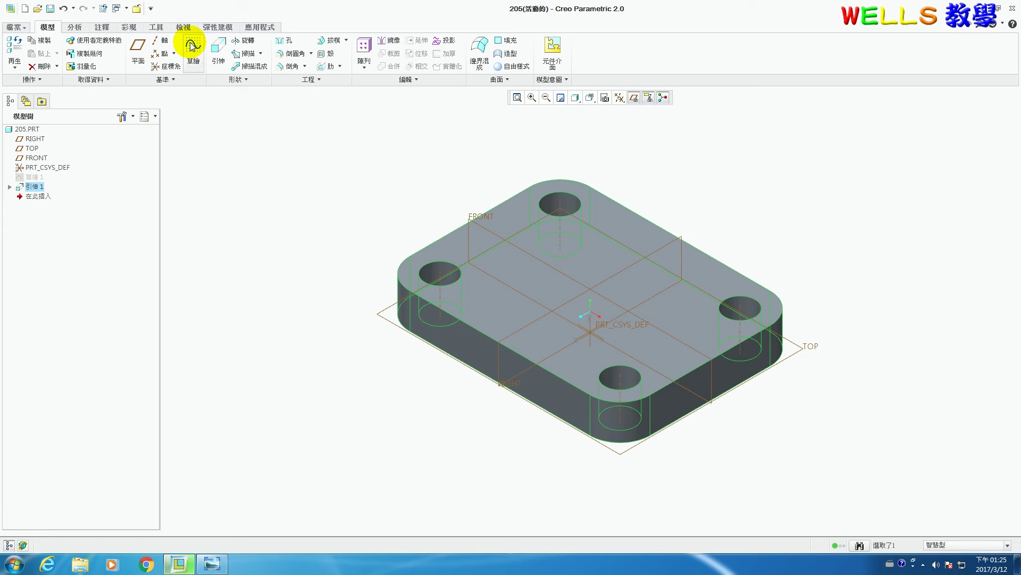
pyautogui.click(193, 50)
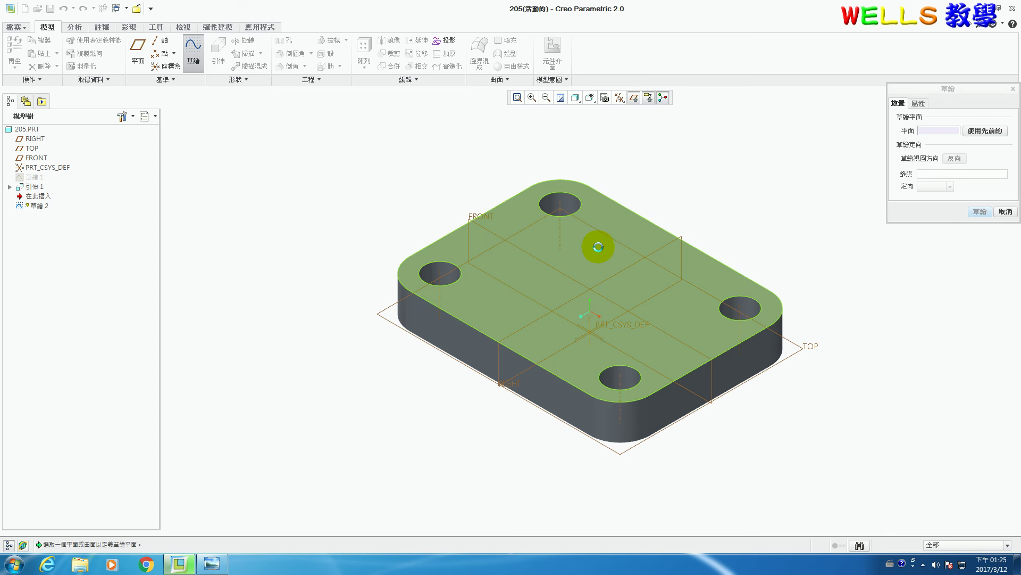
pyautogui.click(599, 246)
pyautogui.click(980, 211)
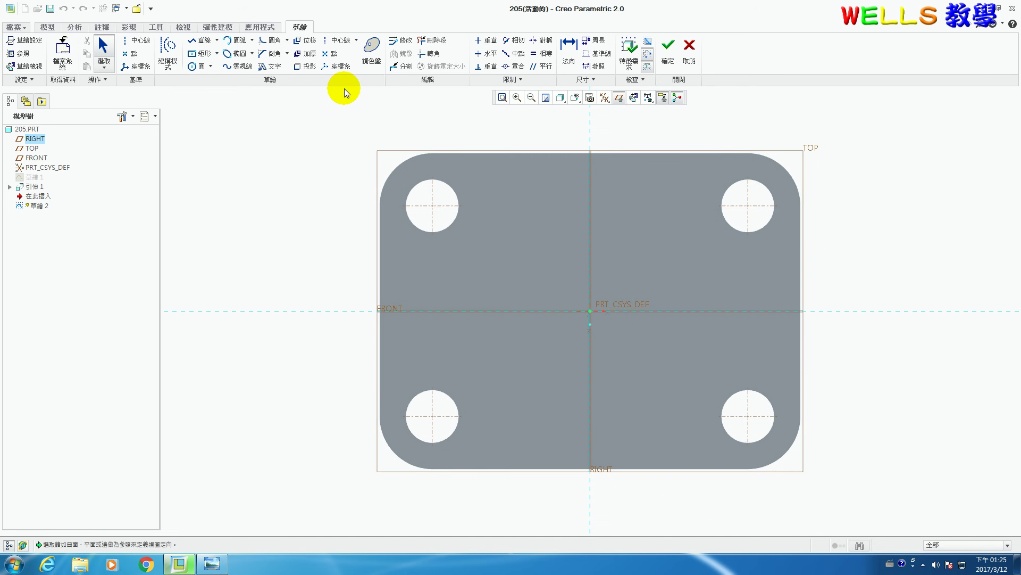
# Add a horizontal centerline through the sketch origin along the FRONT plane
pyautogui.click(338, 40)
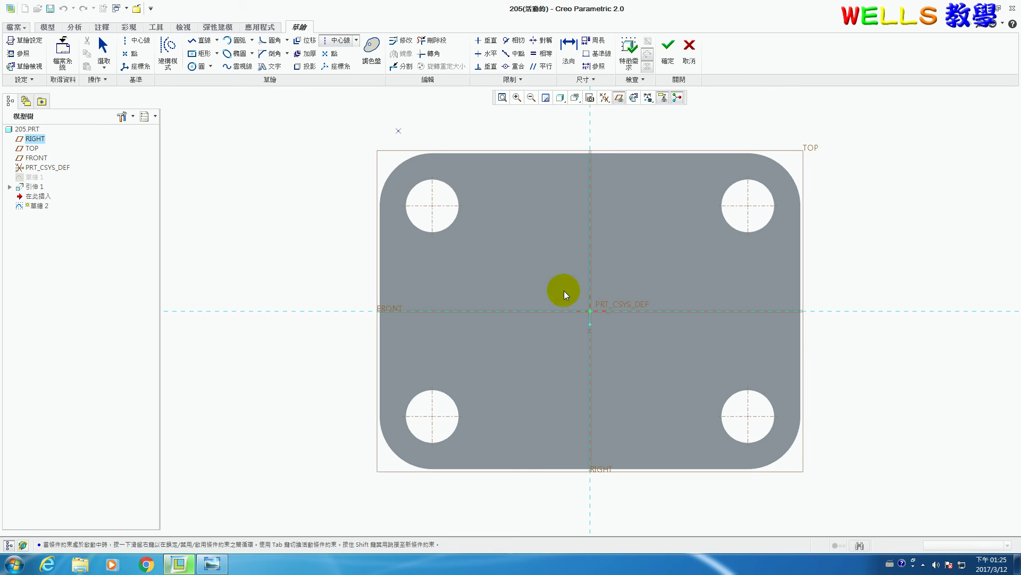
pyautogui.click(697, 313)
pyautogui.middleClick(653, 370)
# Draw a slanted line across the centerline, its upper end about 22 right and 17 above the origin, and place a point at its midpoint
pyautogui.click(201, 40)
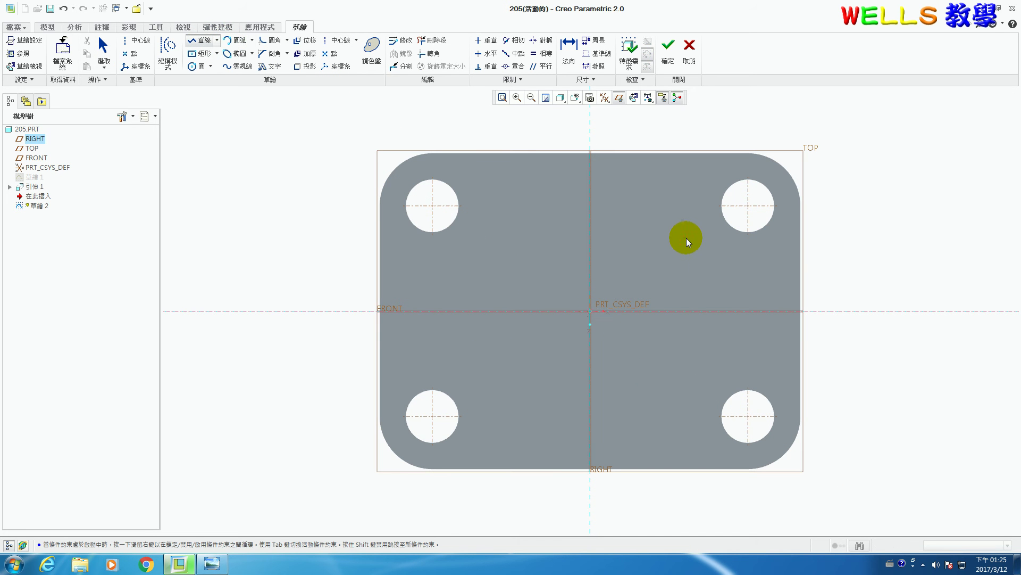
pyautogui.click(570, 409)
pyautogui.middleClick(570, 408)
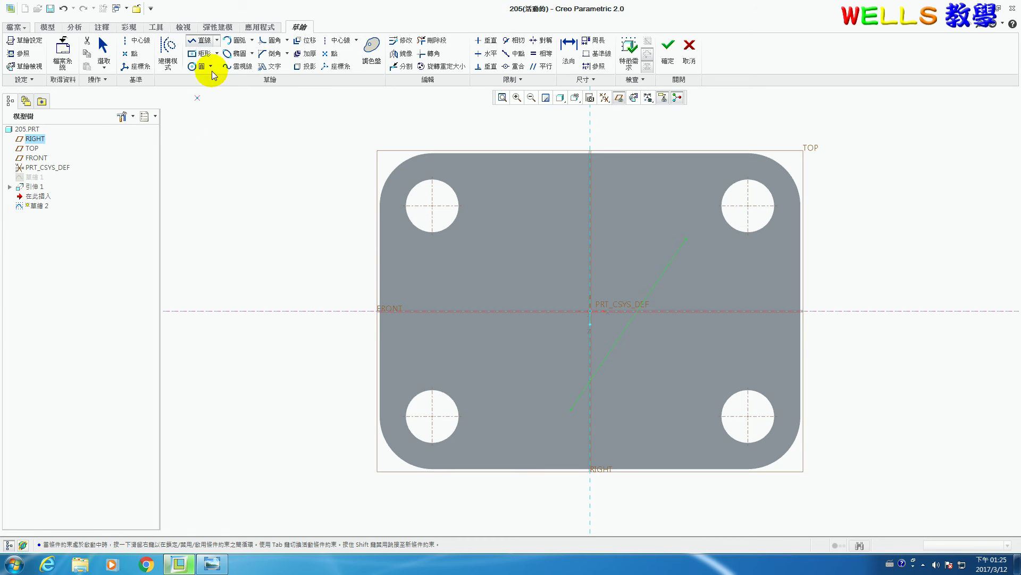
pyautogui.click(330, 54)
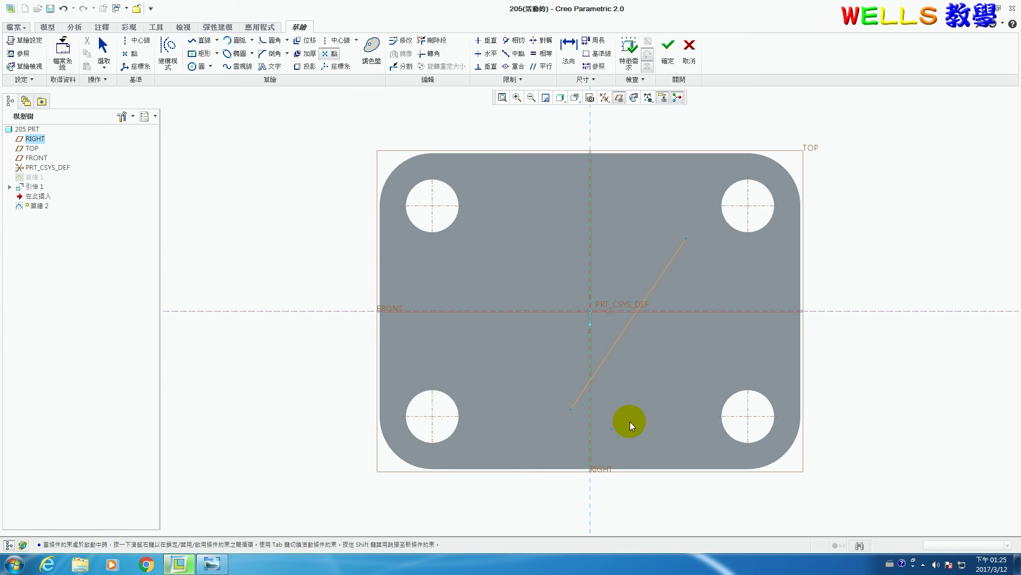
pyautogui.click(627, 327)
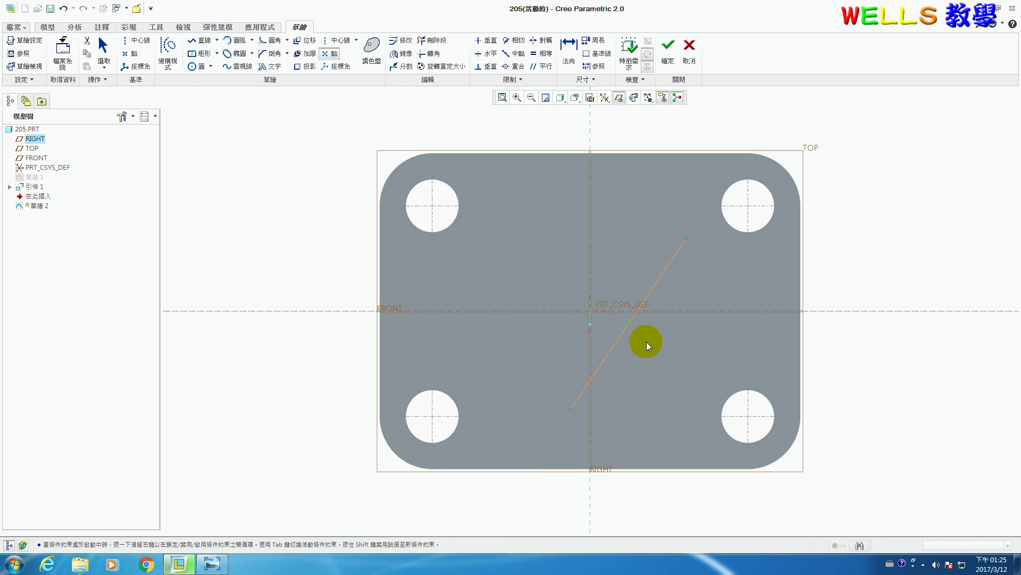
pyautogui.middleClick(664, 366)
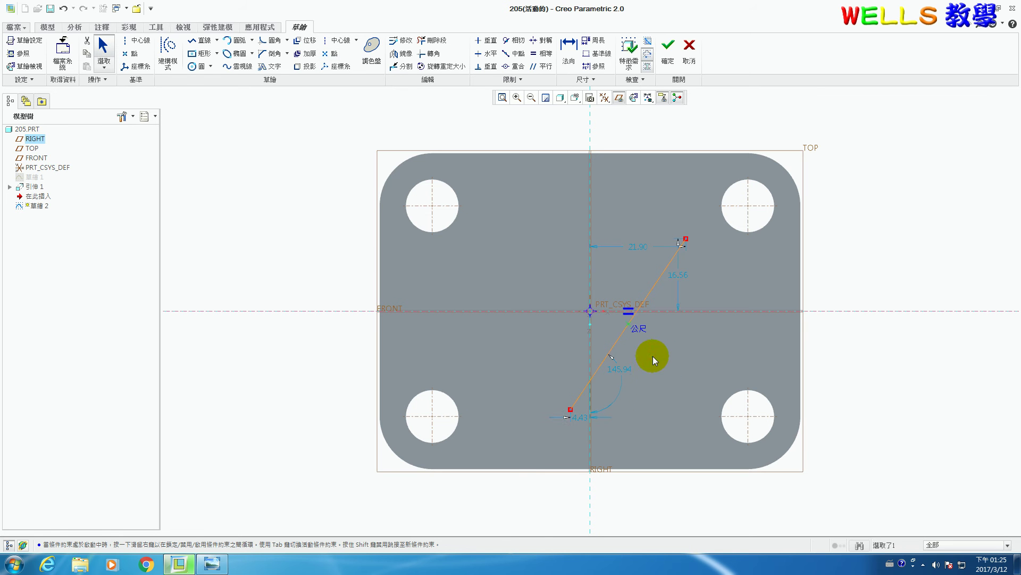
# Make the slanted line's midpoint coincident with the horizontal centerline through the sketch origin
pyautogui.click(513, 66)
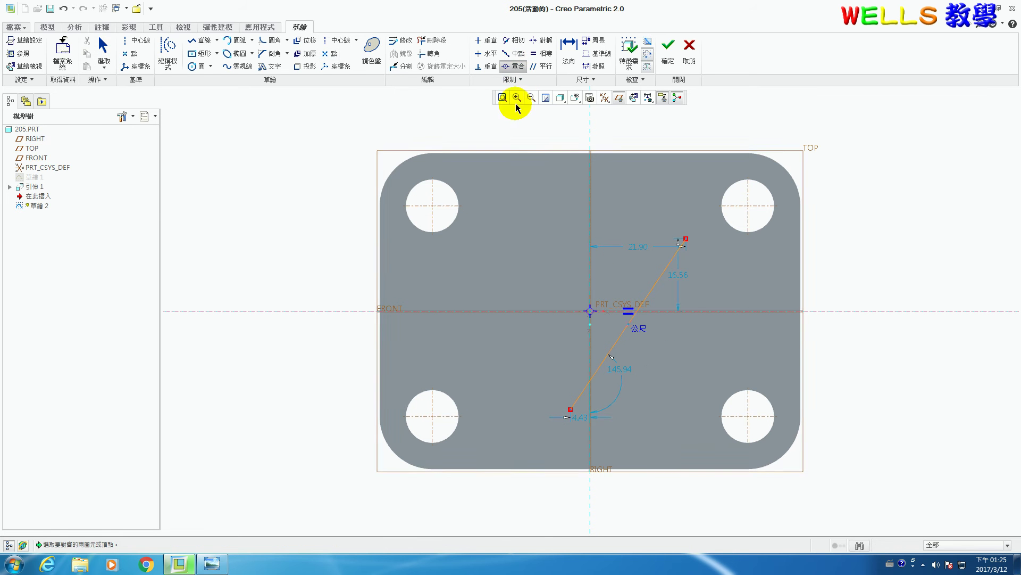
pyautogui.click(606, 316)
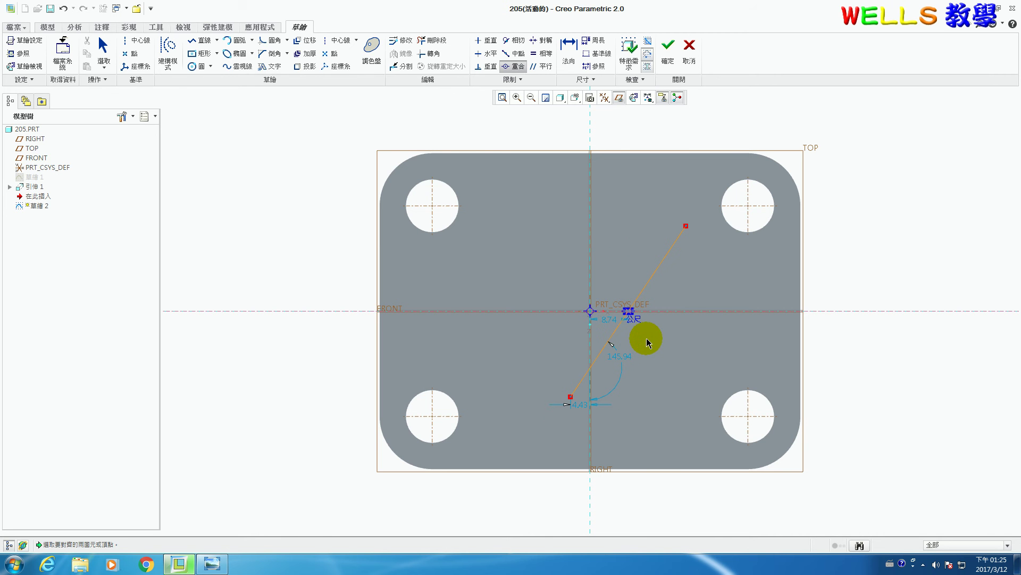
pyautogui.scroll(-2, 647, 338)
pyautogui.middleClick(646, 337)
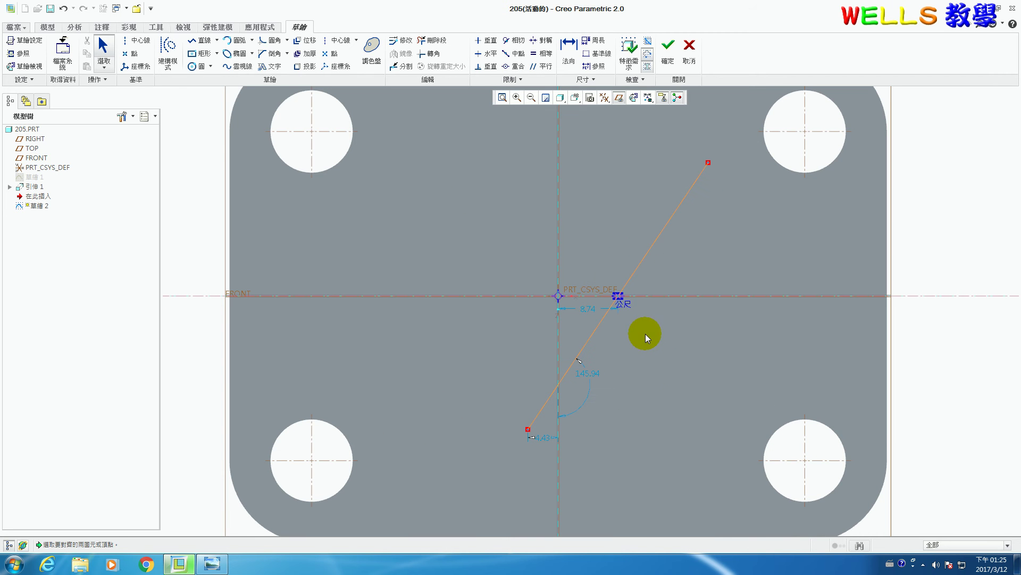
# Dimension the slanted line's length and its angle to the horizontal centerline
pyautogui.click(569, 48)
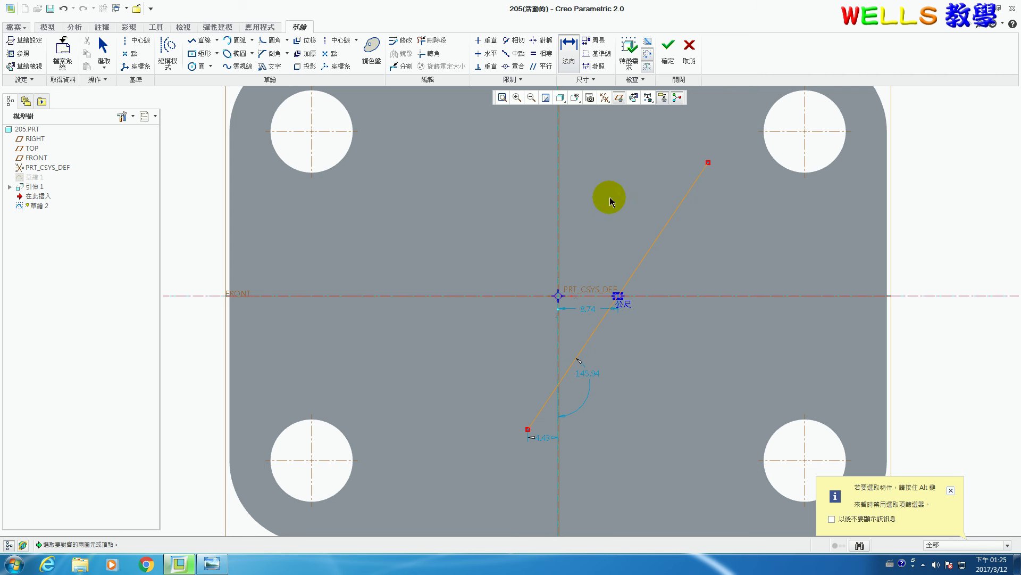
pyautogui.click(641, 257)
pyautogui.middleClick(609, 242)
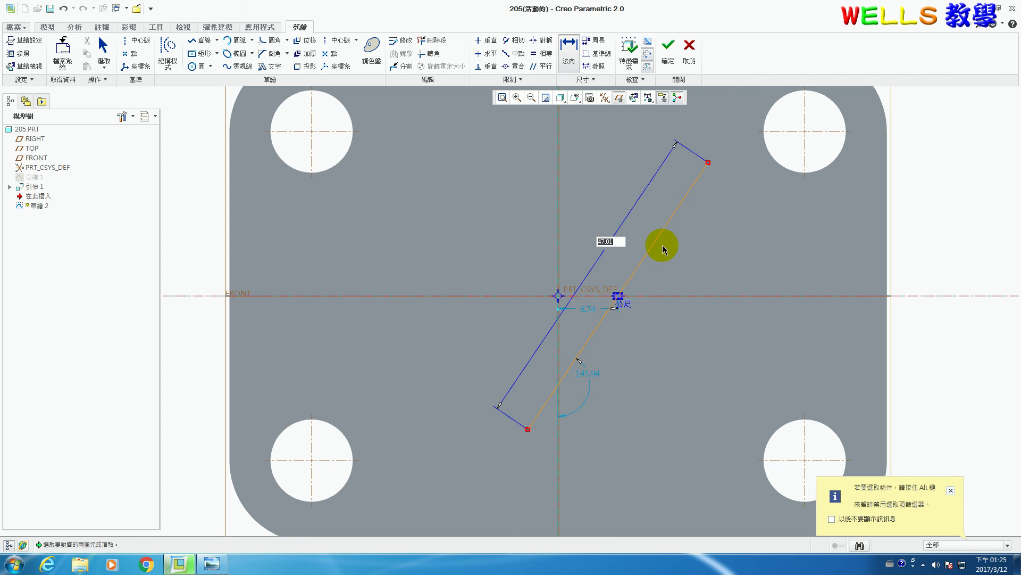
pyautogui.middleClick(683, 261)
pyautogui.middleClick(697, 263)
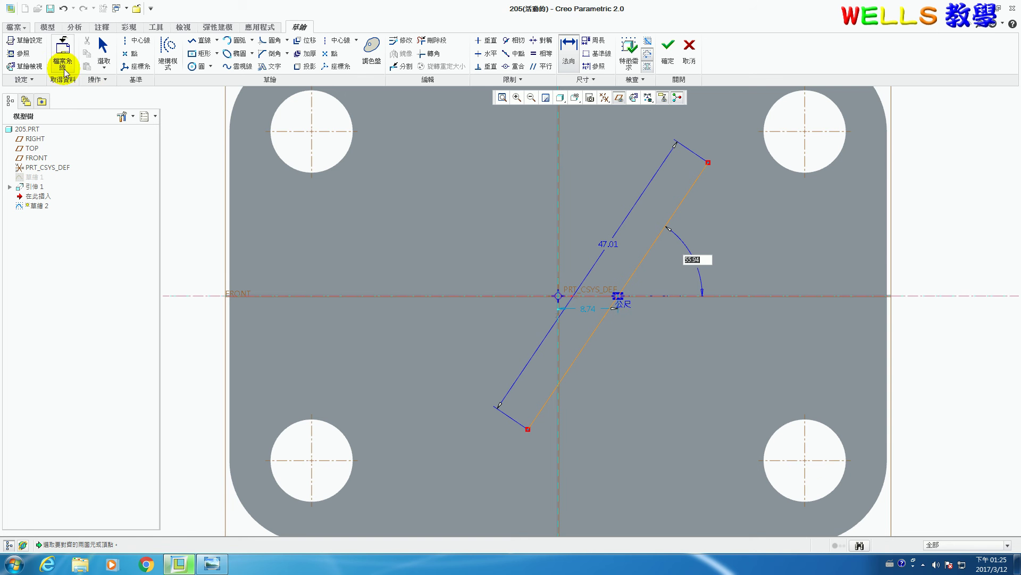
# Add the lower-right hole's edge as a sketch reference and dimension the horizontal distance from the line's midpoint to that hole's center
pyautogui.click(21, 53)
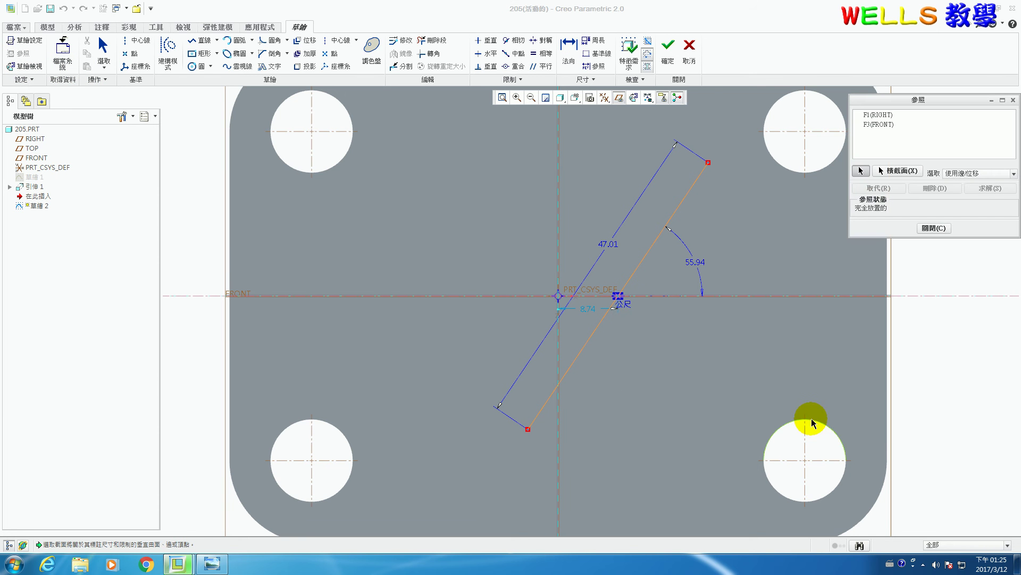
pyautogui.click(935, 227)
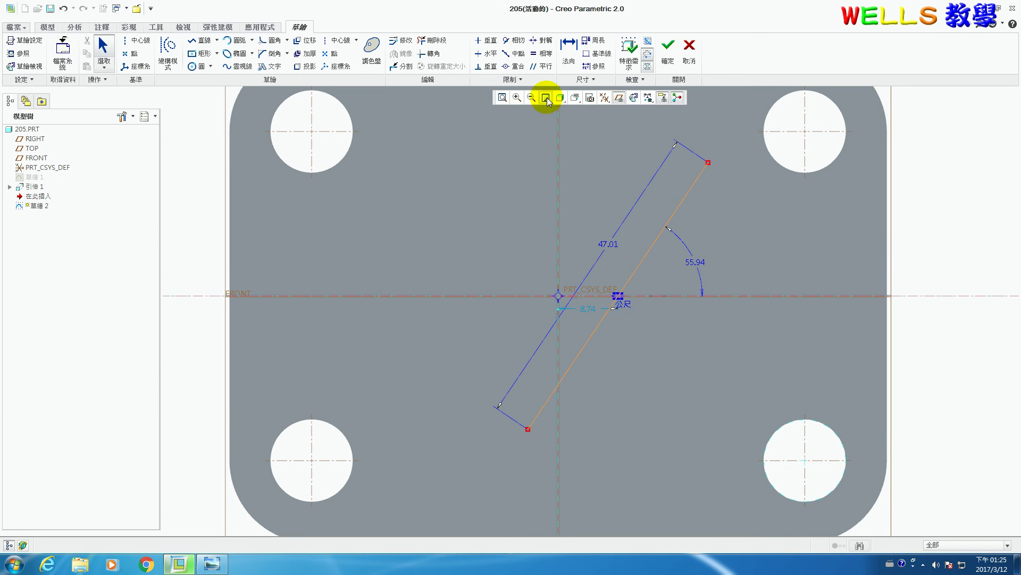
pyautogui.click(569, 50)
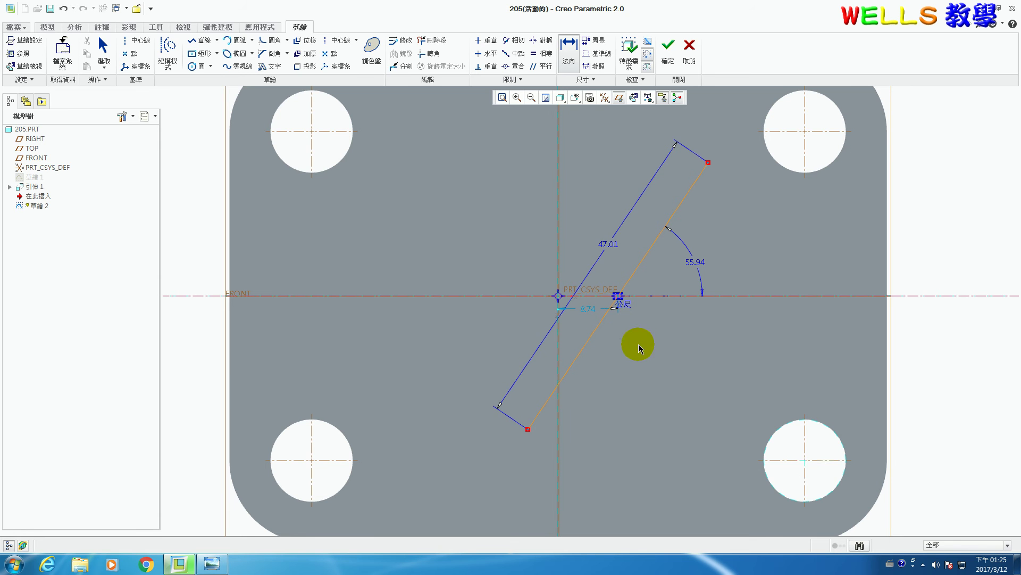
pyautogui.click(804, 460)
pyautogui.middleClick(741, 462)
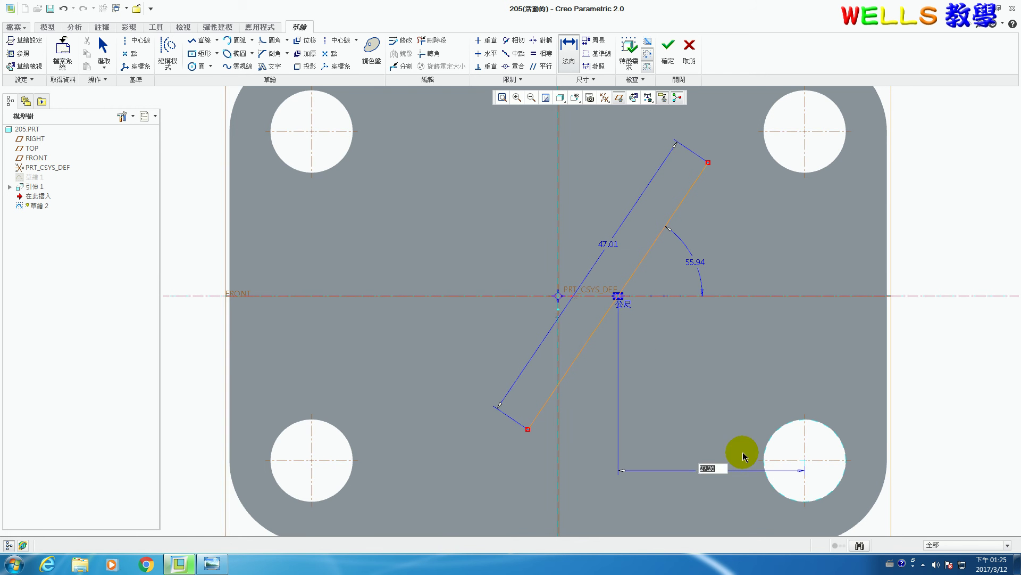
pyautogui.middleClick(500, 287)
# With regeneration off, set the line's length to 60, its angle to 60° and the hole-center distance to 30, and finish the sketch
pyautogui.moveTo(505, 212)
pyautogui.mouseDown()
pyautogui.moveTo(757, 538)
pyautogui.moveTo(768, 503)
pyautogui.mouseUp()
pyautogui.rightClick(625, 375)
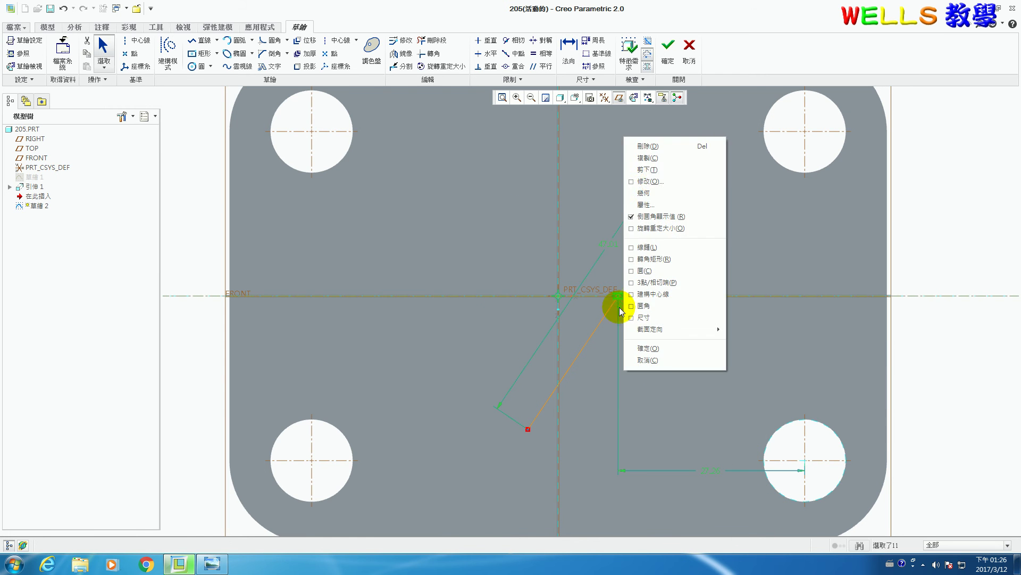
pyautogui.click(620, 258)
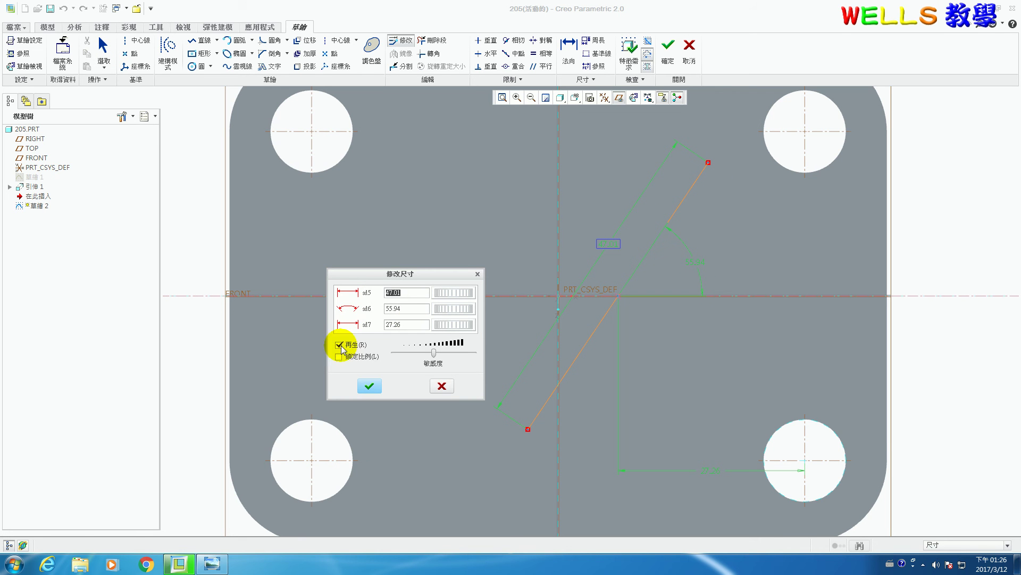
pyautogui.click(340, 344)
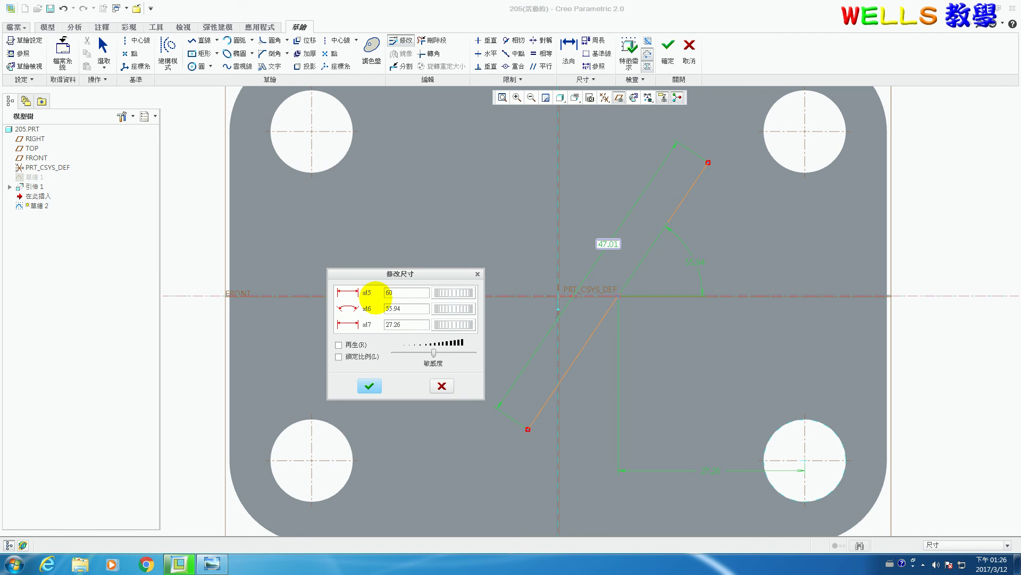
pyautogui.press('Tab')
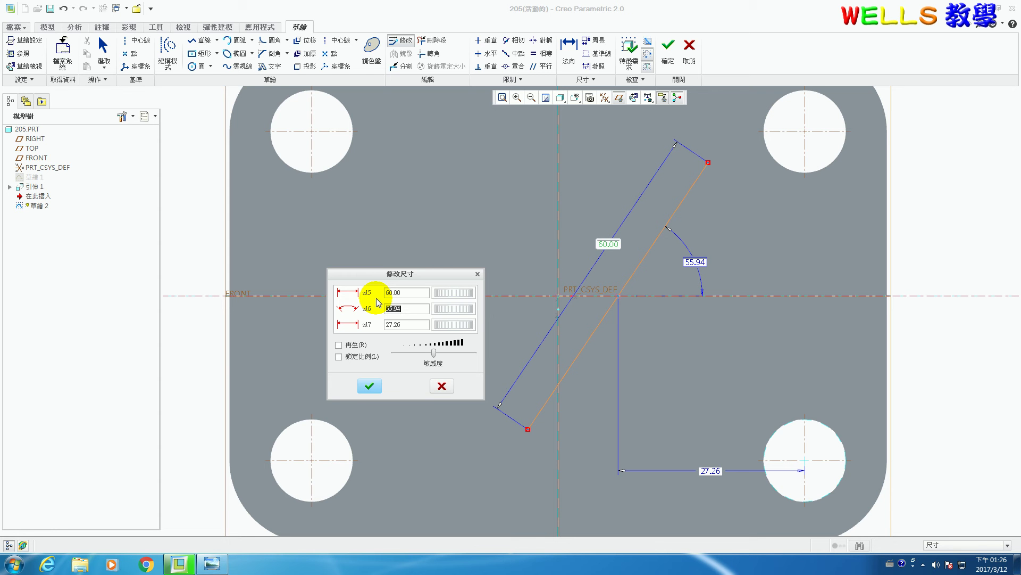
pyautogui.press('Tab')
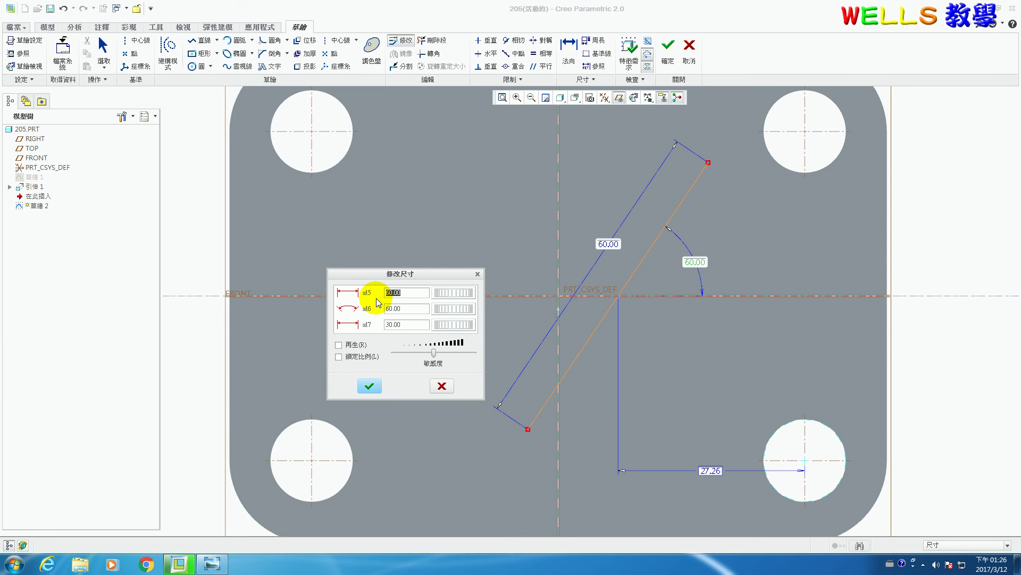
pyautogui.click(371, 390)
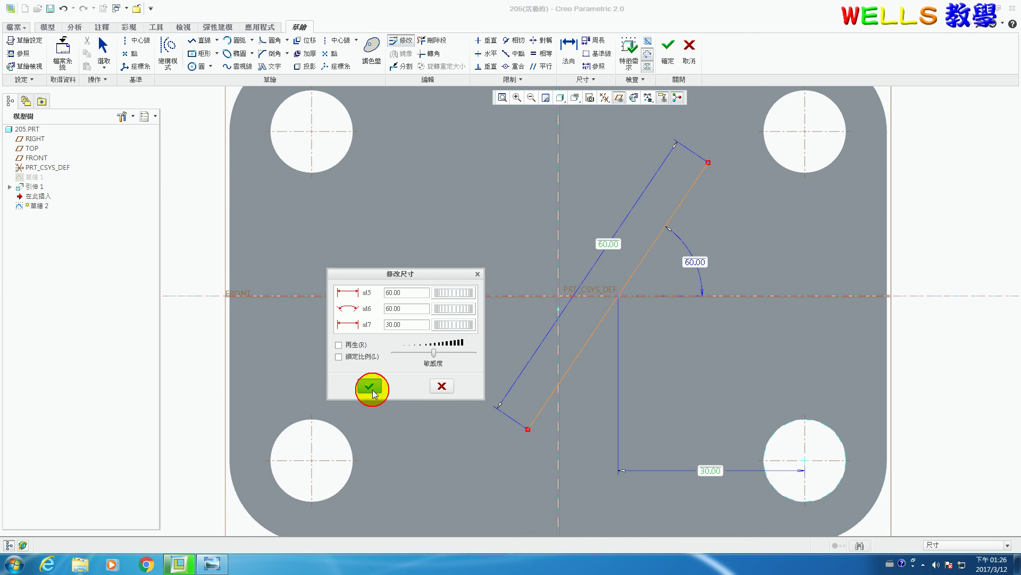
pyautogui.hotkey('ctrl', 'd')
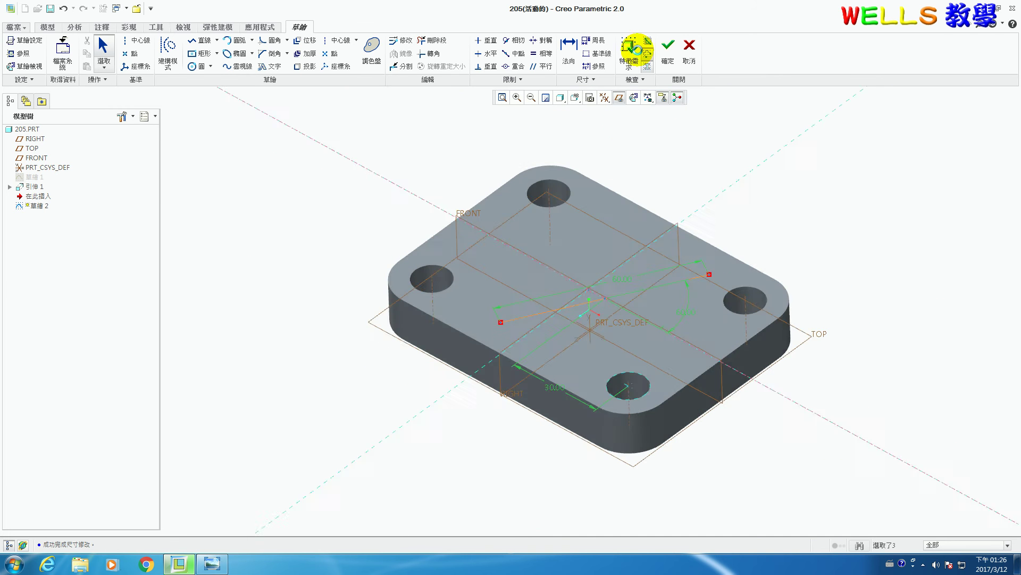
pyautogui.click(668, 46)
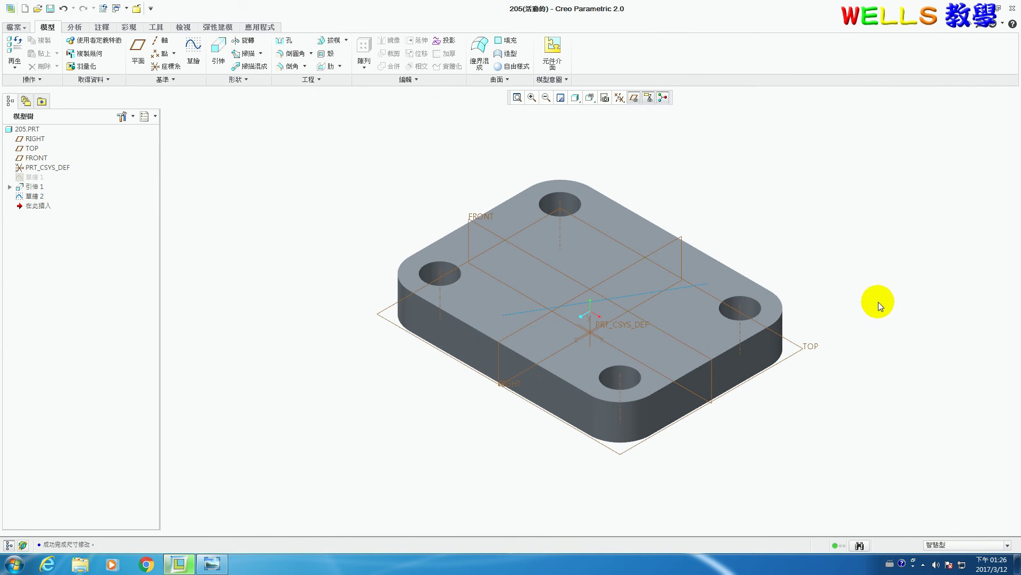
# Start a Sweep along the slanted line, keeping the start point at its upper end, and open the section sketch
pyautogui.click(250, 54)
pyautogui.click(606, 300)
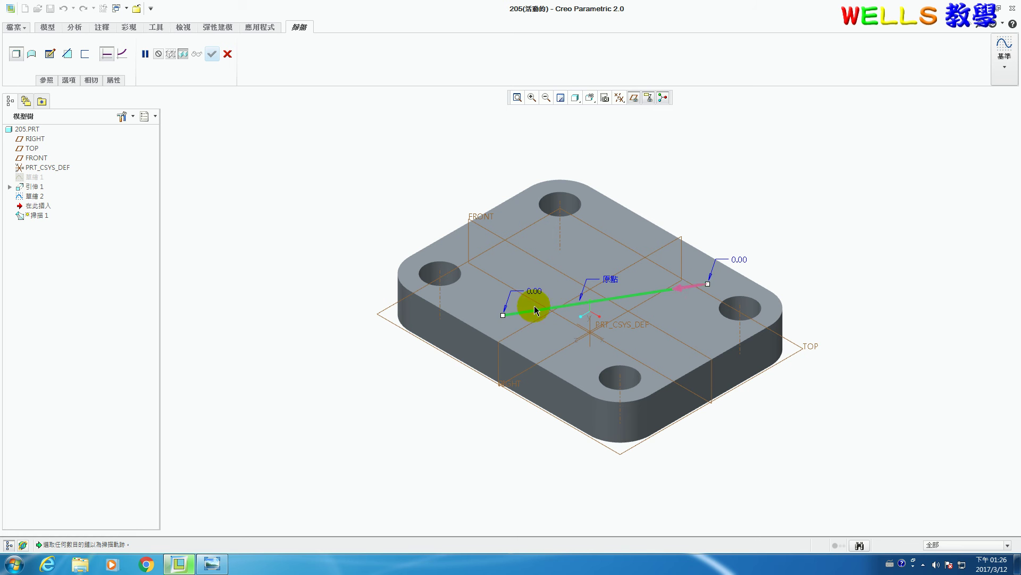
pyautogui.click(691, 287)
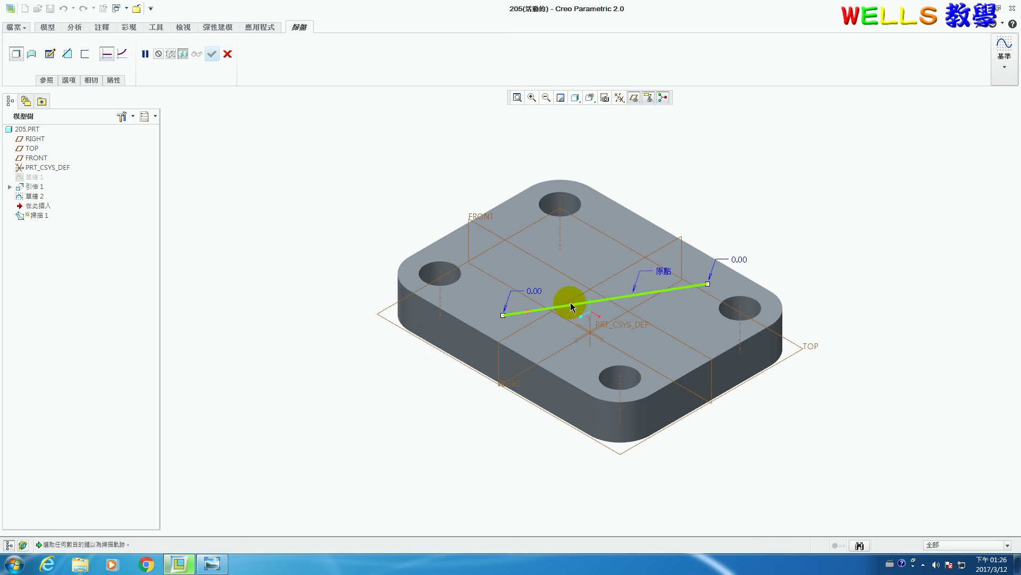
pyautogui.click(511, 313)
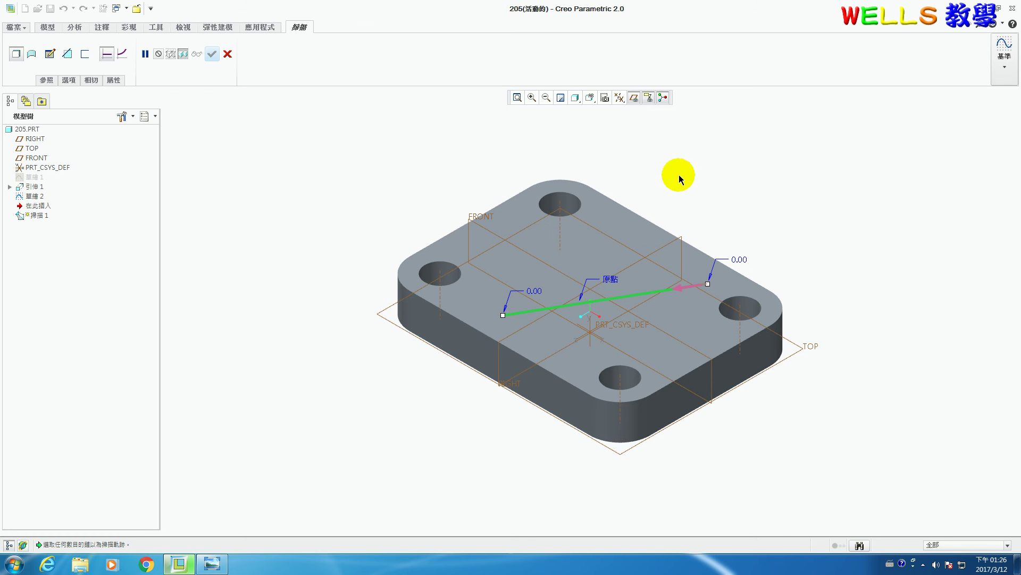
pyautogui.click(49, 54)
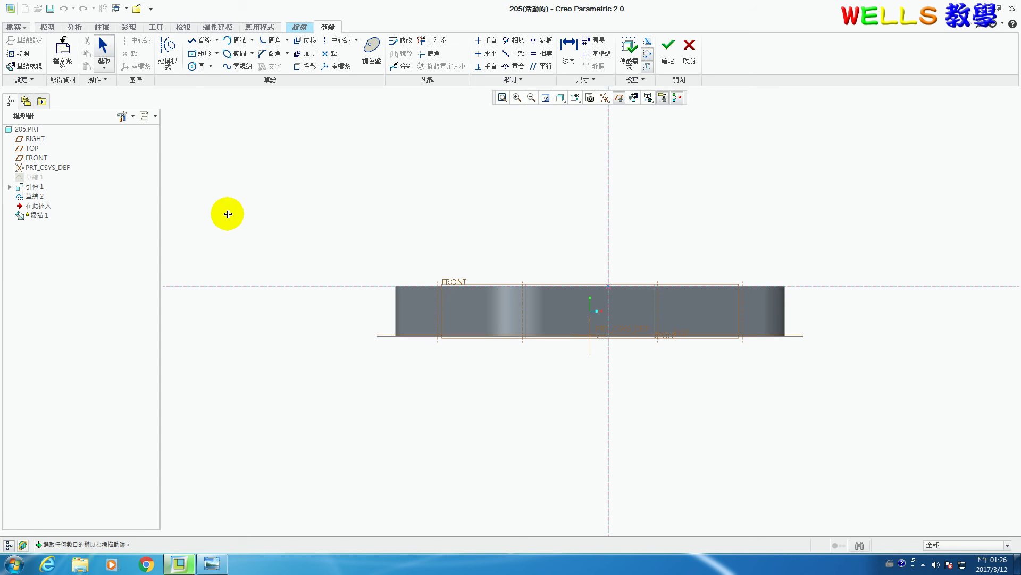
# Sketch a closed slanted bar profile from the section origin, leaning left, about 7.7 thick, with its base on the plate's top face
pyautogui.click(200, 41)
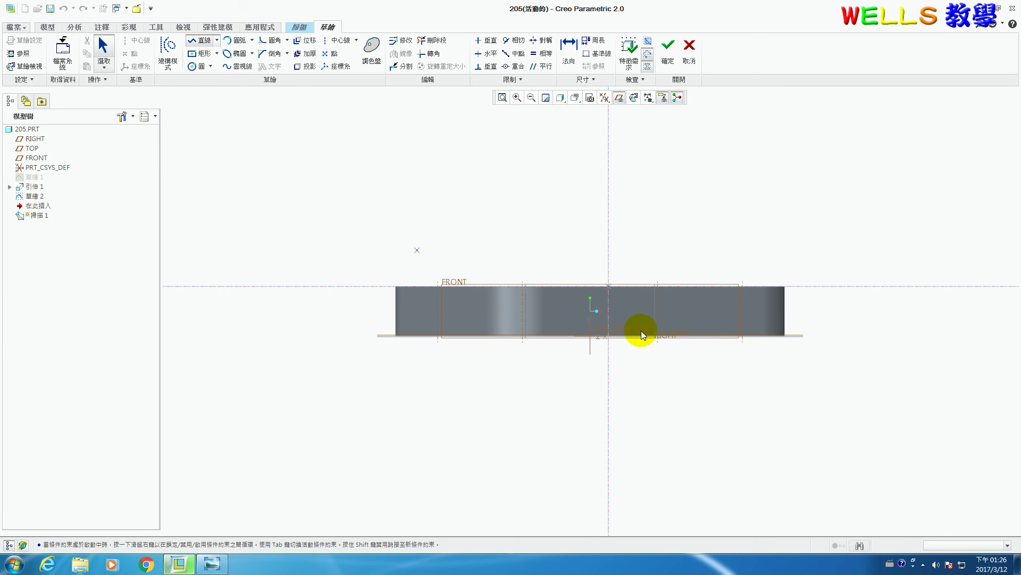
pyautogui.click(608, 285)
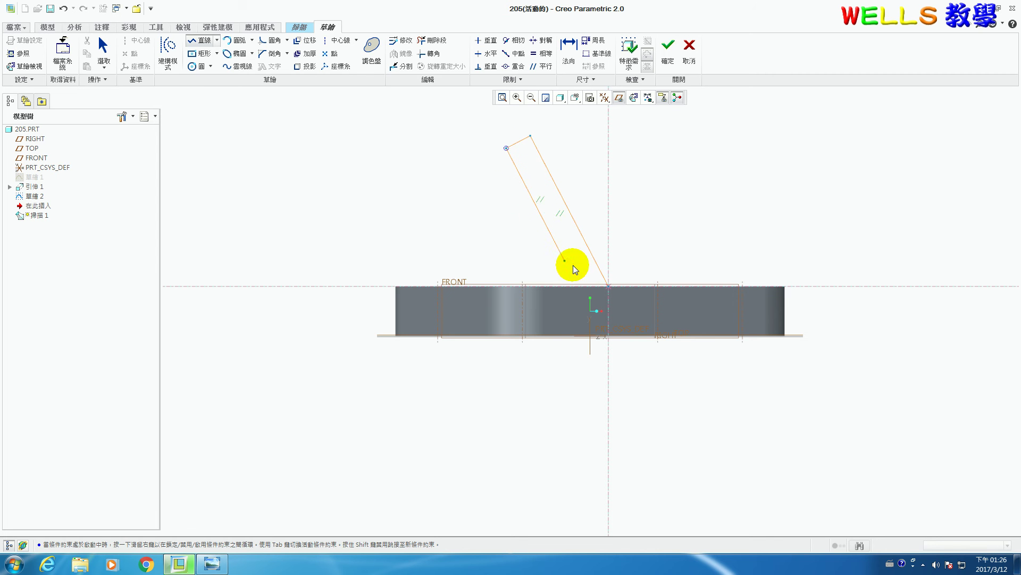
pyautogui.click(579, 285)
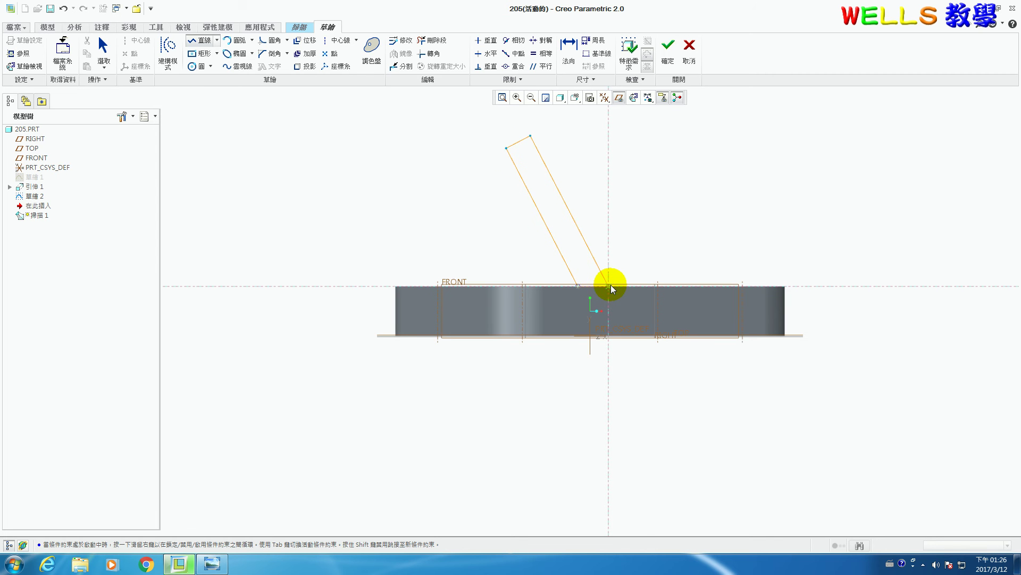
pyautogui.click(609, 287)
pyautogui.middleClick(698, 233)
pyautogui.middleClick(698, 233)
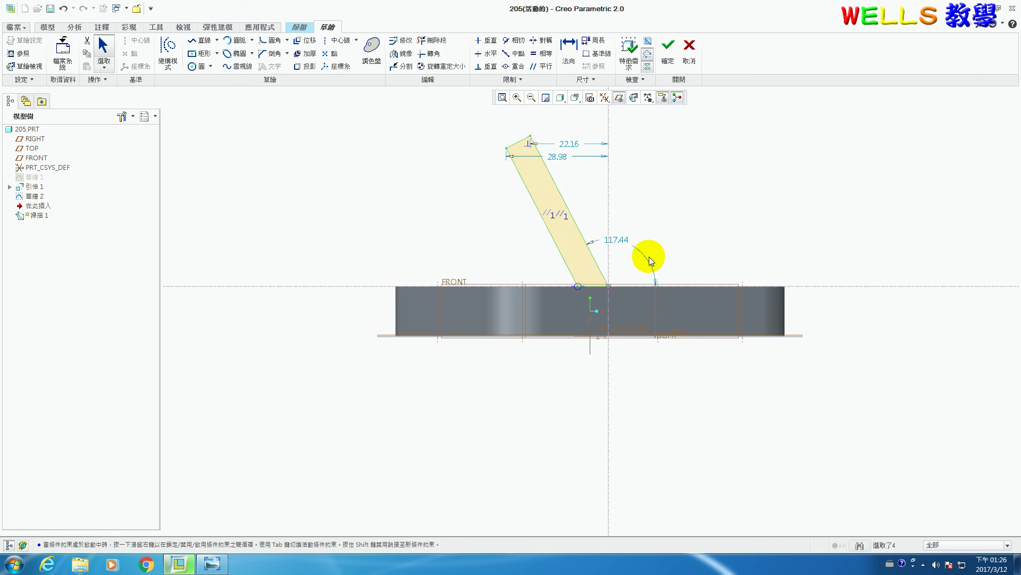
# Dimension the slanted profile's thickness and the angle between its left side and the plate's top face
pyautogui.click(569, 50)
pyautogui.click(522, 142)
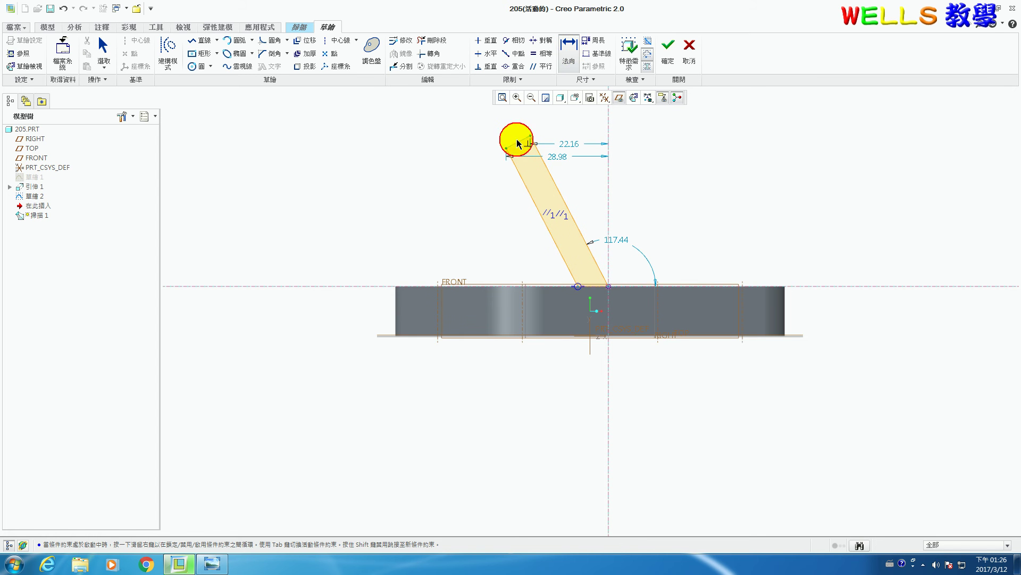
pyautogui.middleClick(506, 113)
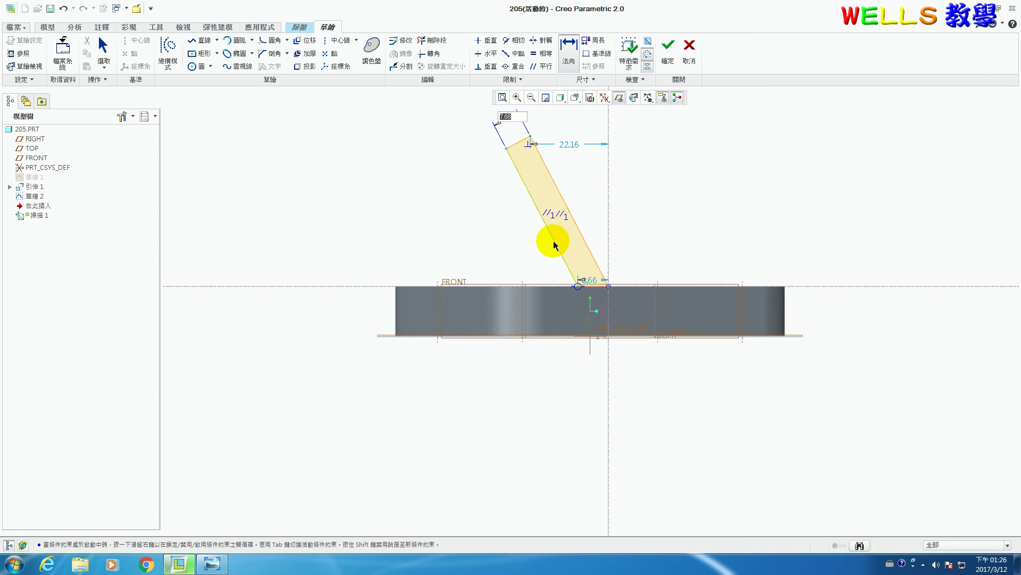
pyautogui.middleClick(546, 253)
pyautogui.middleClick(529, 252)
pyautogui.middleClick(713, 237)
# Check the lug's dimensions in reference drawing 205 and add a centerline perpendicular across the profile, about 14 from its upper end
pyautogui.click(215, 566)
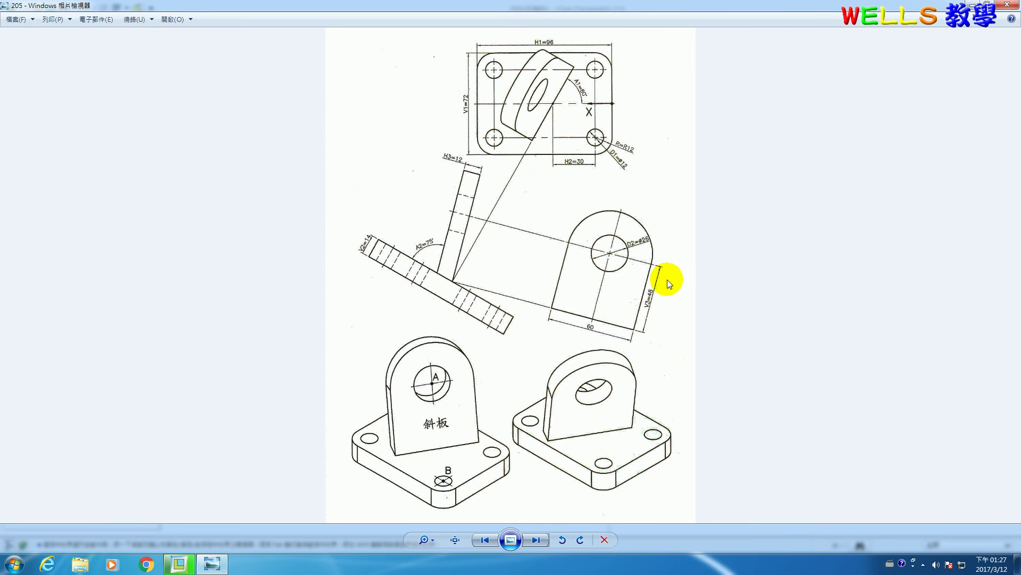
pyautogui.click(210, 563)
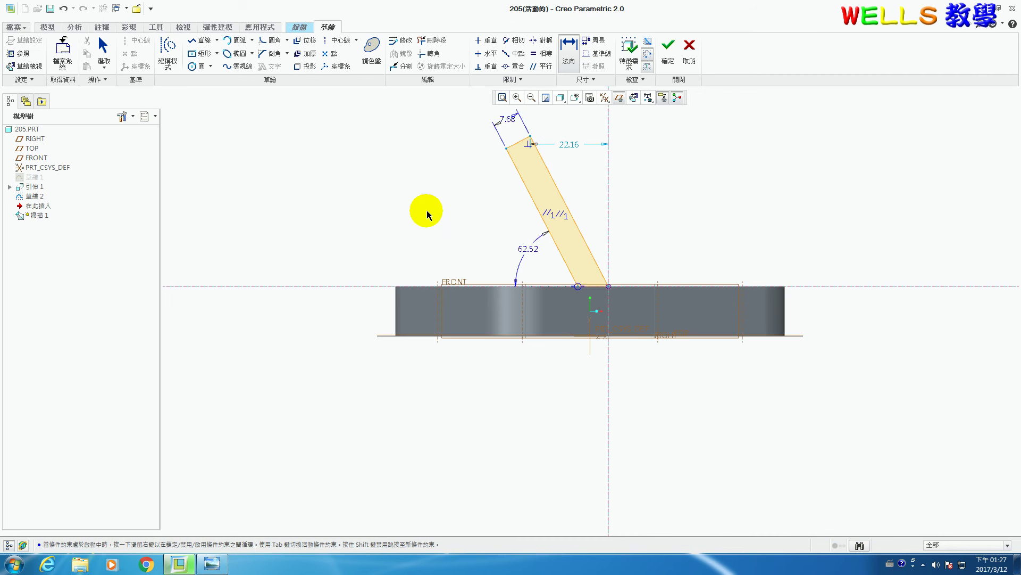
pyautogui.click(337, 40)
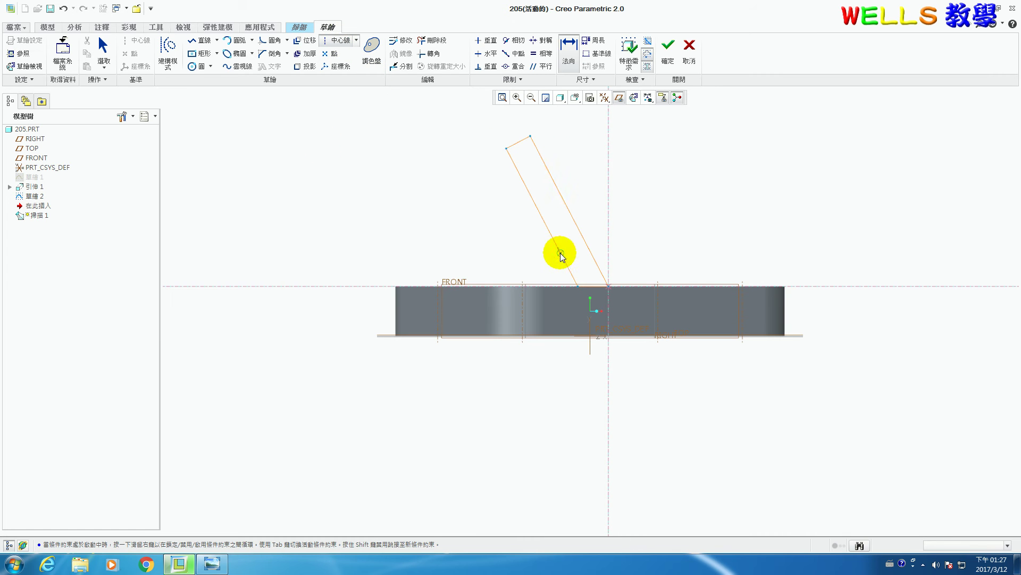
pyautogui.click(551, 182)
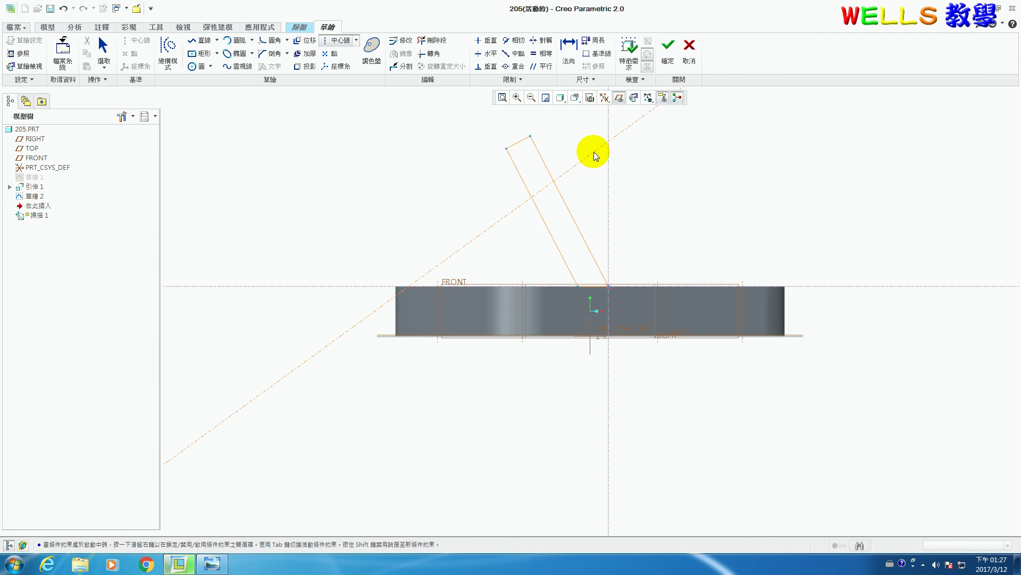
pyautogui.click(587, 161)
pyautogui.middleClick(630, 198)
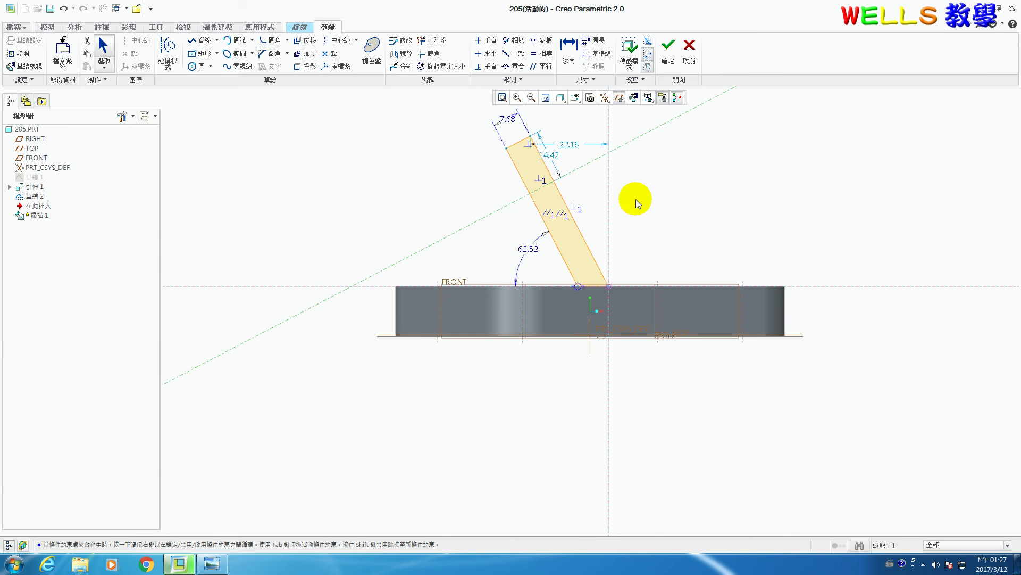
pyautogui.click(569, 53)
pyautogui.click(571, 170)
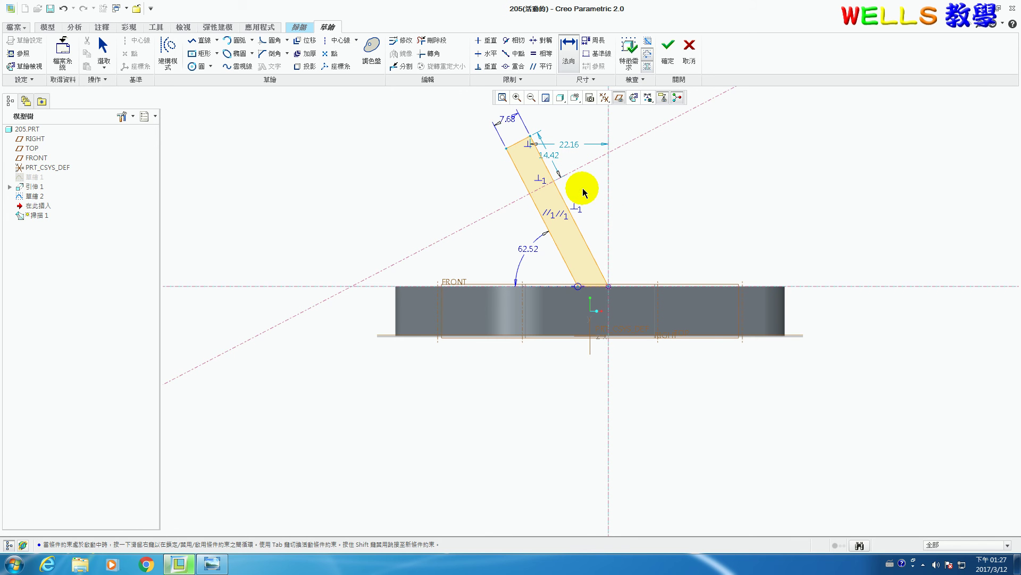
pyautogui.click(609, 287)
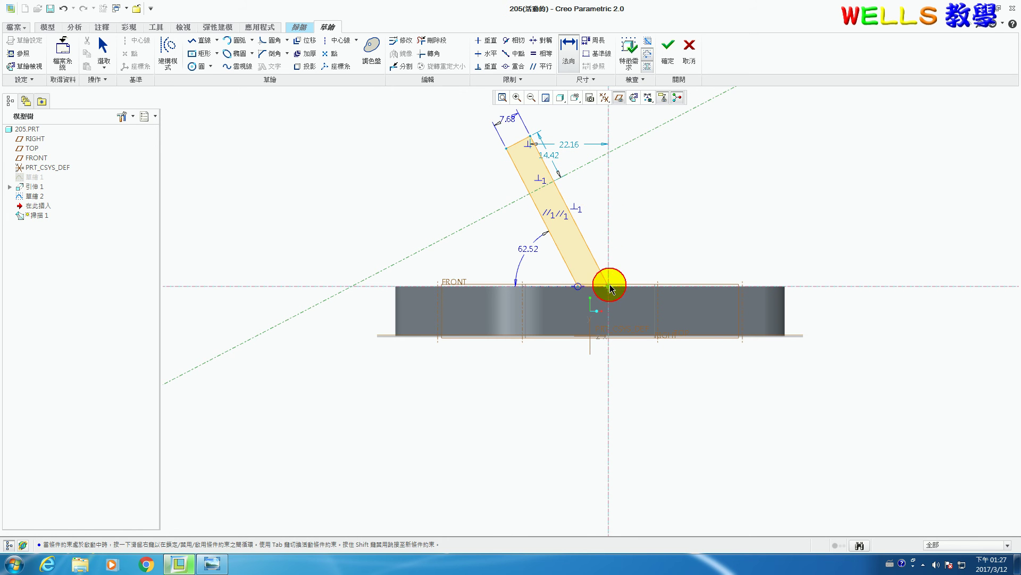
pyautogui.middleClick(599, 233)
pyautogui.middleClick(595, 215)
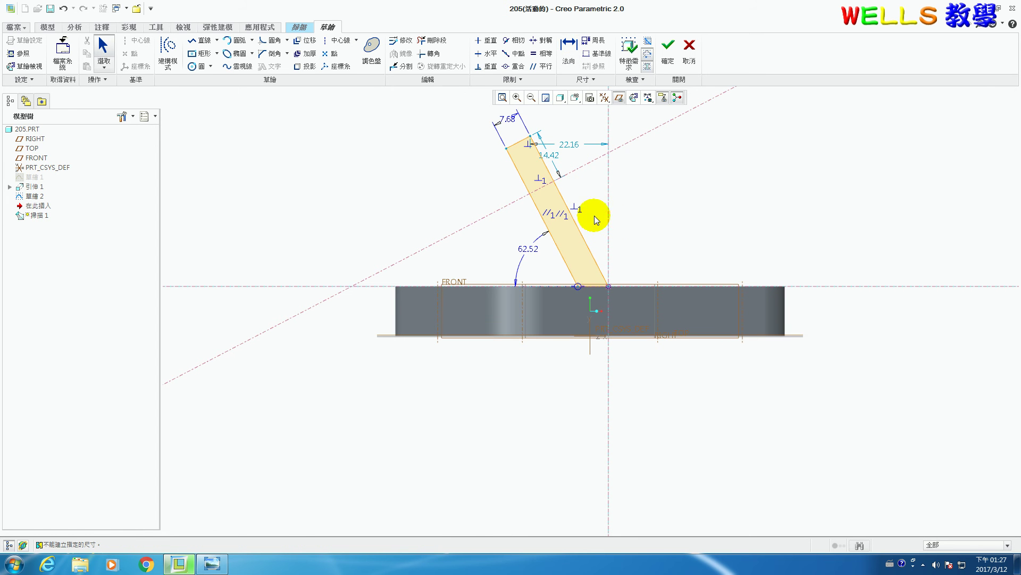
# Dimension the distance from the perpendicular centerline to the slanted profile's lower corner at the section origin
pyautogui.press('d')
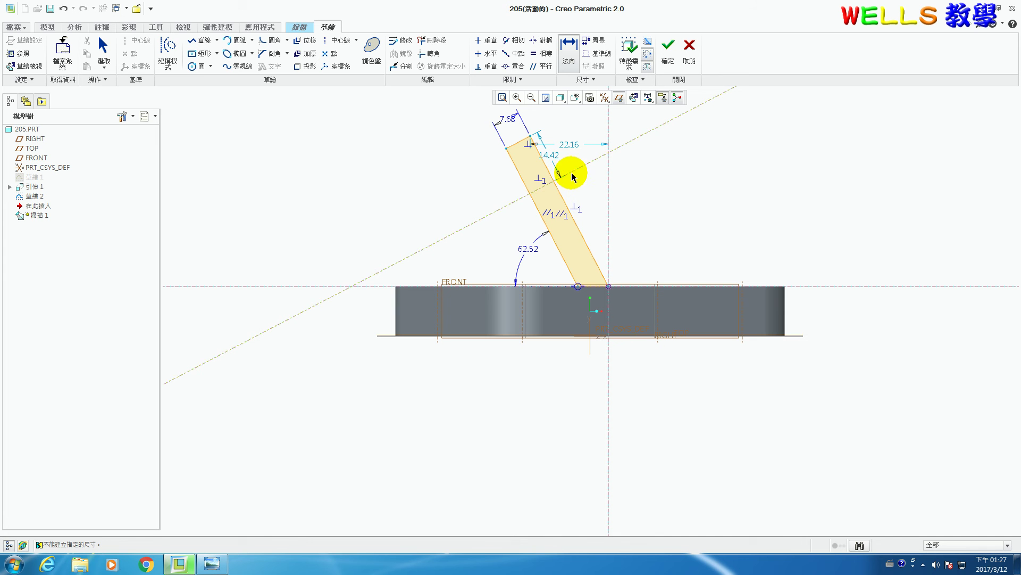
pyautogui.click(608, 286)
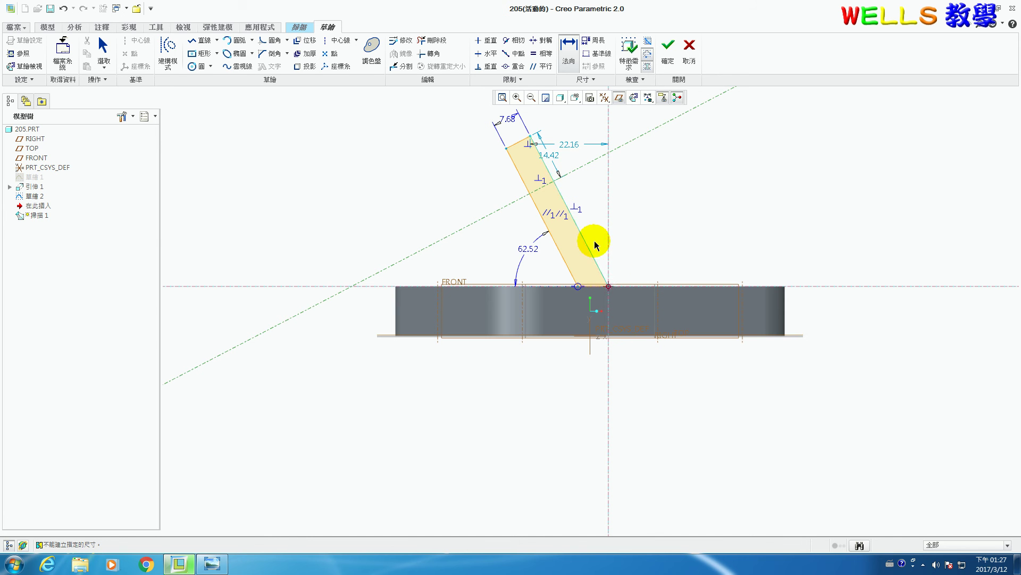
pyautogui.click(595, 234)
pyautogui.middleClick(590, 229)
pyautogui.middleClick(676, 218)
pyautogui.keyDown('shift'); pyautogui.moveTo(627, 229); pyautogui.dragTo(616, 276, button='middle'); pyautogui.keyUp('shift')
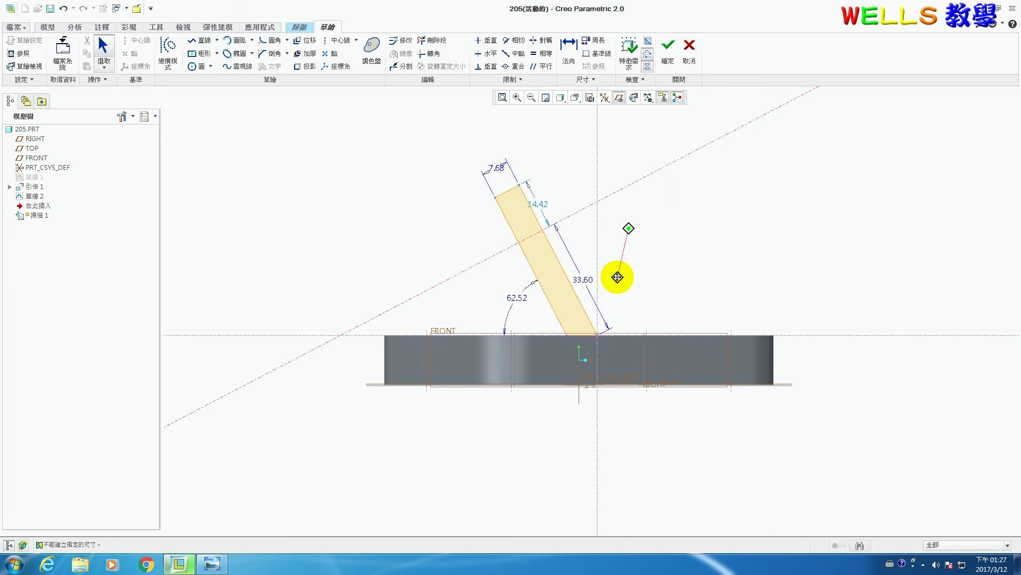
# Modify the profile's dimensions together with automatic regeneration off: thickness 12, angle 75, and centerline distance from the base corner 48
pyautogui.moveTo(458, 134)
pyautogui.mouseDown()
pyautogui.moveTo(652, 375)
pyautogui.moveTo(672, 382)
pyautogui.mouseUp()
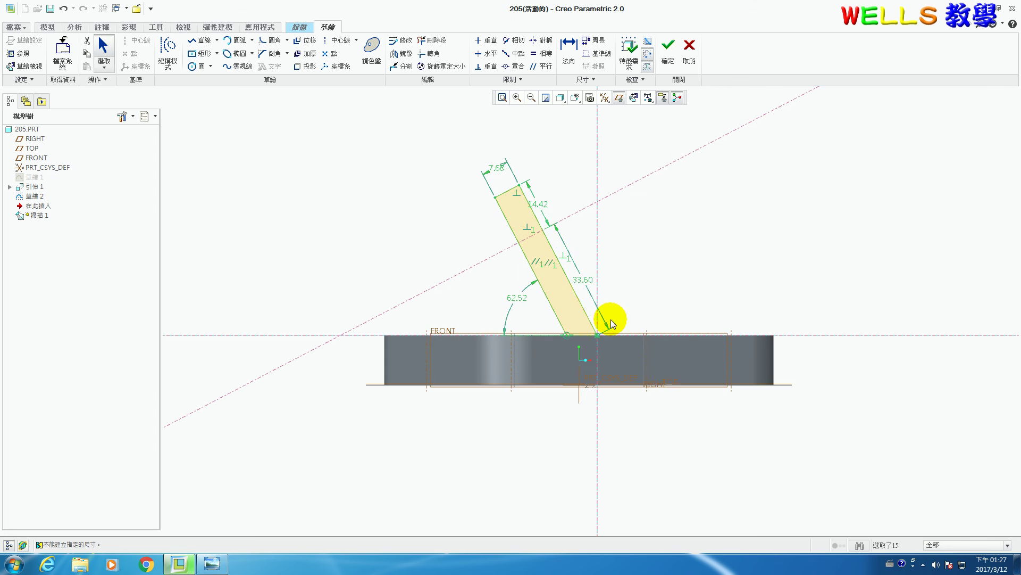
pyautogui.rightClick(570, 236)
pyautogui.click(592, 279)
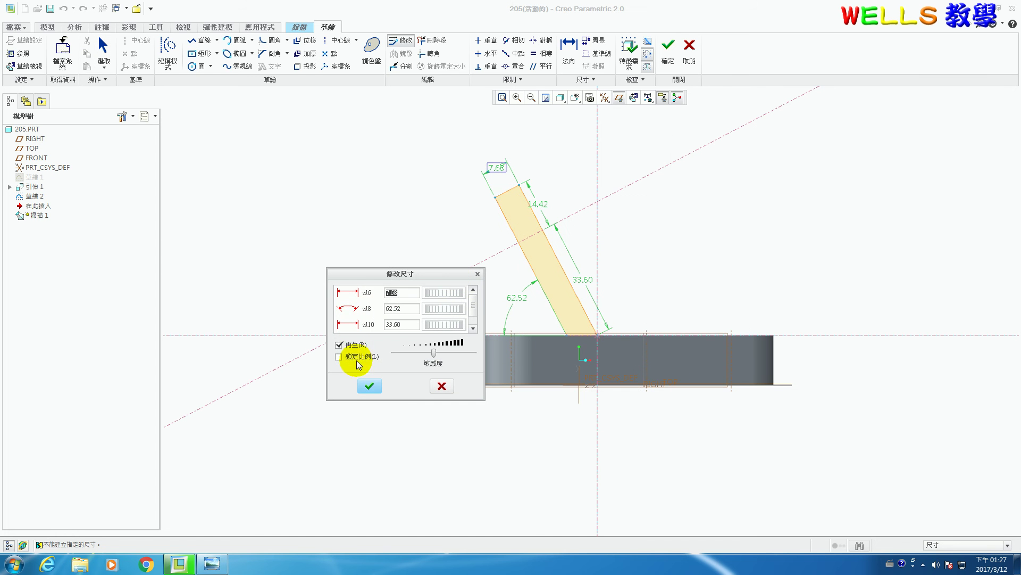
pyautogui.click(350, 345)
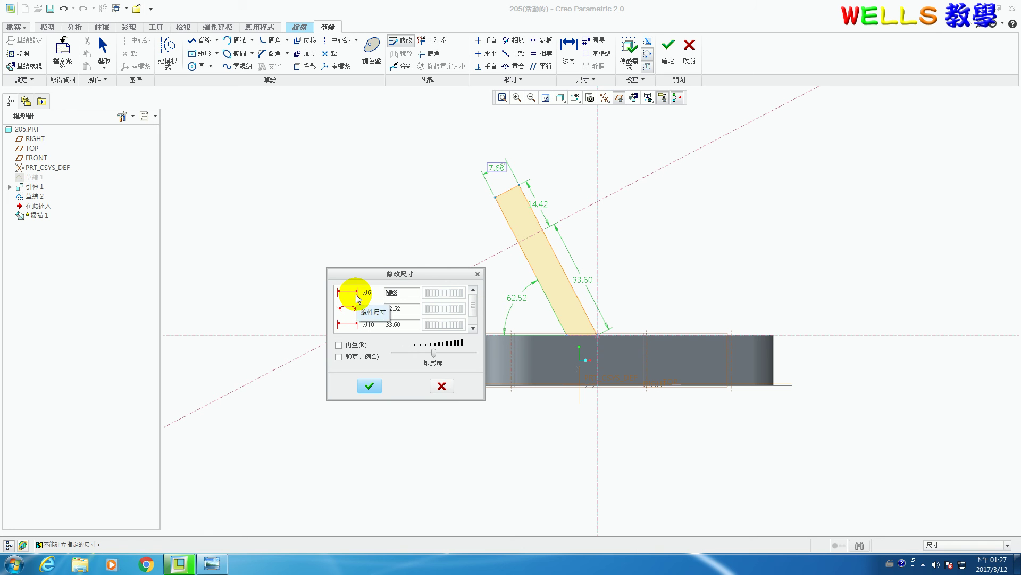
pyautogui.write('12')
pyautogui.press('Tab')
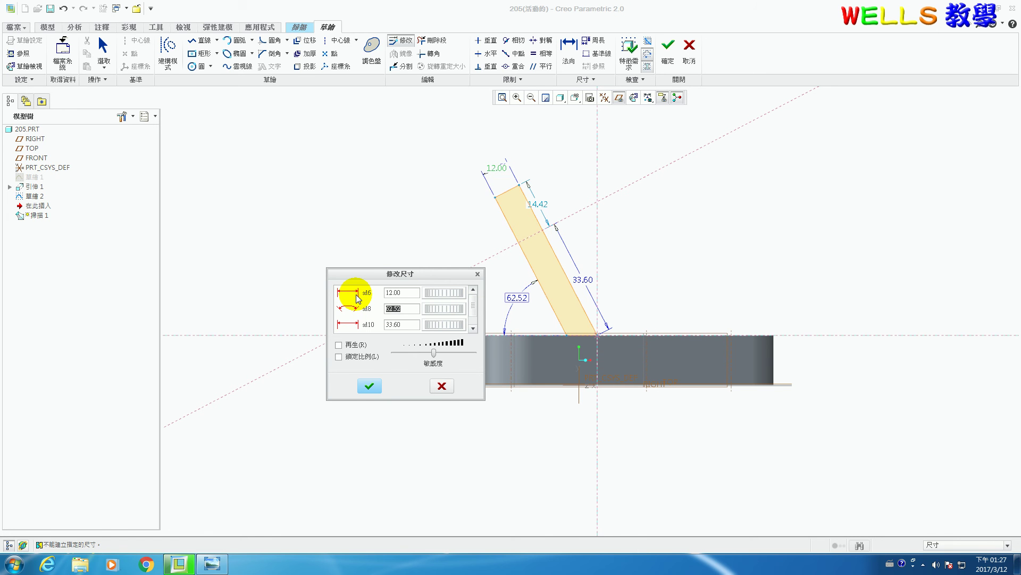
pyautogui.press('Tab')
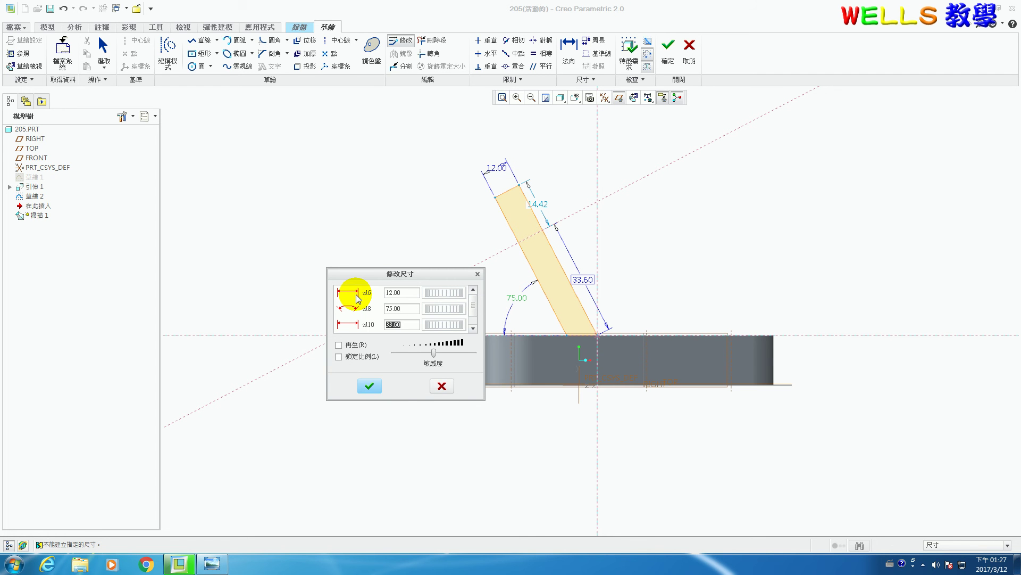
pyautogui.press('Tab')
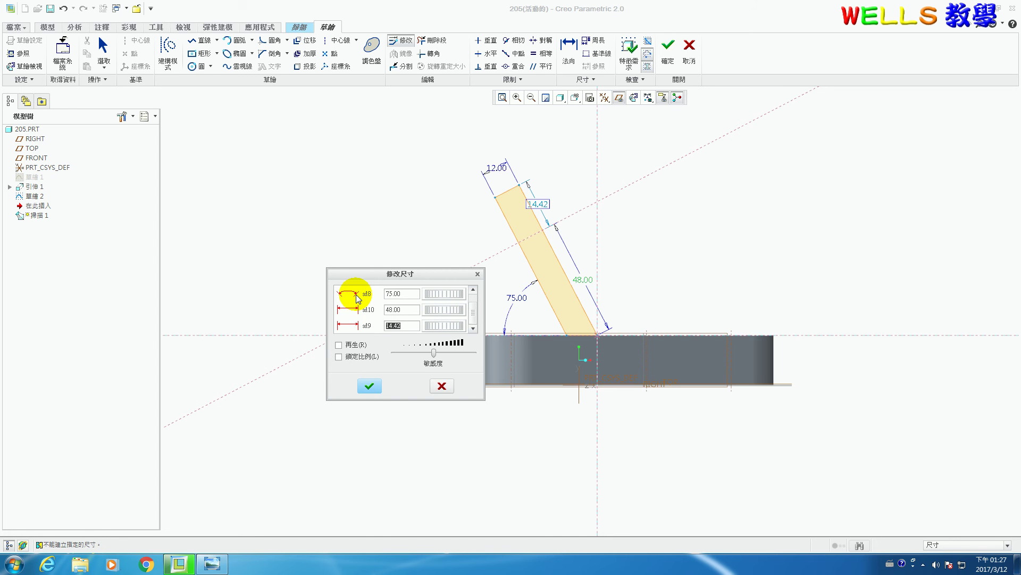
# Check the lug's rounded end in reference drawing 205, set the centerline-to-upper-end distance to 30, and apply the dimension changes
pyautogui.click(213, 563)
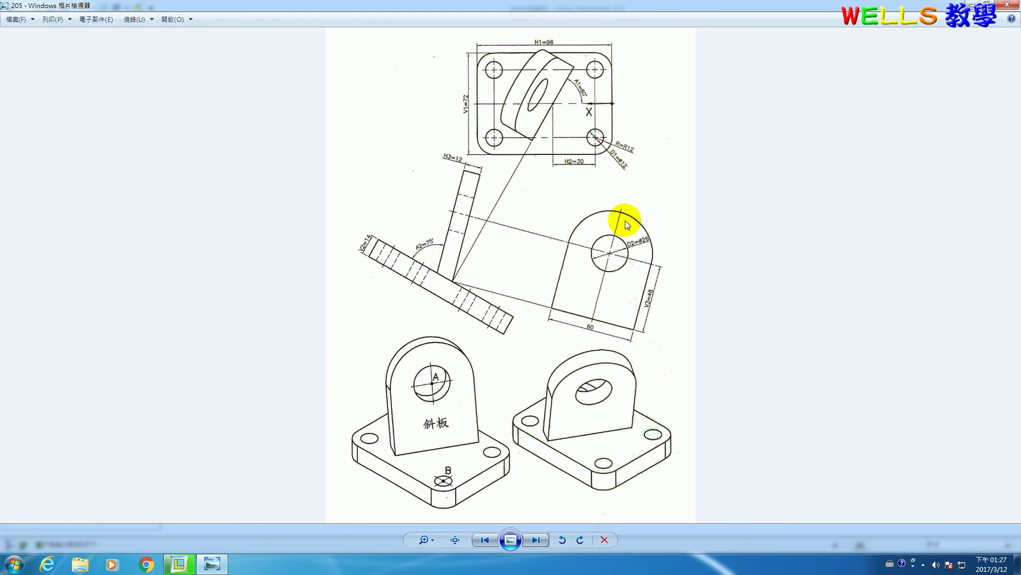
pyautogui.click(179, 563)
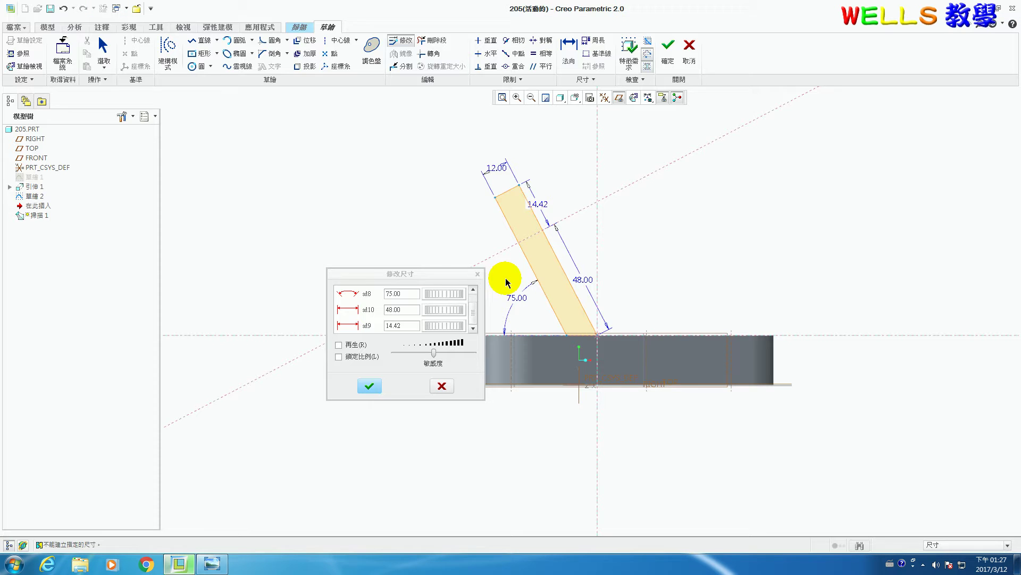
pyautogui.click(407, 327)
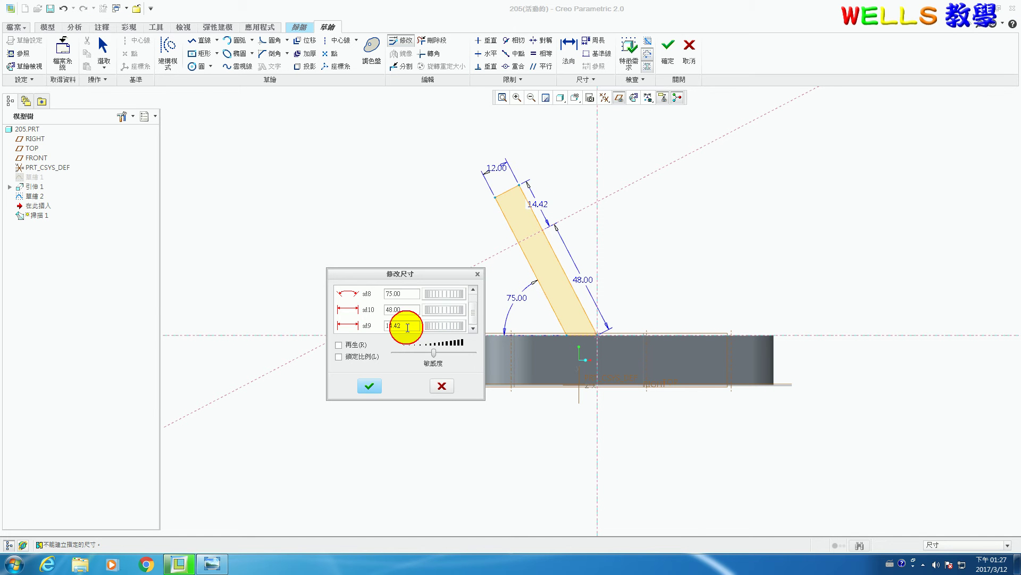
pyautogui.doubleClick(408, 327)
pyautogui.write('30')
pyautogui.press('Return')
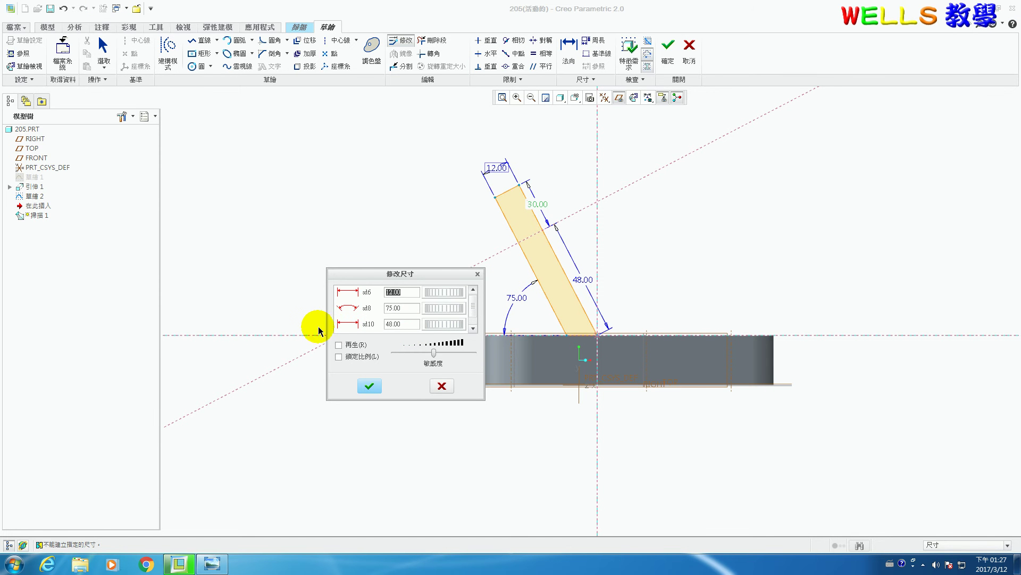
pyautogui.click(371, 387)
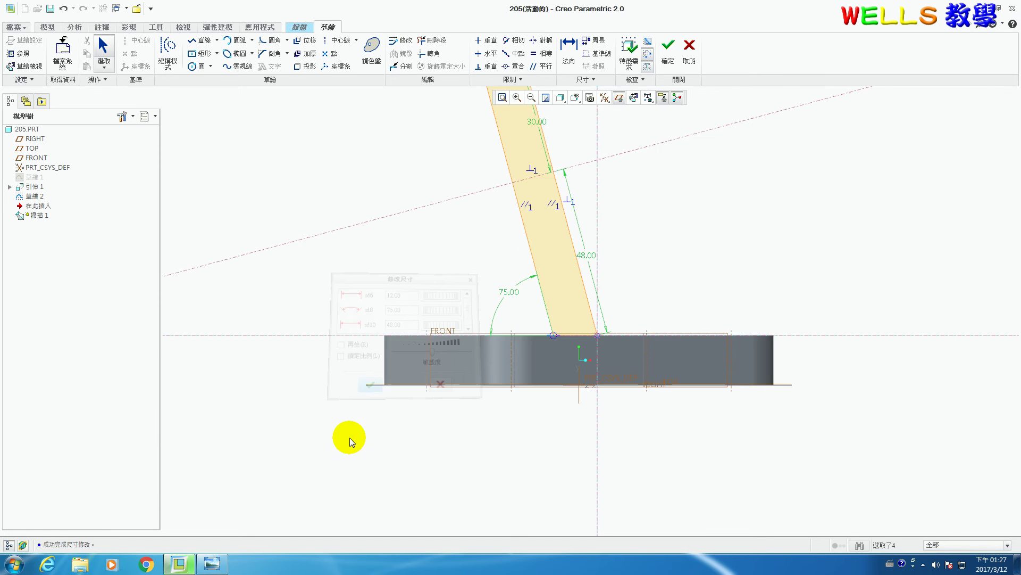
# Accept the section sketch and complete the sweep of the inclined lug
pyautogui.click(669, 53)
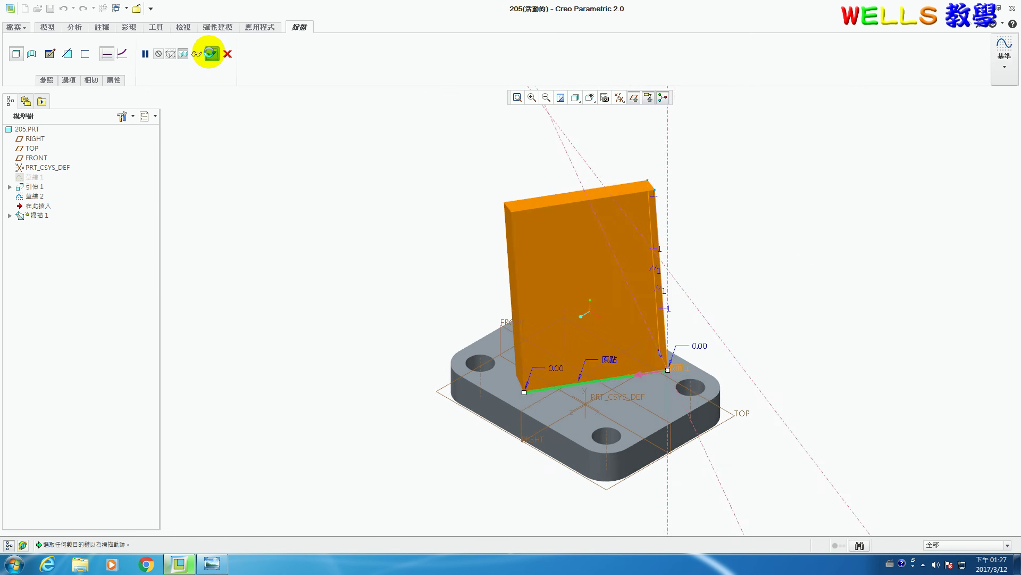
pyautogui.click(212, 53)
pyautogui.click(730, 250)
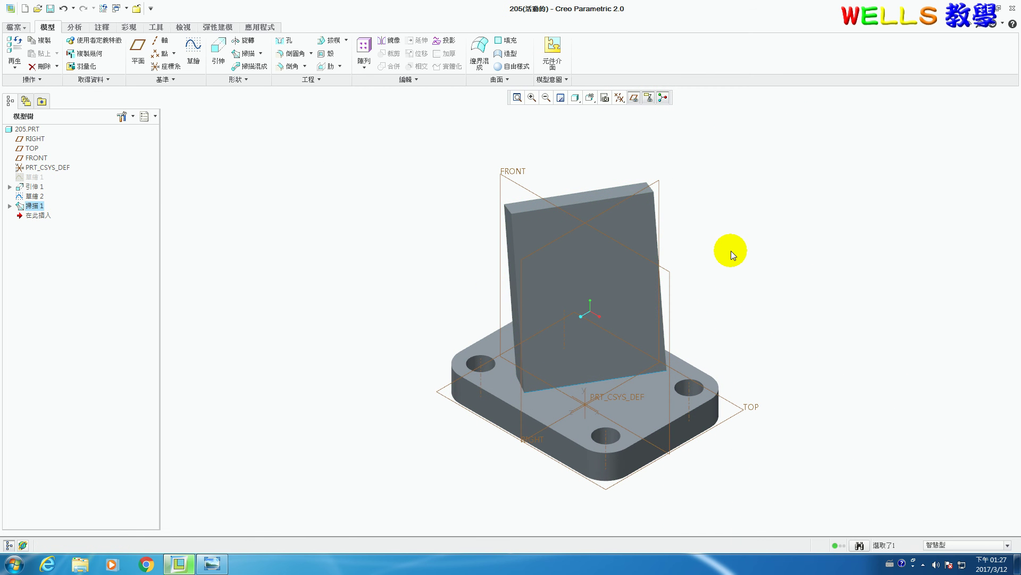
# Round the two upper corner edges of the inclined lug with a radius of 30
pyautogui.click(288, 53)
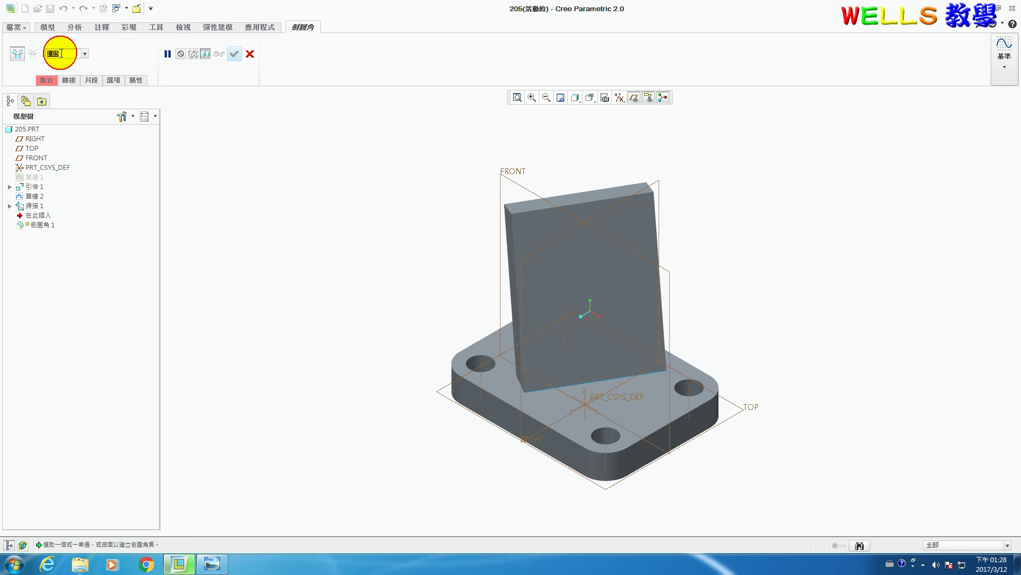
pyautogui.write('30')
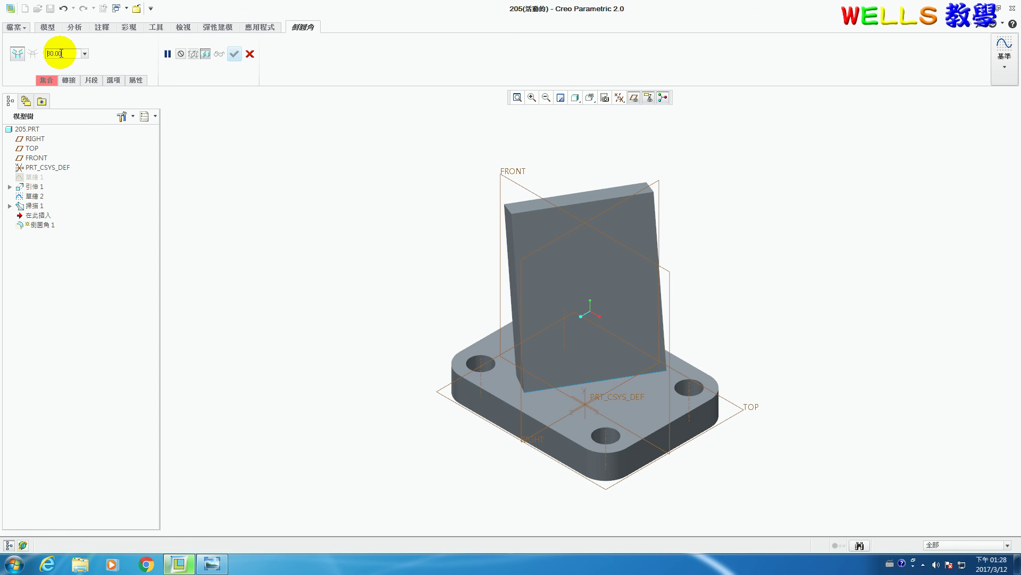
pyautogui.click(512, 211)
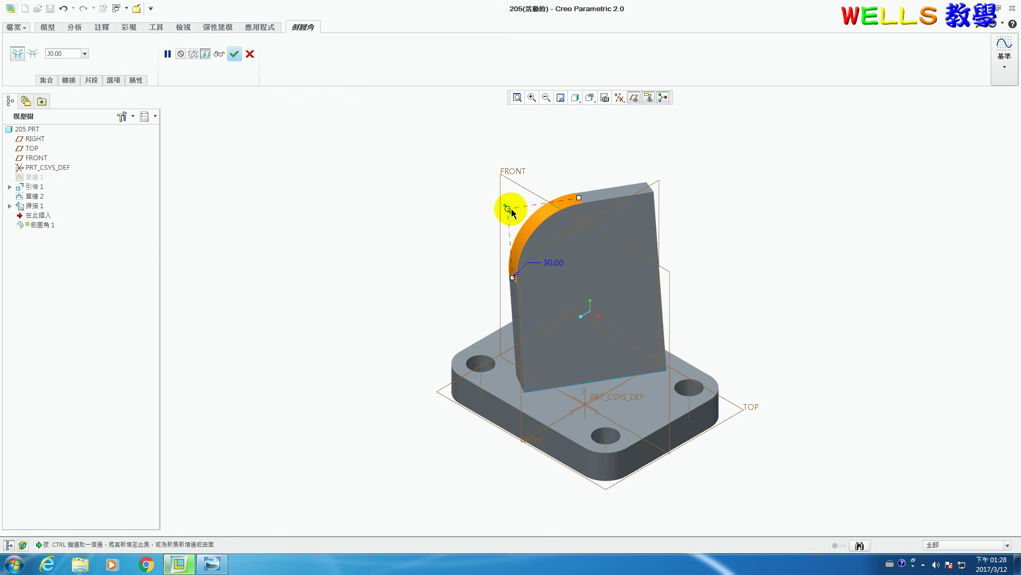
pyautogui.keyDown('ctrl'); pyautogui.click(650, 191); pyautogui.keyUp('ctrl')
pyautogui.click(234, 54)
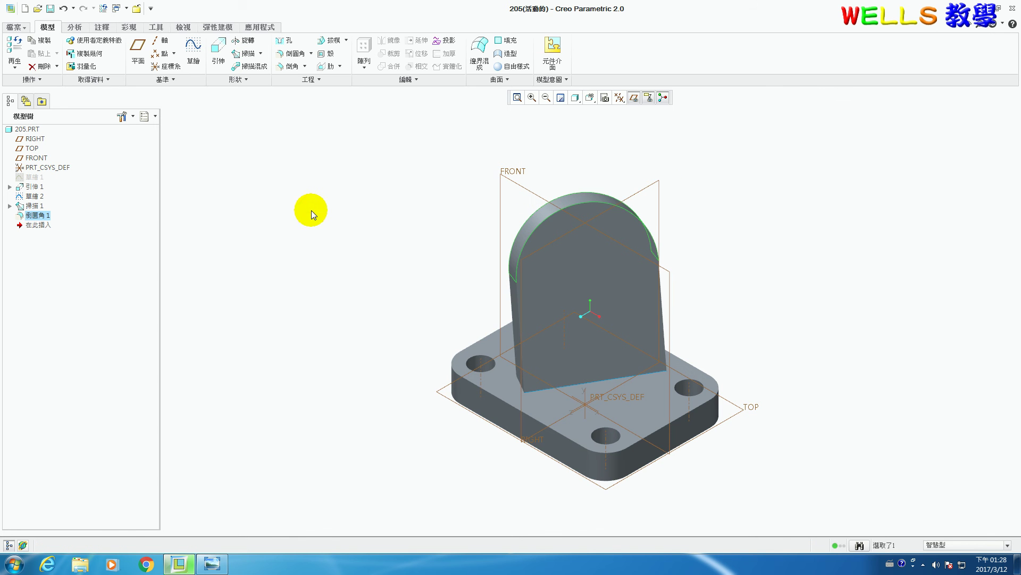
# Open a new sketch on the lug's broad face, using the lug's narrow side face as the orientation reference facing right
pyautogui.click(190, 51)
pyautogui.click(605, 327)
pyautogui.moveTo(696, 354)
pyautogui.mouseDown(button='middle')
pyautogui.moveTo(655, 335)
pyautogui.moveTo(860, 216)
pyautogui.mouseUp(button='middle')
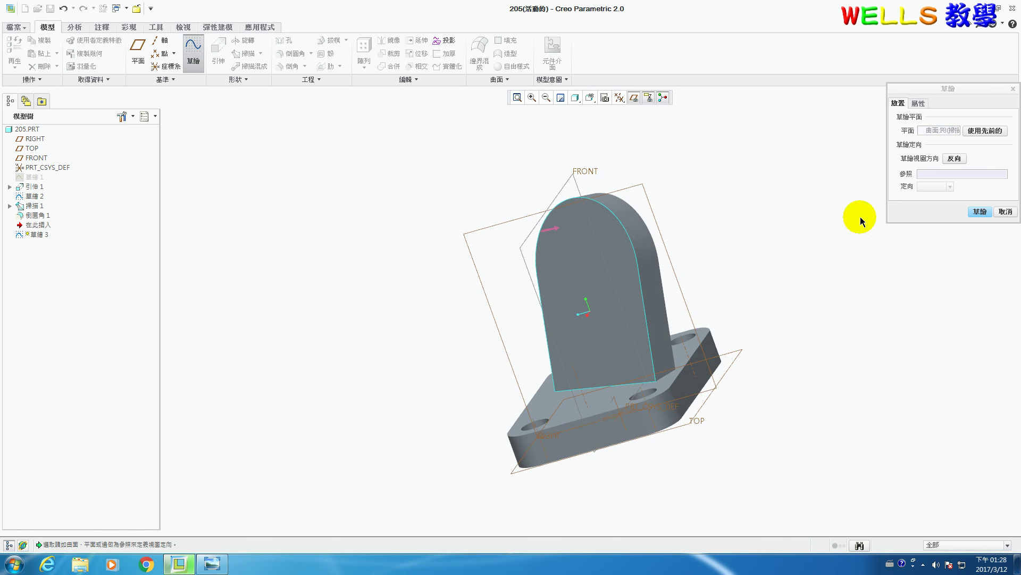
pyautogui.click(931, 175)
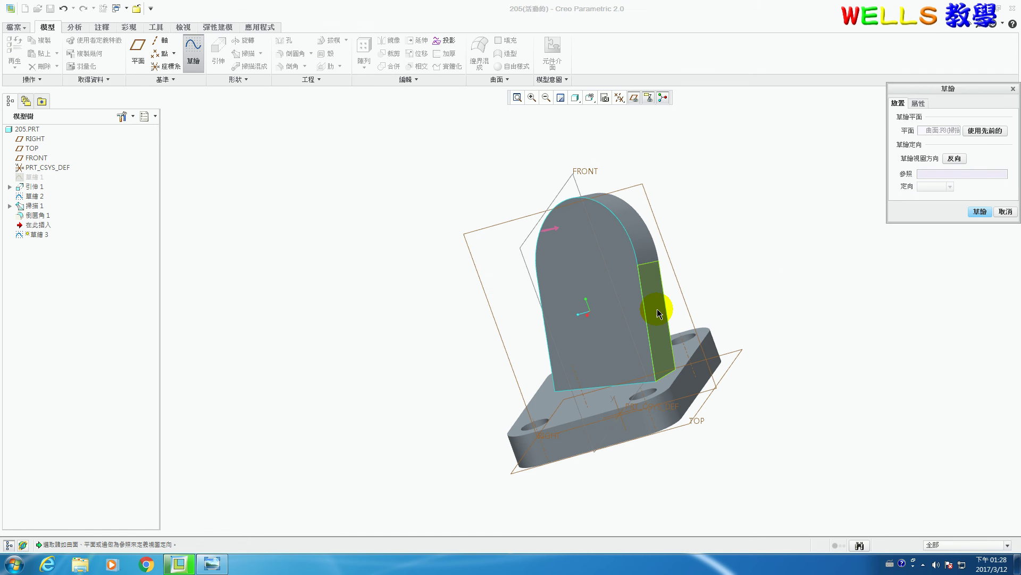
pyautogui.click(660, 314)
pyautogui.click(951, 186)
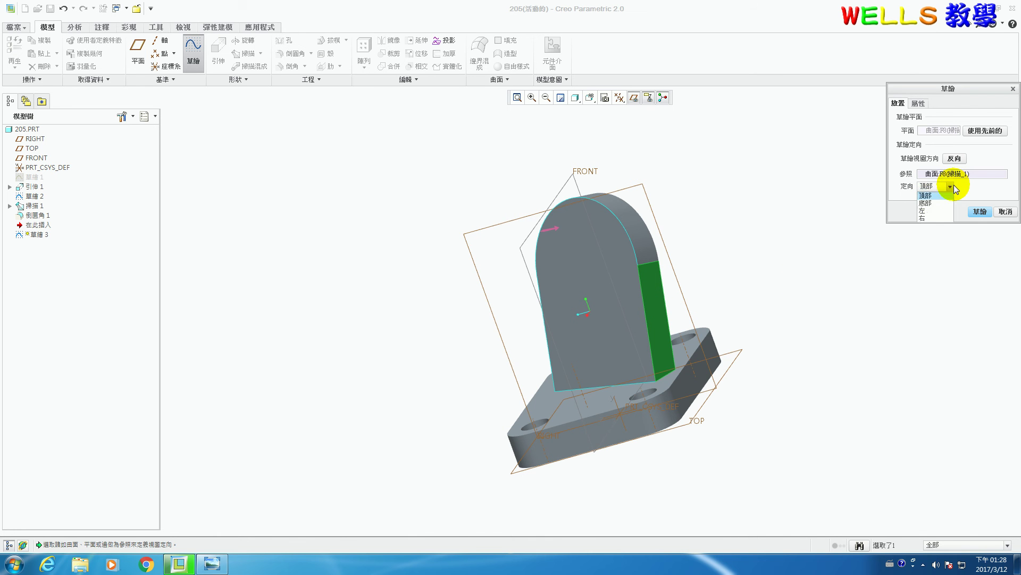
pyautogui.click(940, 226)
pyautogui.click(980, 212)
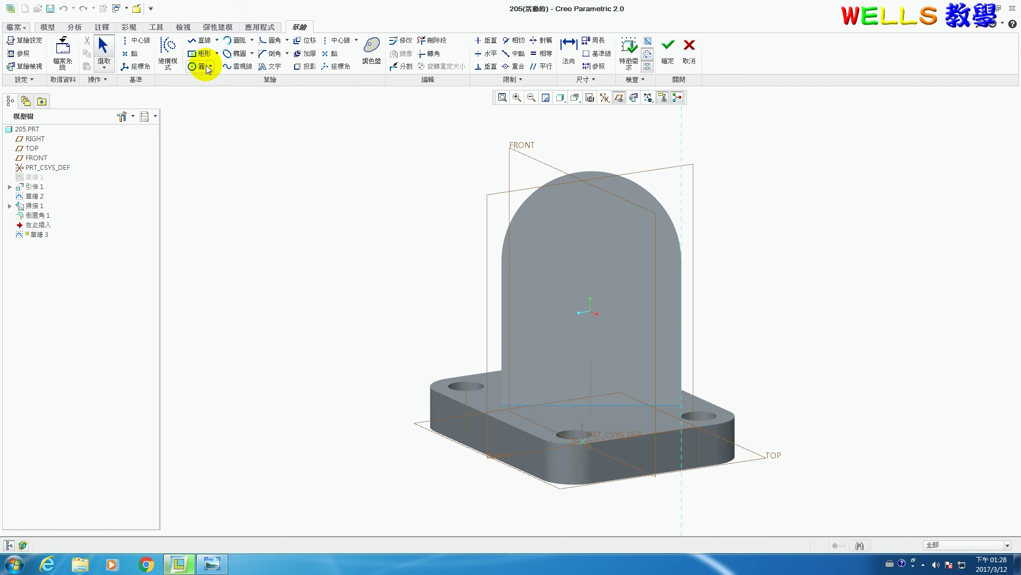
# Sketch a circle about 30 in diameter, concentric with the lug's rounded top
pyautogui.click(207, 66)
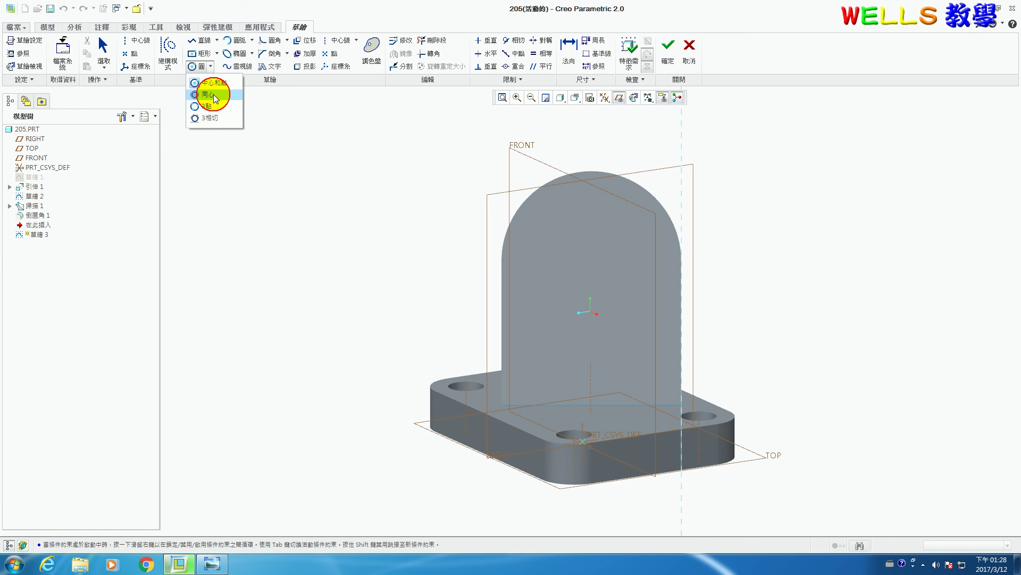
pyautogui.click(208, 95)
pyautogui.click(629, 185)
pyautogui.click(615, 221)
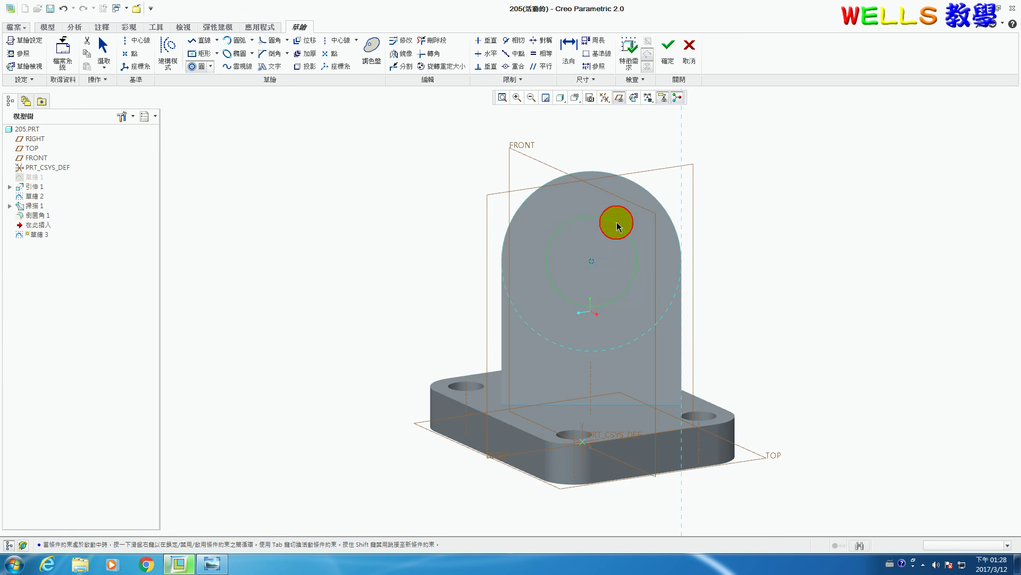
pyautogui.middleClick(615, 219)
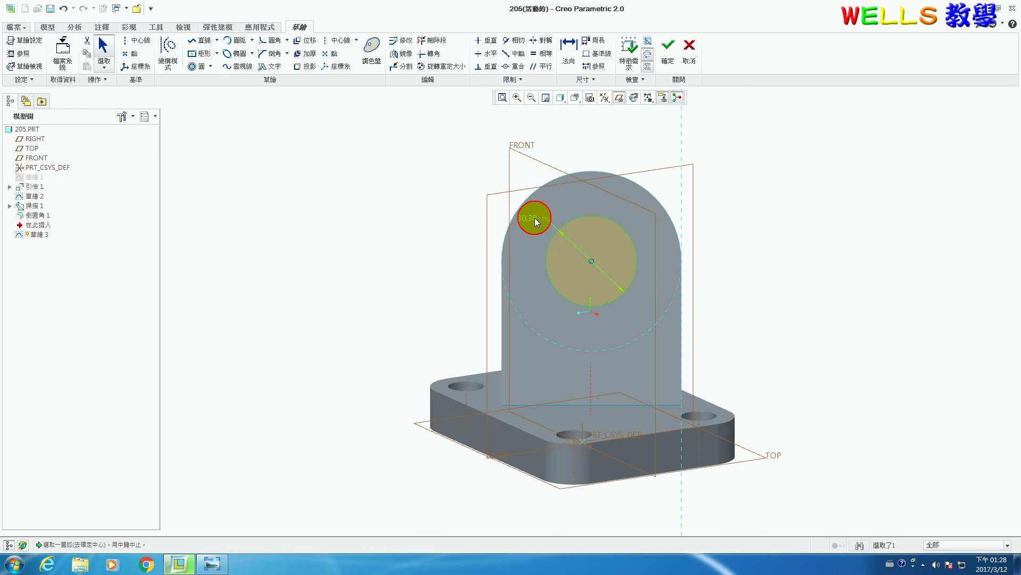
# Check the lug's hole size in reference drawing 205 and set the concentric circle's diameter to 26
pyautogui.click(208, 559)
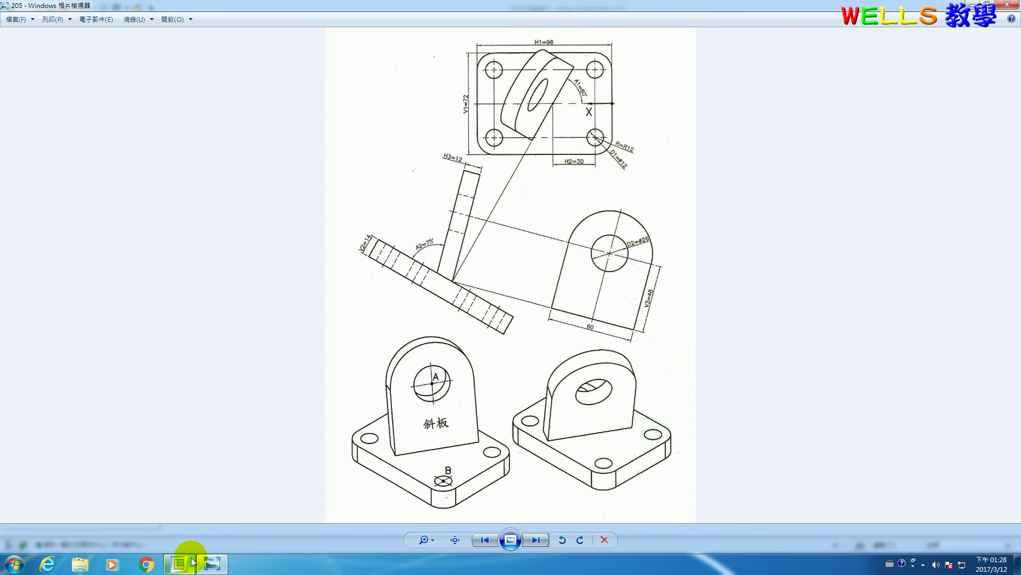
pyautogui.scroll(3, 620, 255)
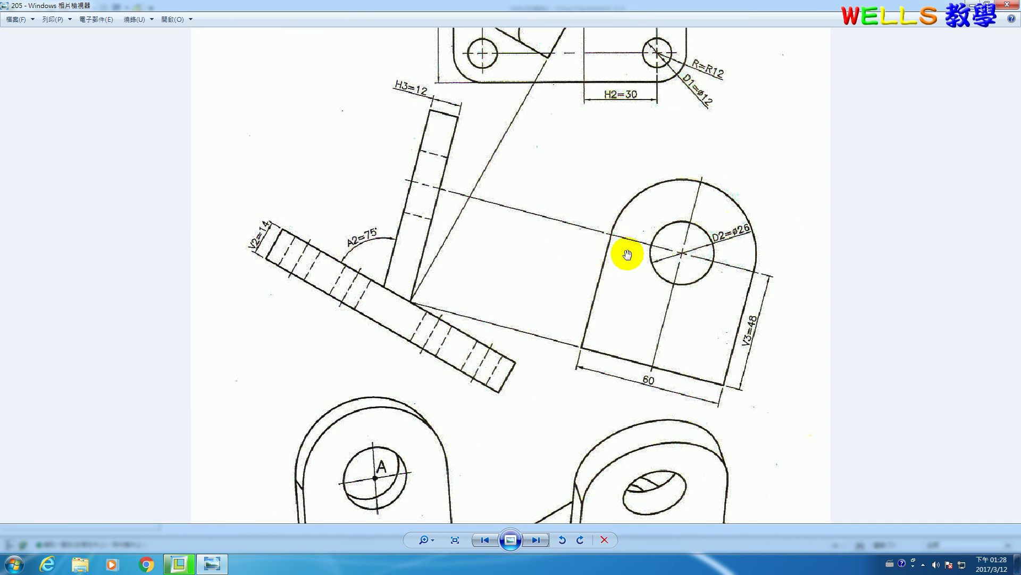
pyautogui.click(179, 563)
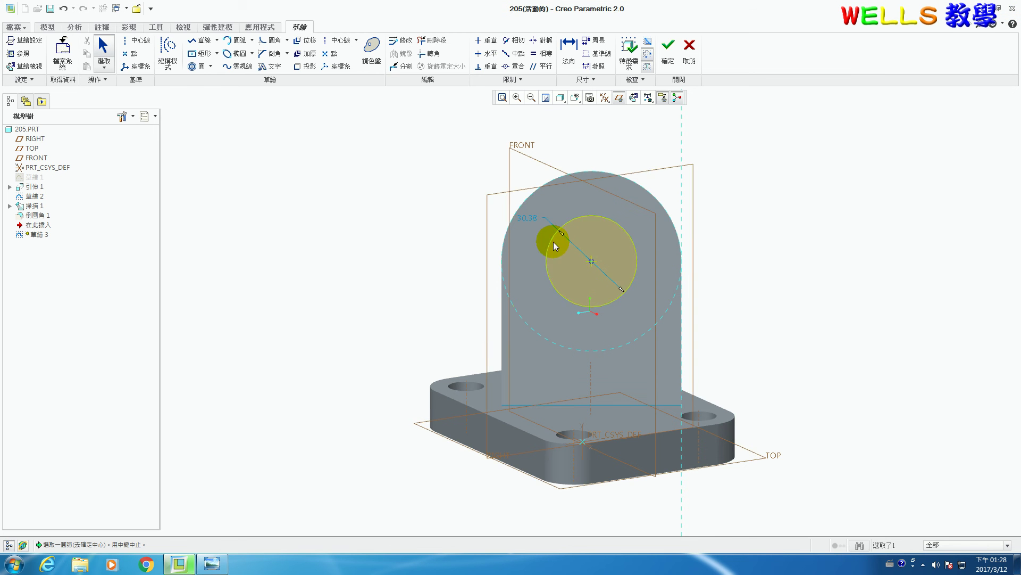
pyautogui.doubleClick(538, 215)
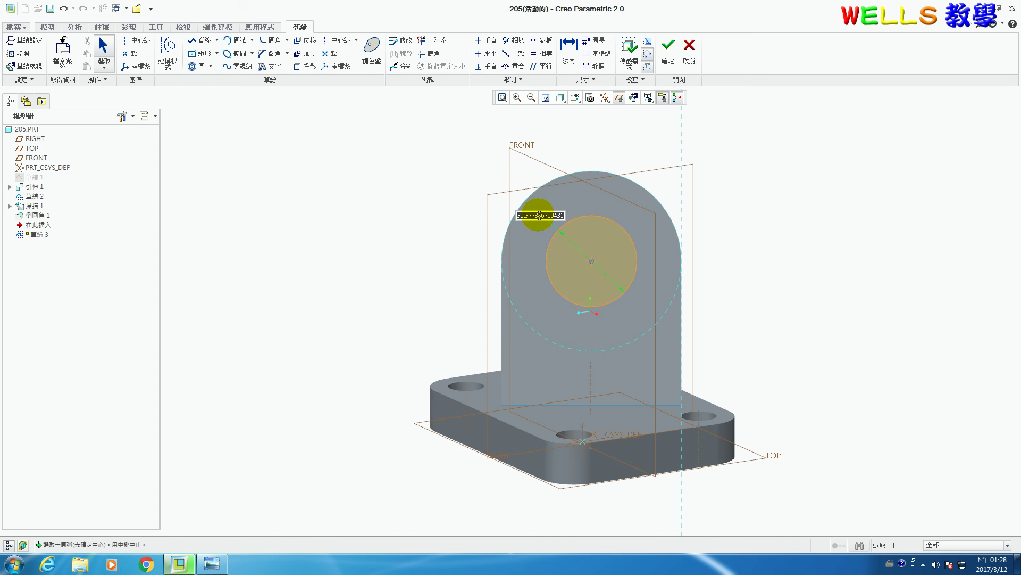
pyautogui.write('26')
pyautogui.press('Return')
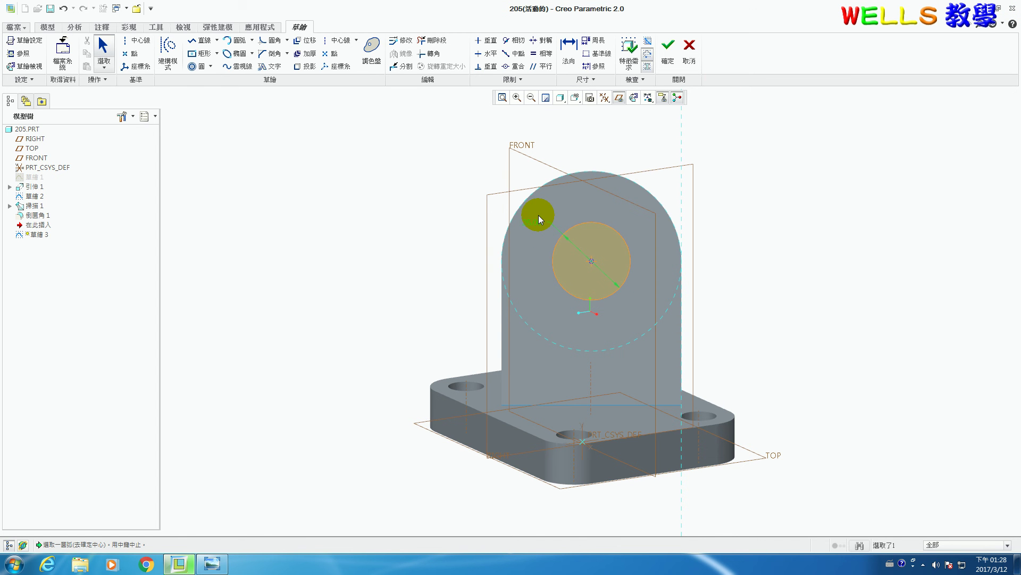
# Finish the circle sketch and extrude it as a material-removing cut through the inclined lug
pyautogui.click(668, 46)
pyautogui.moveTo(691, 282)
pyautogui.mouseDown(button='middle')
pyautogui.moveTo(561, 317)
pyautogui.moveTo(553, 303)
pyautogui.mouseUp(button='middle')
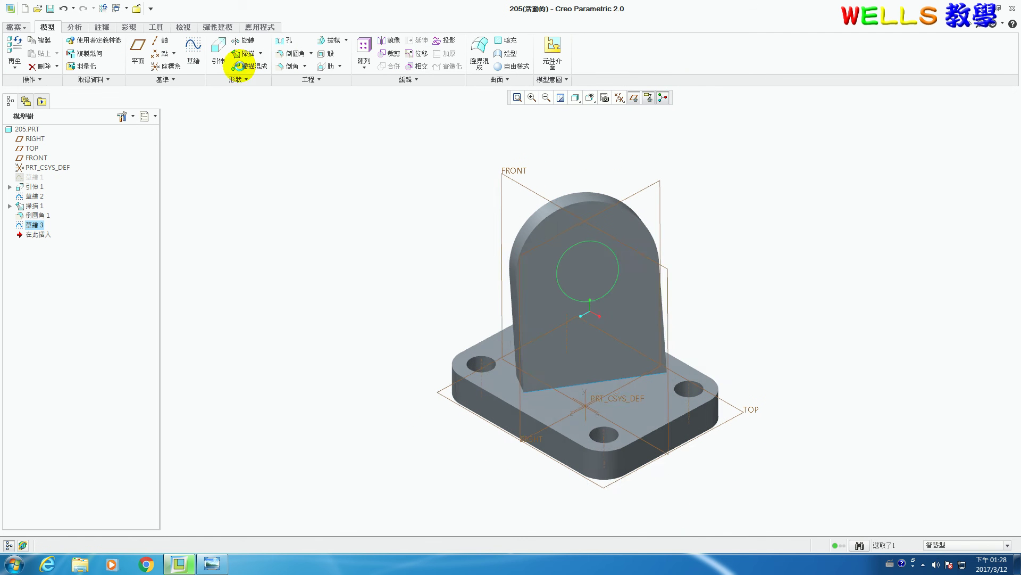
pyautogui.click(218, 53)
pyautogui.click(135, 53)
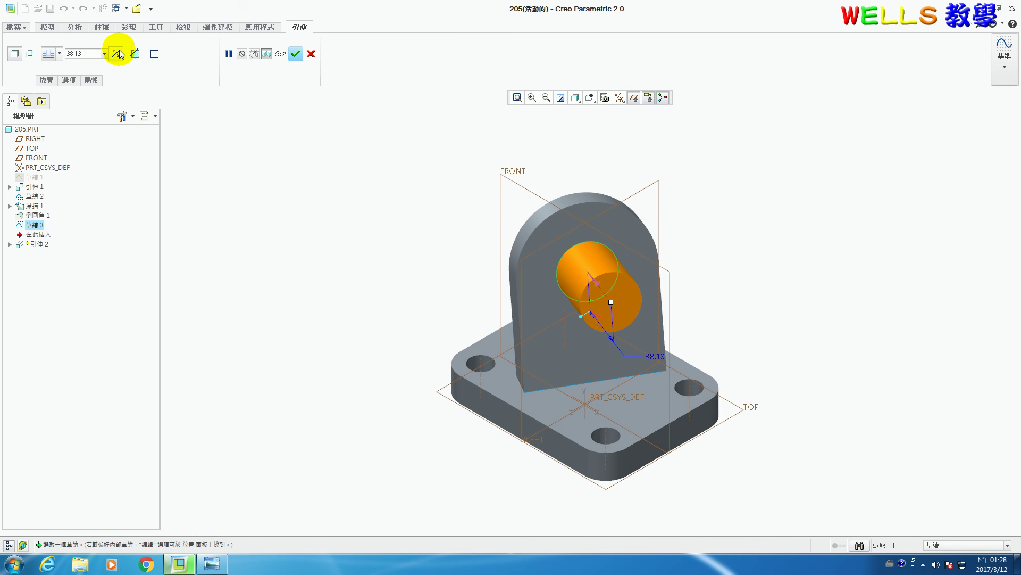
pyautogui.click(59, 54)
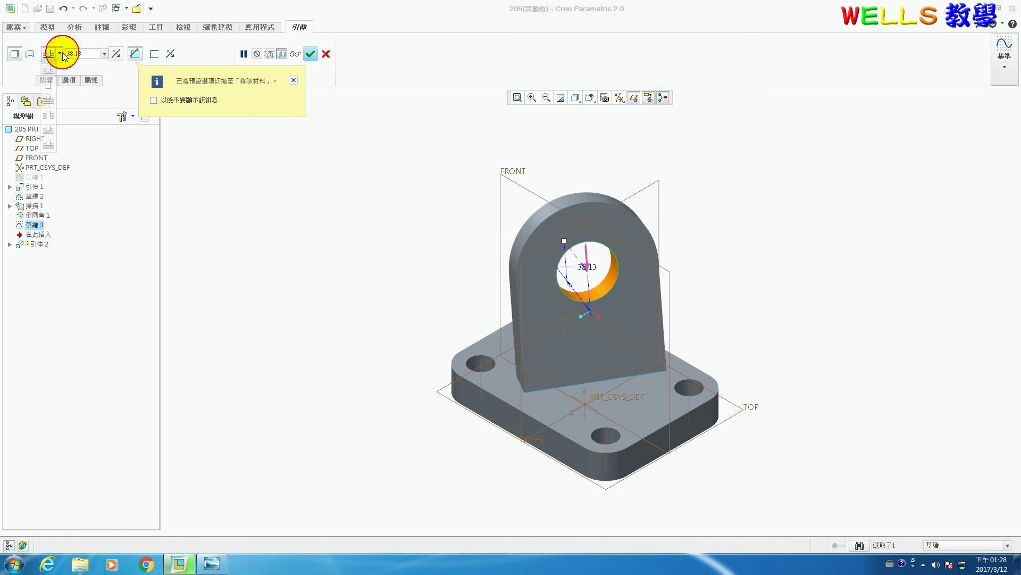
pyautogui.click(49, 105)
pyautogui.click(310, 54)
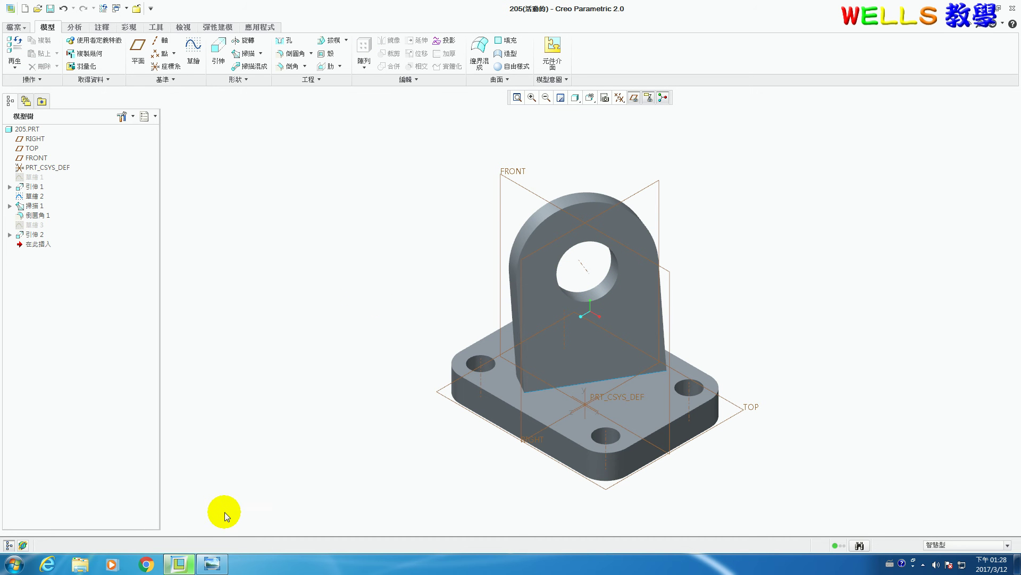
# Check the X reference position in drawing 205 and place a datum point at ratio 0.50 along the base plate's front short upper edge
pyautogui.click(212, 560)
pyautogui.scroll(3, 614, 312)
pyautogui.scroll(-5, 614, 312)
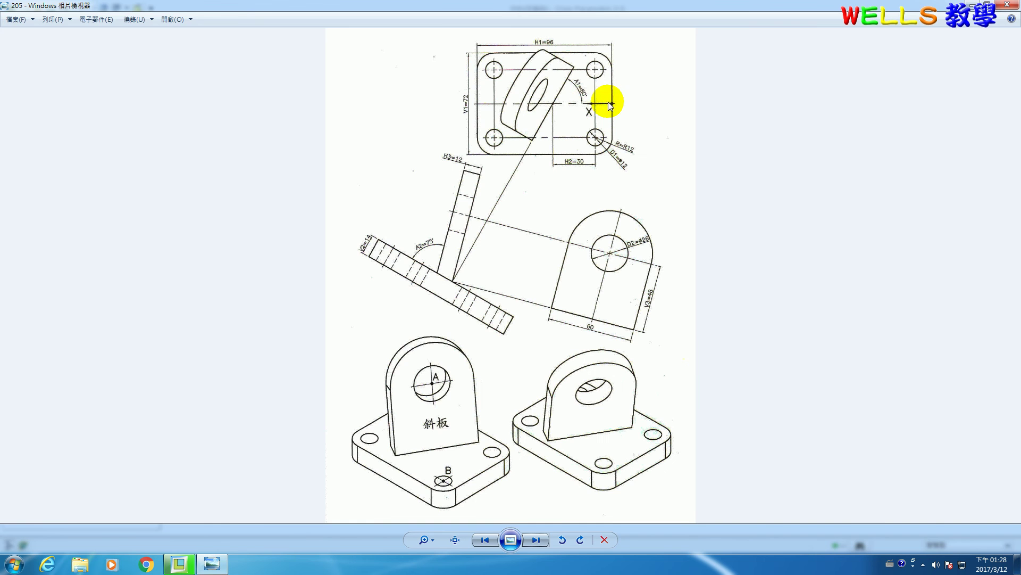
pyautogui.click(178, 563)
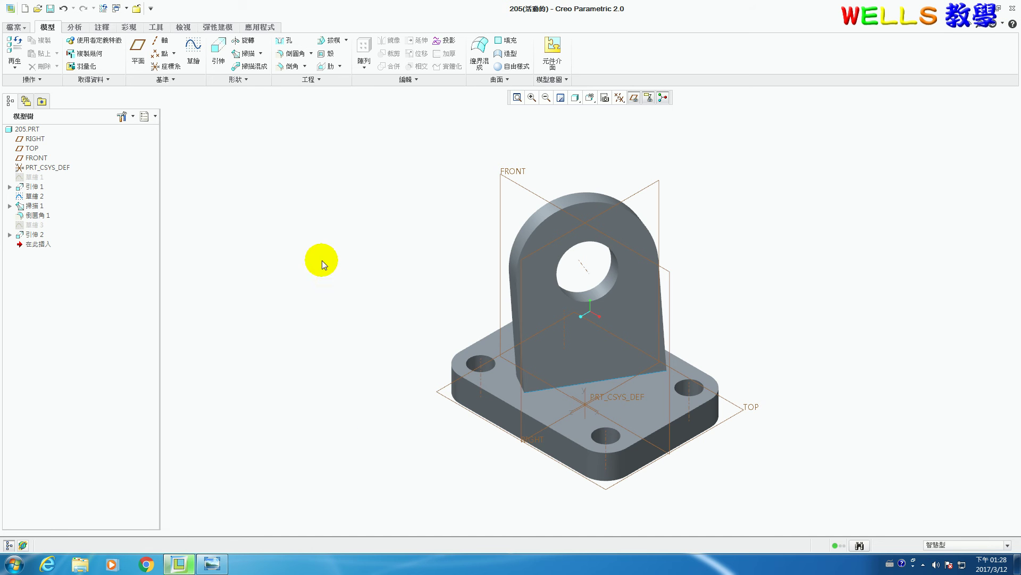
pyautogui.click(160, 53)
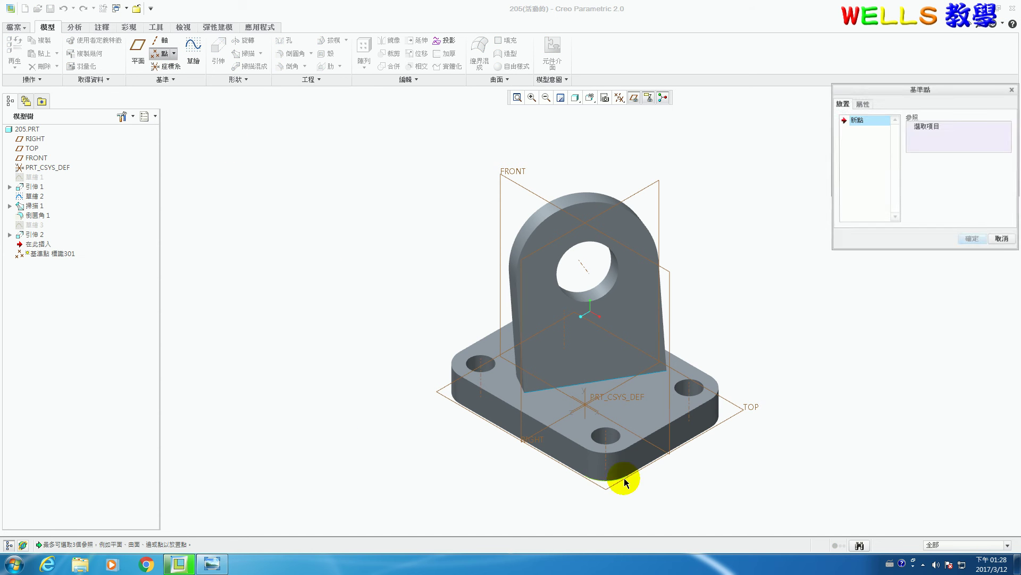
pyautogui.click(661, 431)
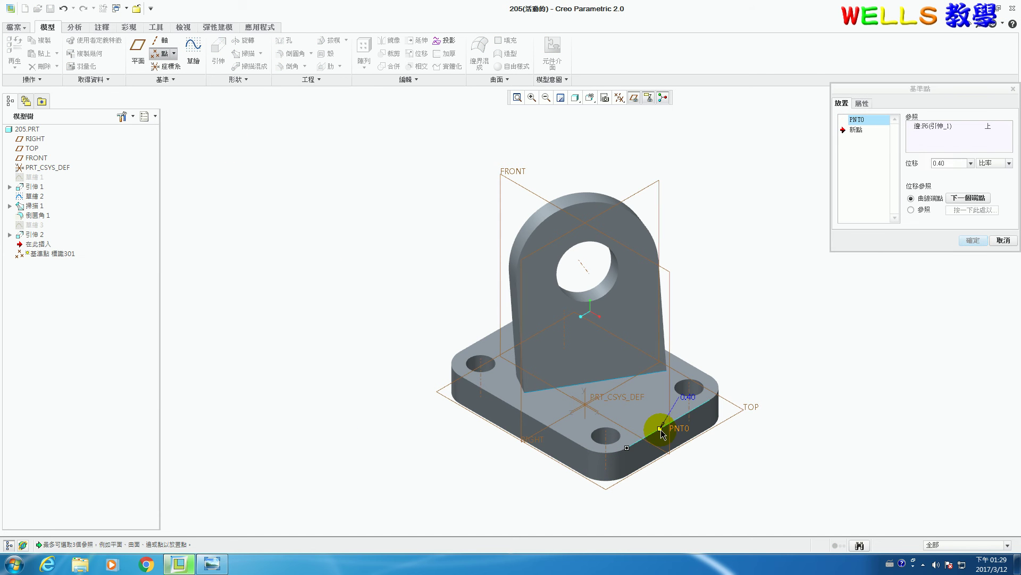
pyautogui.doubleClick(939, 162)
pyautogui.write('0.50')
pyautogui.press('Return')
pyautogui.click(974, 241)
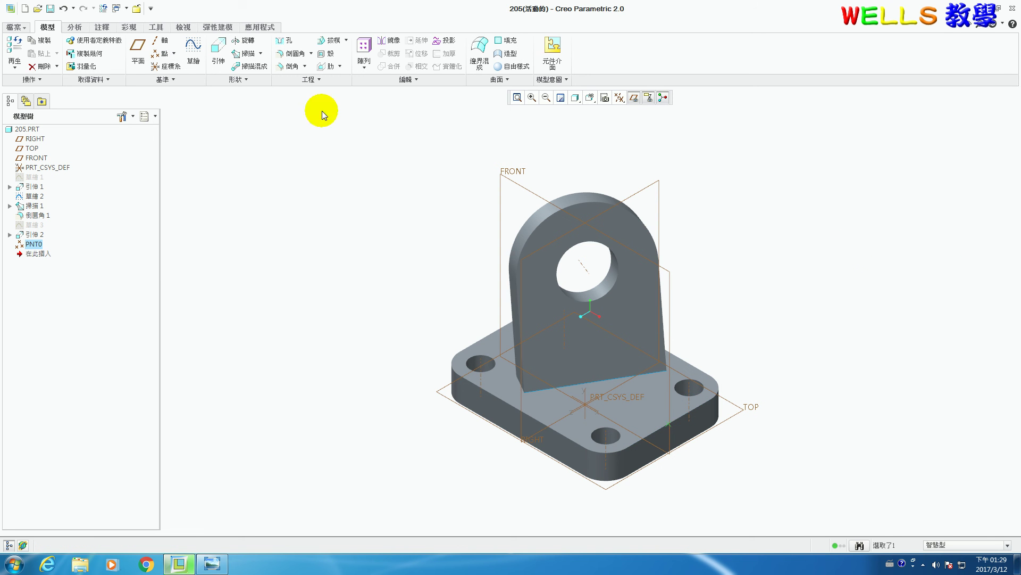
# Create a coordinate system at the new edge datum point, oriented with the RIGHT plane for X and the FRONT plane for Y
pyautogui.click(173, 69)
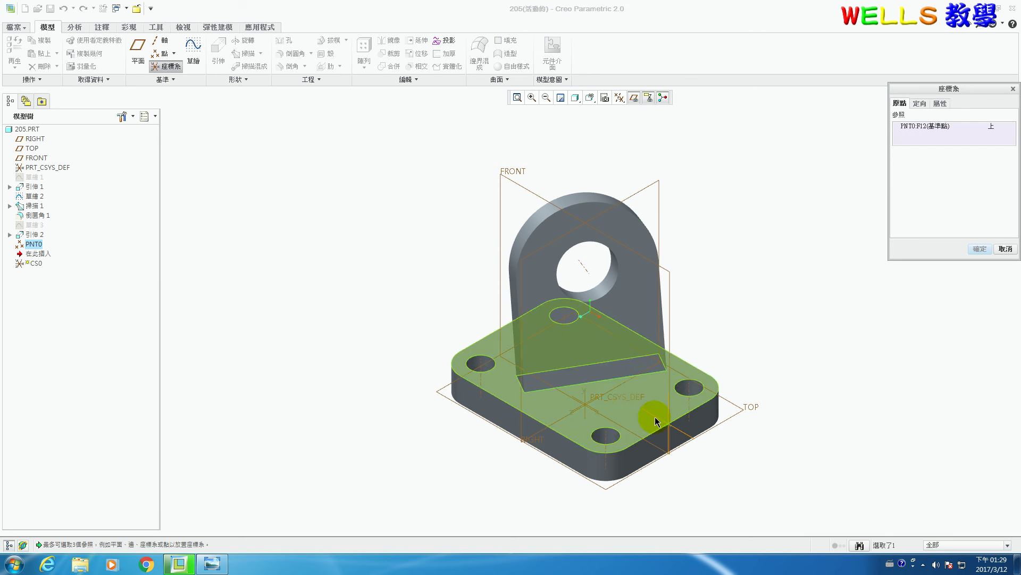
pyautogui.click(920, 104)
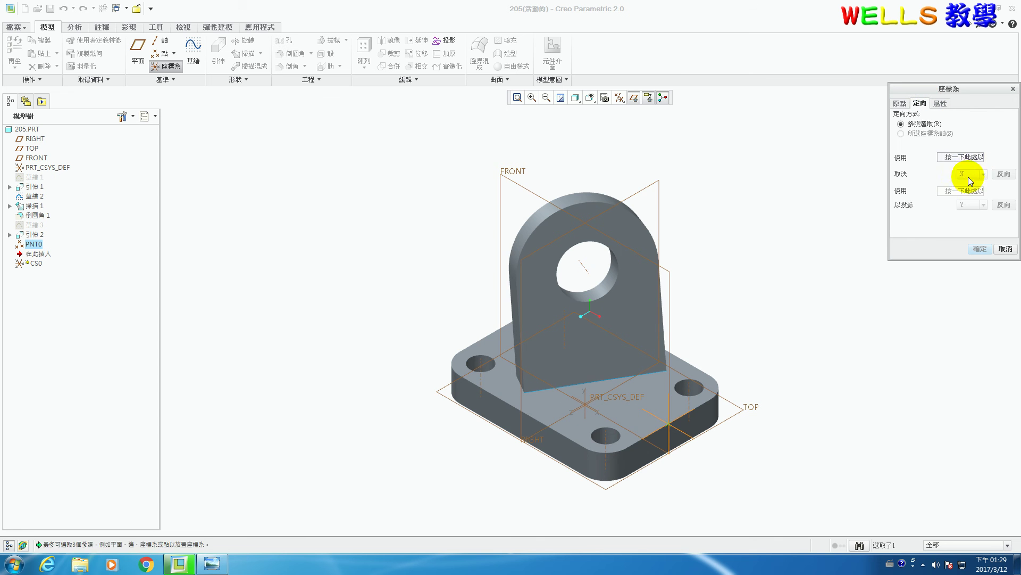
pyautogui.click(647, 193)
pyautogui.click(523, 189)
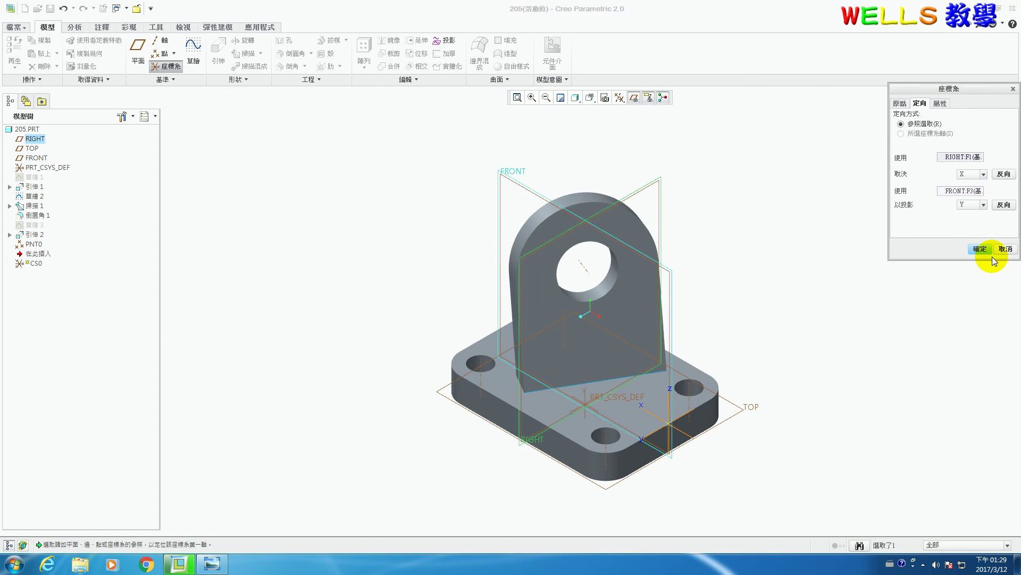
pyautogui.click(983, 249)
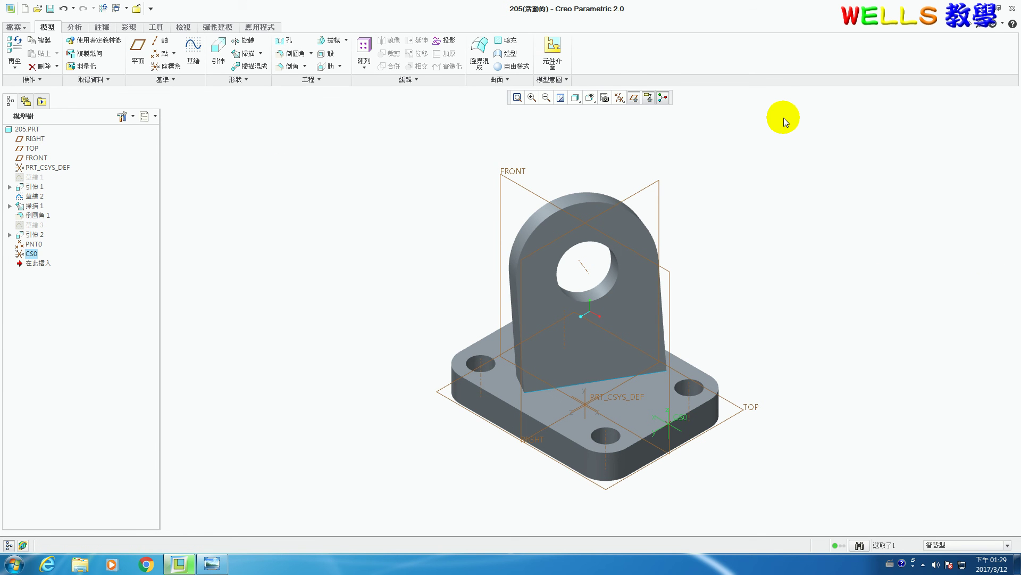
# Analyze the part's mass properties relative to coordinate system CS0 and review the full report alongside reference drawing 205
pyautogui.click(73, 27)
pyautogui.click(187, 40)
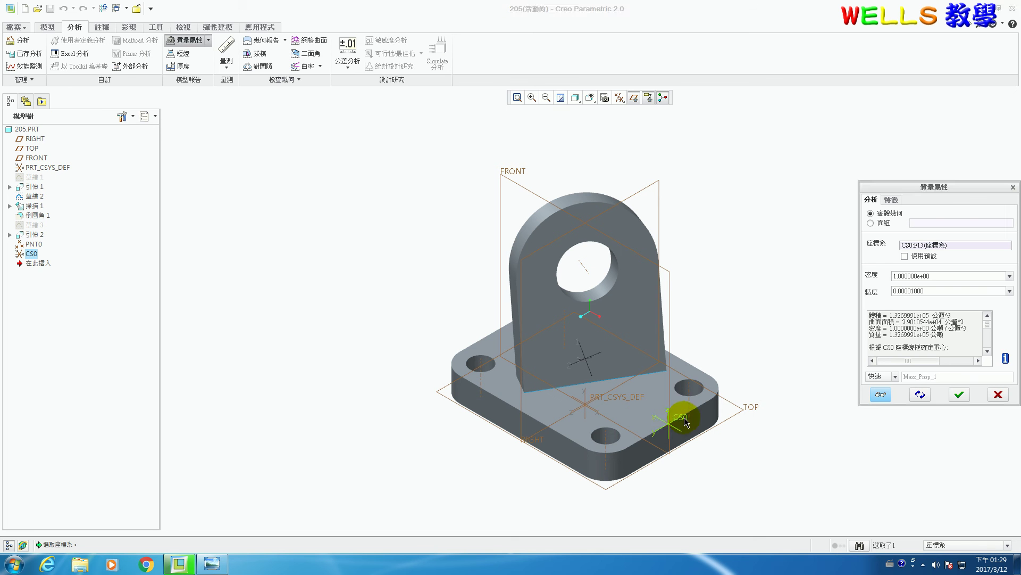
pyautogui.click(1005, 358)
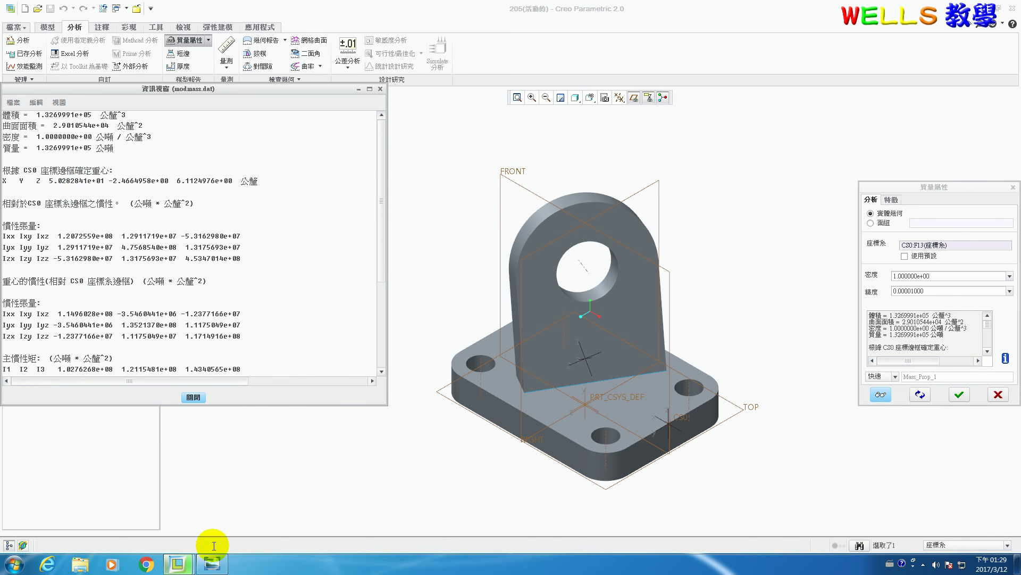
pyautogui.click(212, 563)
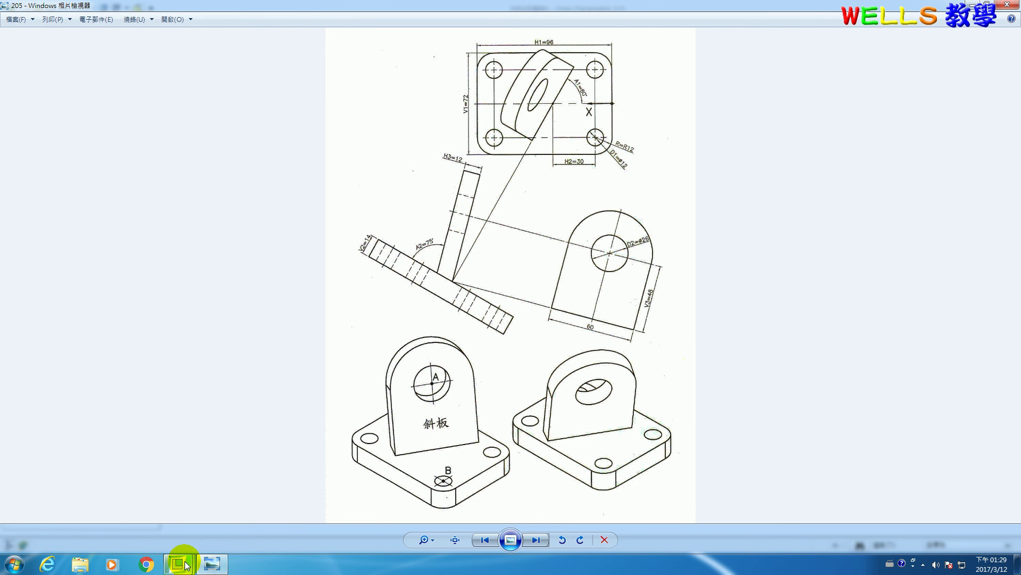
pyautogui.moveTo(179, 562)
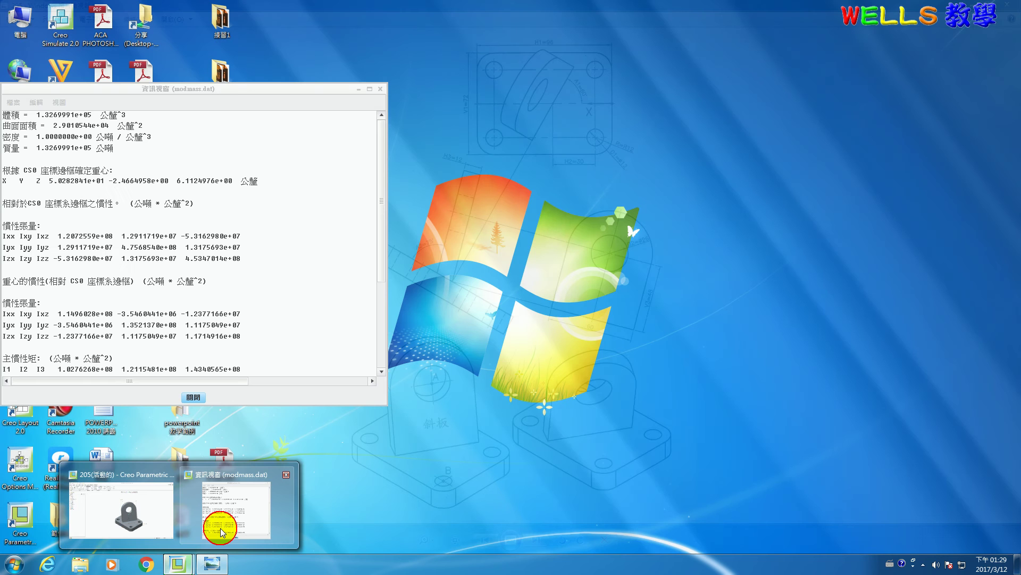
pyautogui.click(221, 528)
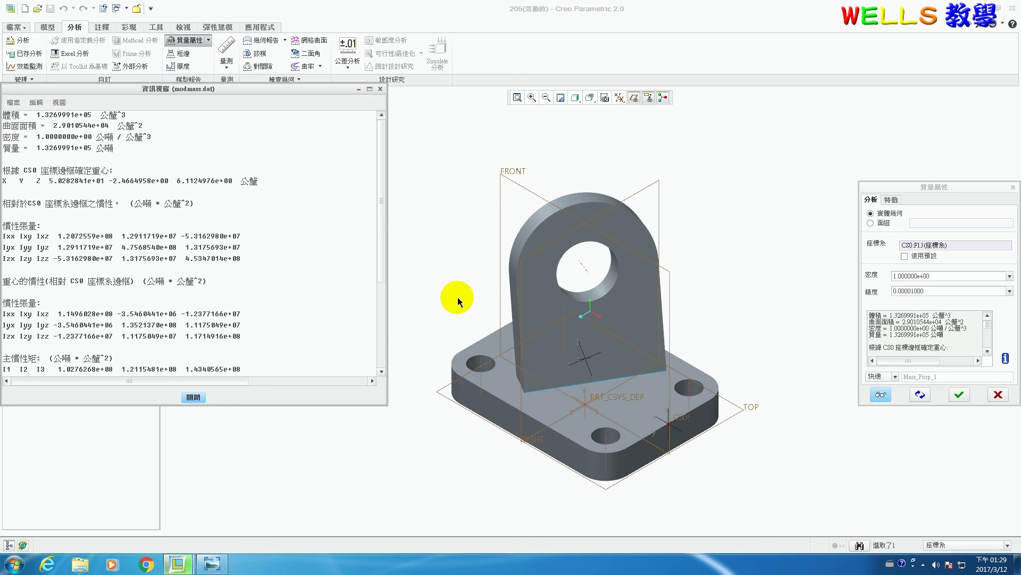
pyautogui.click(380, 89)
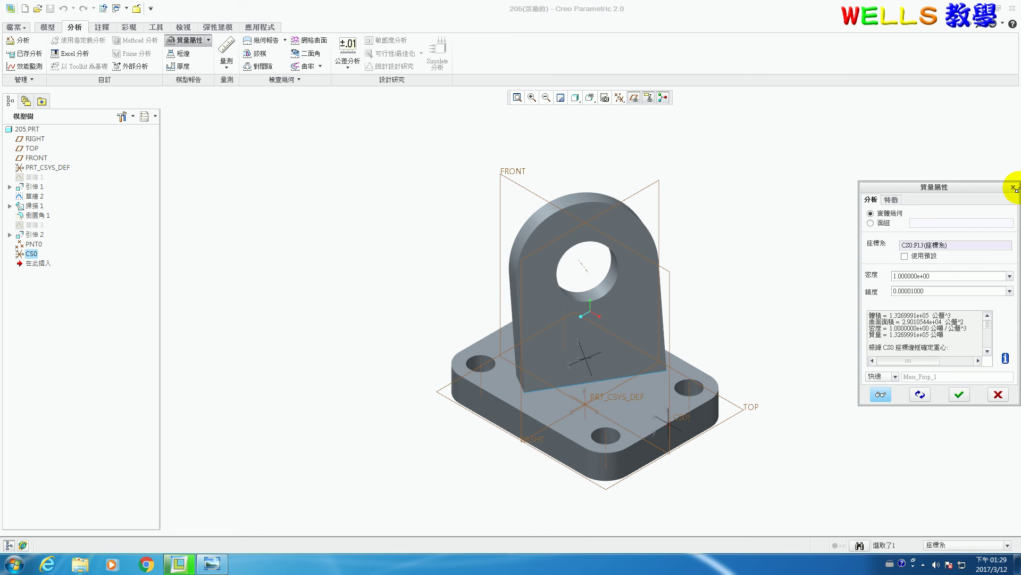
pyautogui.click(1014, 188)
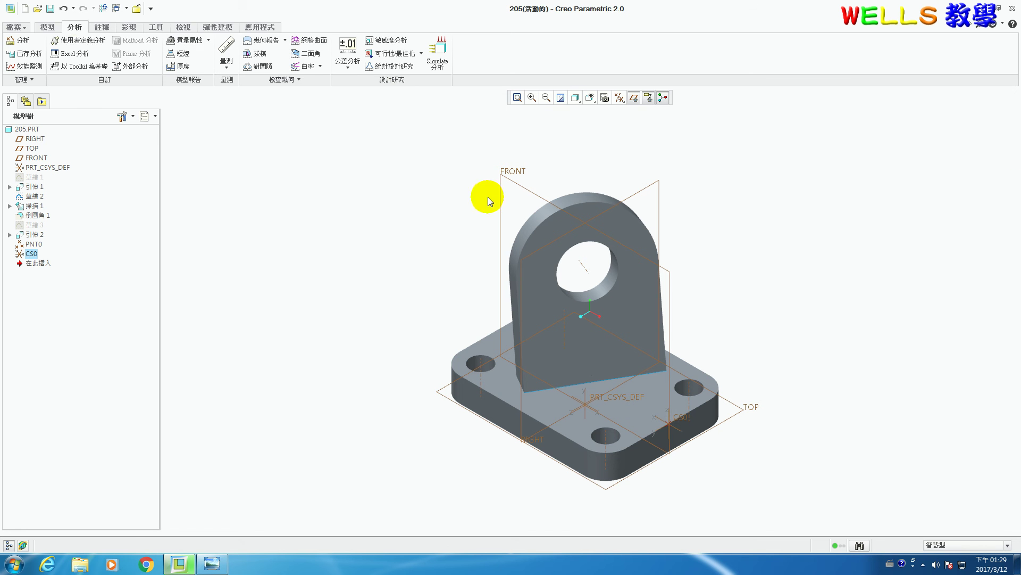
# Open a new sketch on the lug's broad face, using the lug's narrow side face as the orientation reference
pyautogui.click(47, 26)
pyautogui.click(193, 47)
pyautogui.click(588, 307)
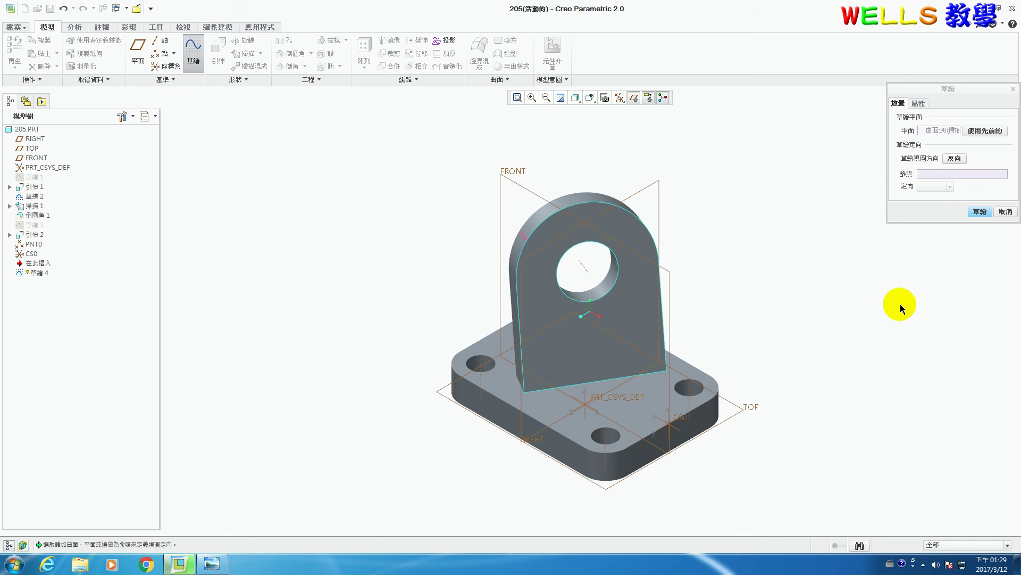
pyautogui.moveTo(901, 303); pyautogui.dragTo(839, 293, button='middle')
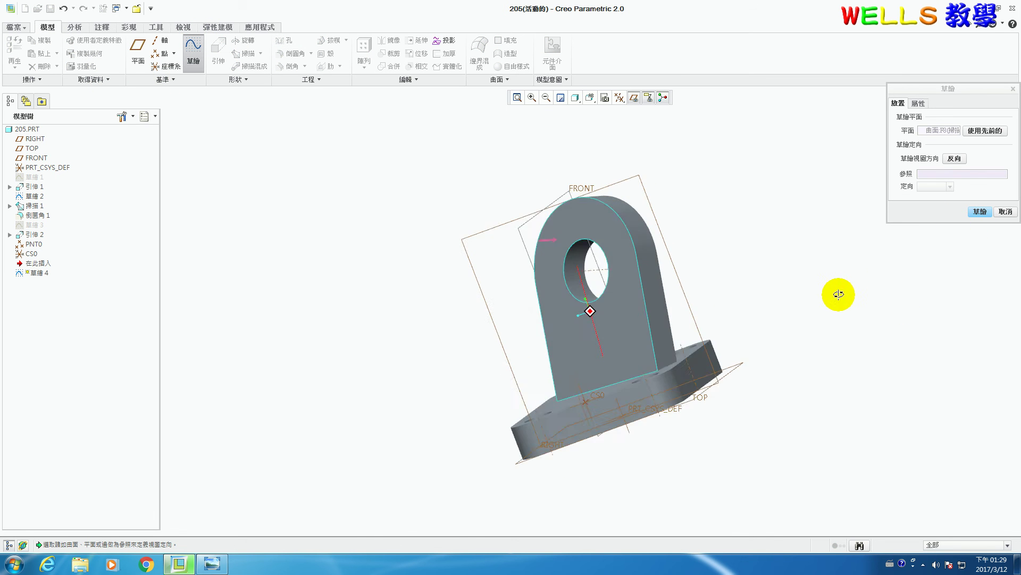
pyautogui.click(650, 303)
pyautogui.click(948, 187)
pyautogui.click(937, 218)
pyautogui.click(977, 212)
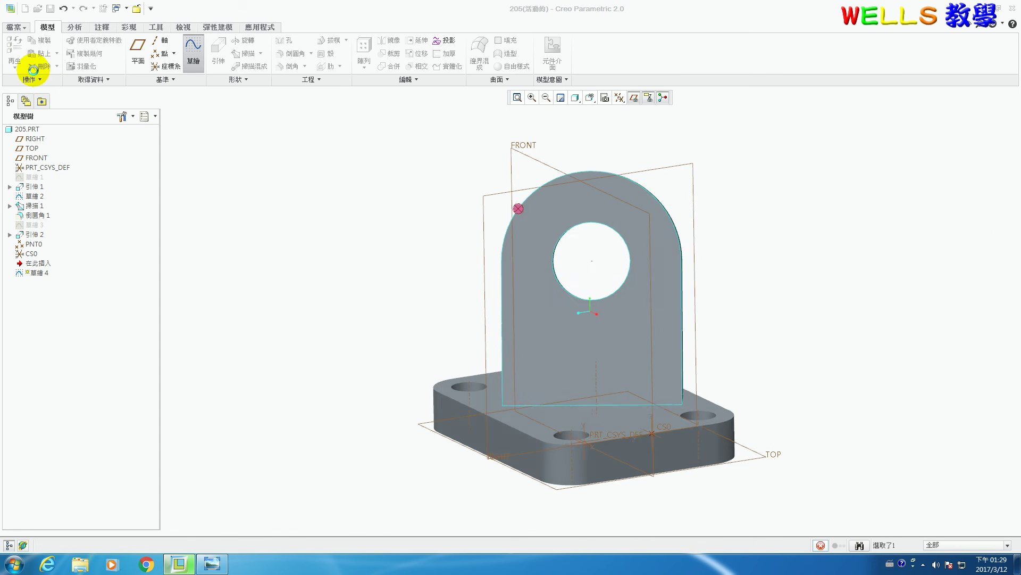
# Add the lug hole's edge as a sketch reference, place a datum point at the hole's centre and finish the sketch
pyautogui.click(607, 221)
pyautogui.click(934, 228)
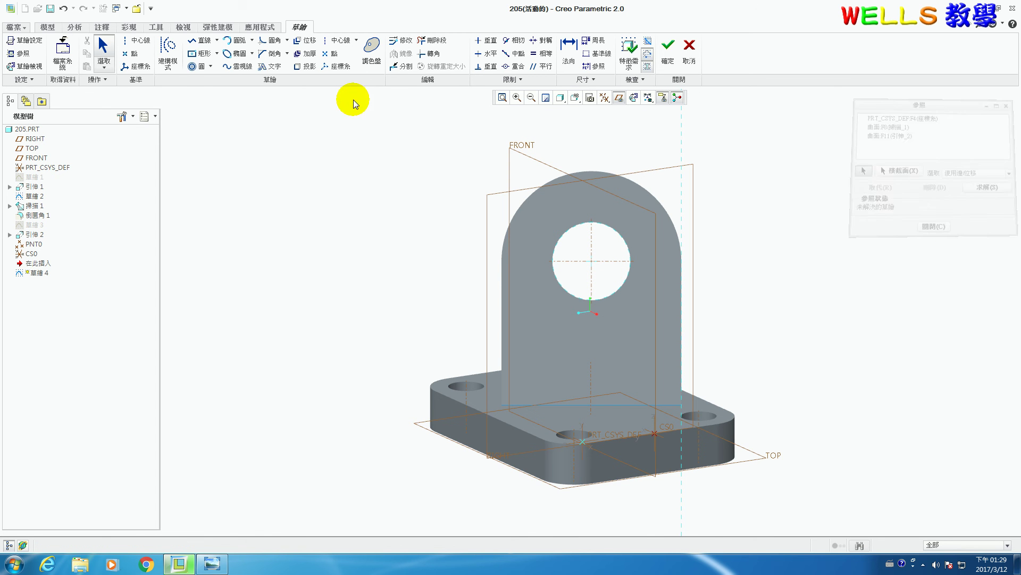
pyautogui.click(127, 53)
pyautogui.click(592, 262)
pyautogui.click(668, 47)
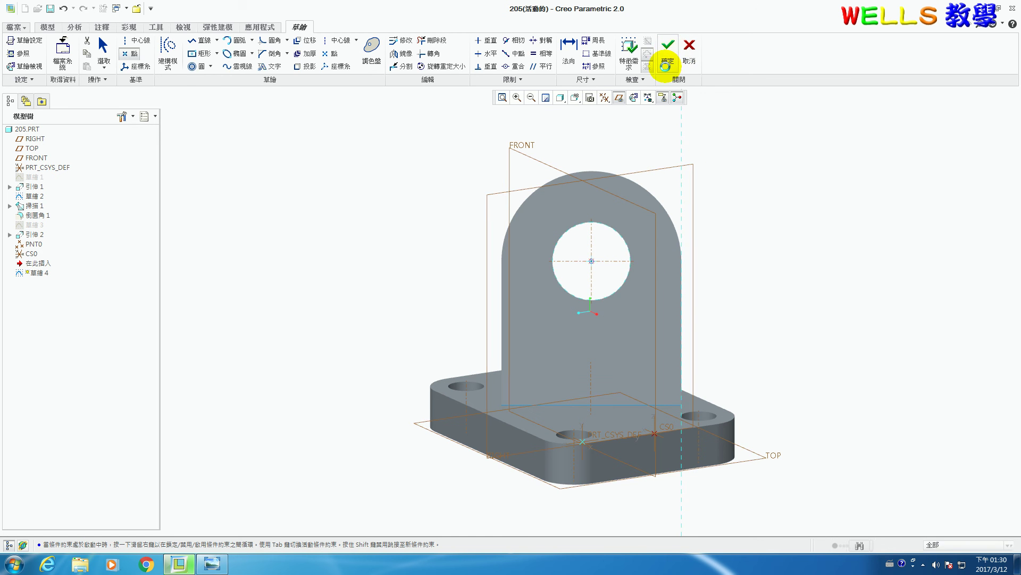
# On the base plate's top face, sketch a datum point at the centre of the front corner hole marked B, using the hole's edge as reference
pyautogui.click(192, 52)
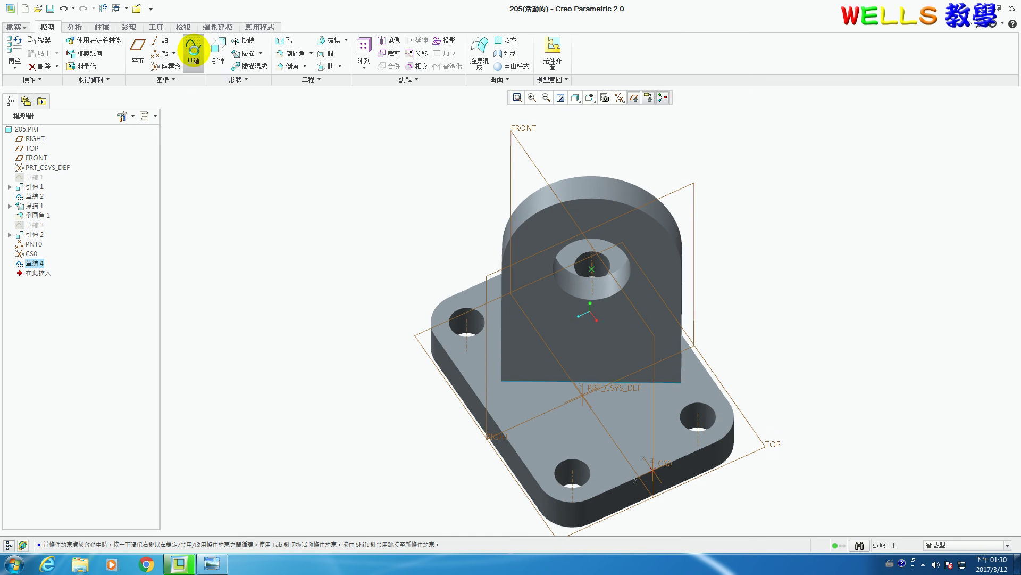
pyautogui.click(553, 416)
pyautogui.click(979, 211)
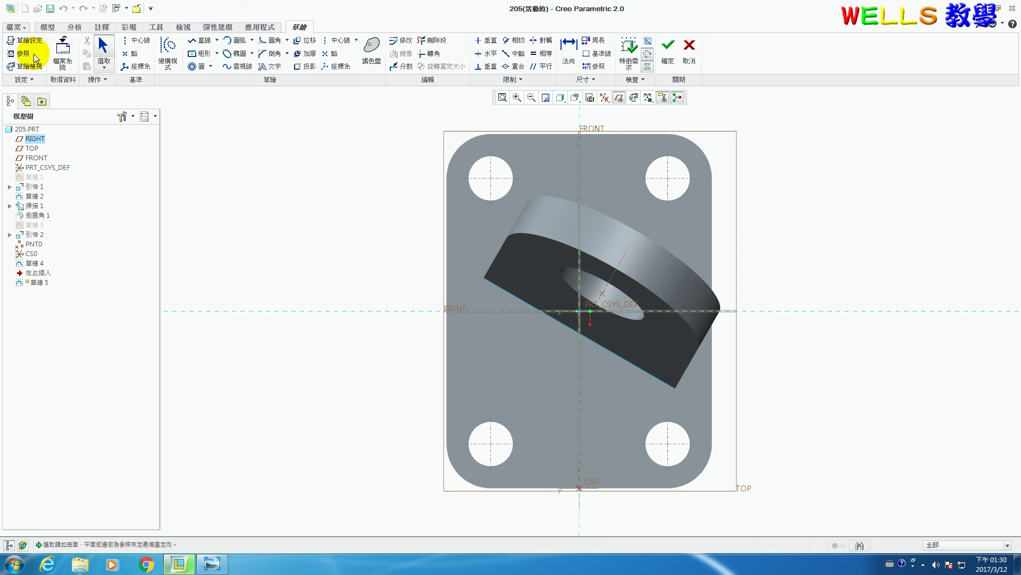
pyautogui.click(24, 54)
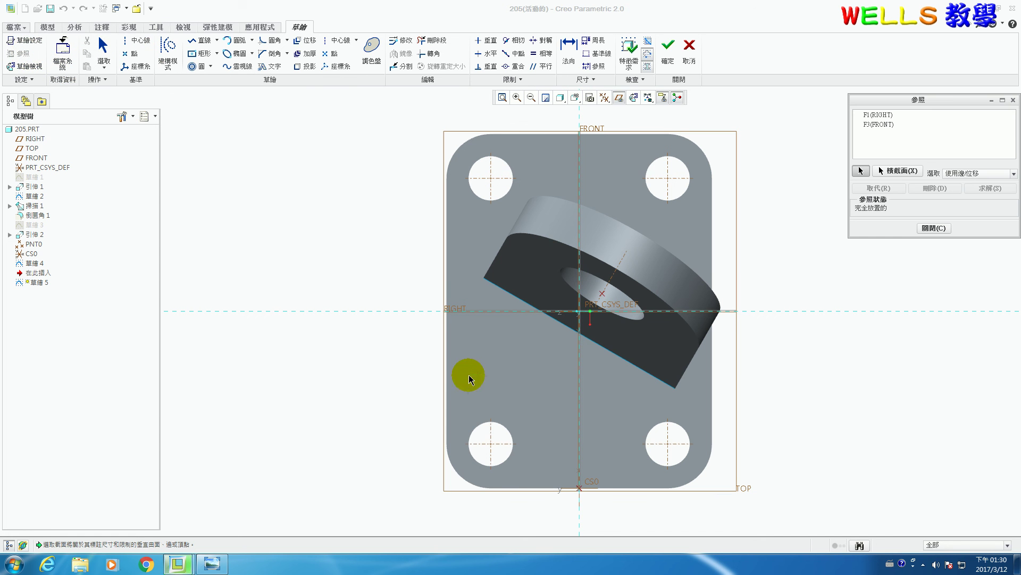
pyautogui.click(483, 430)
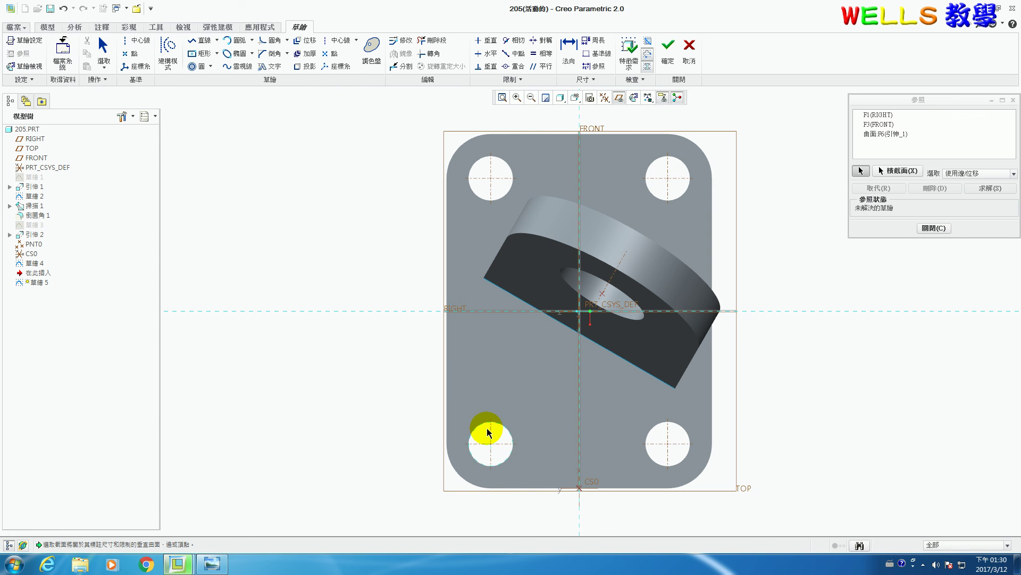
pyautogui.click(934, 227)
pyautogui.click(130, 53)
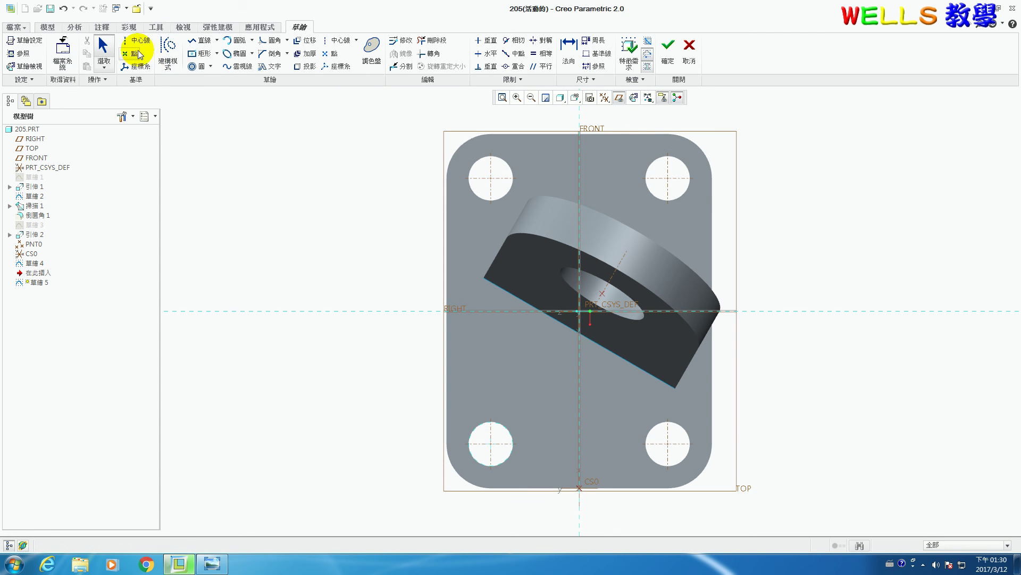
pyautogui.click(493, 446)
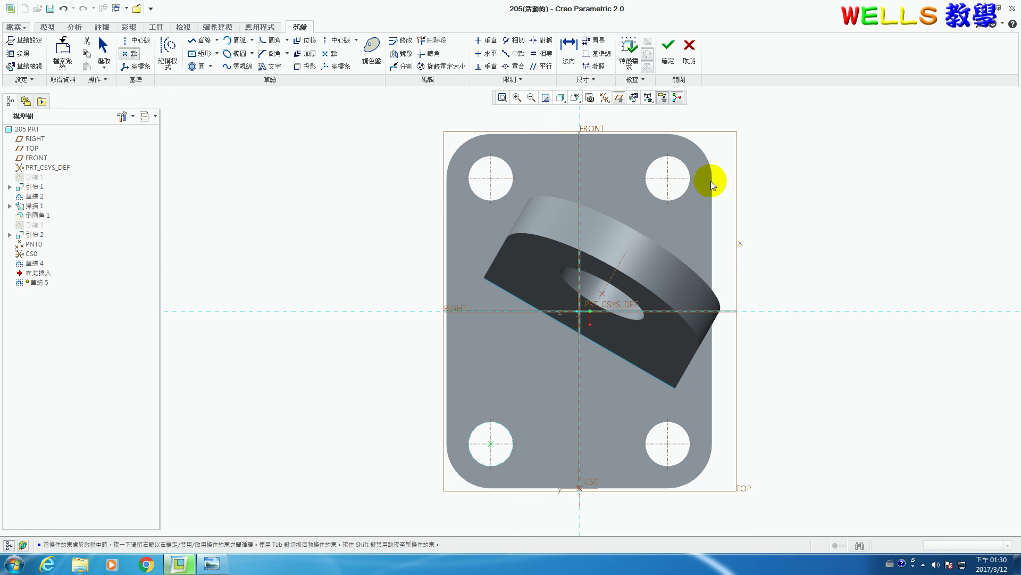
pyautogui.click(667, 54)
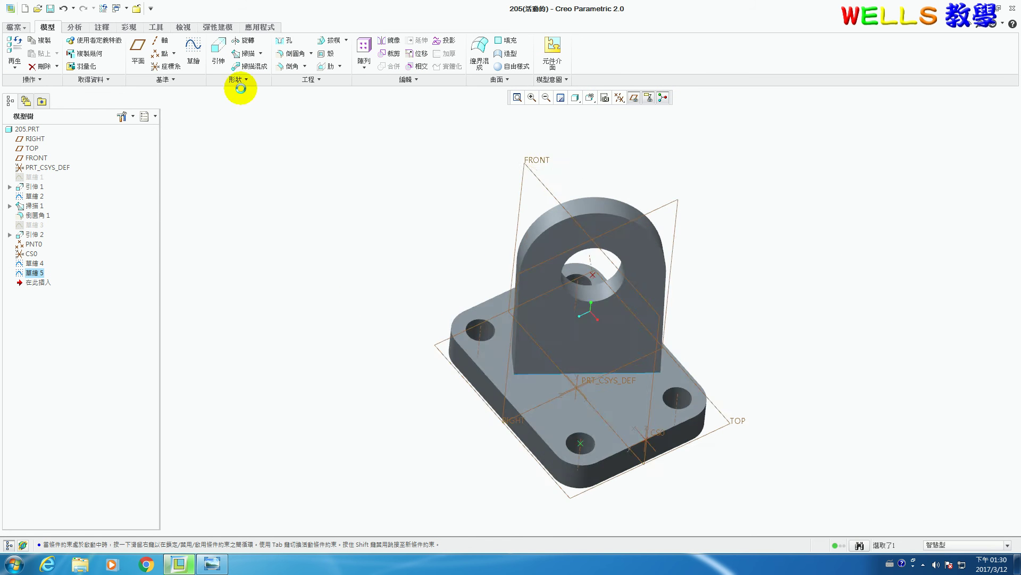
# Measure the distance between the datum points at the lug hole's centre A and the front corner hole's centre B
pyautogui.click(78, 25)
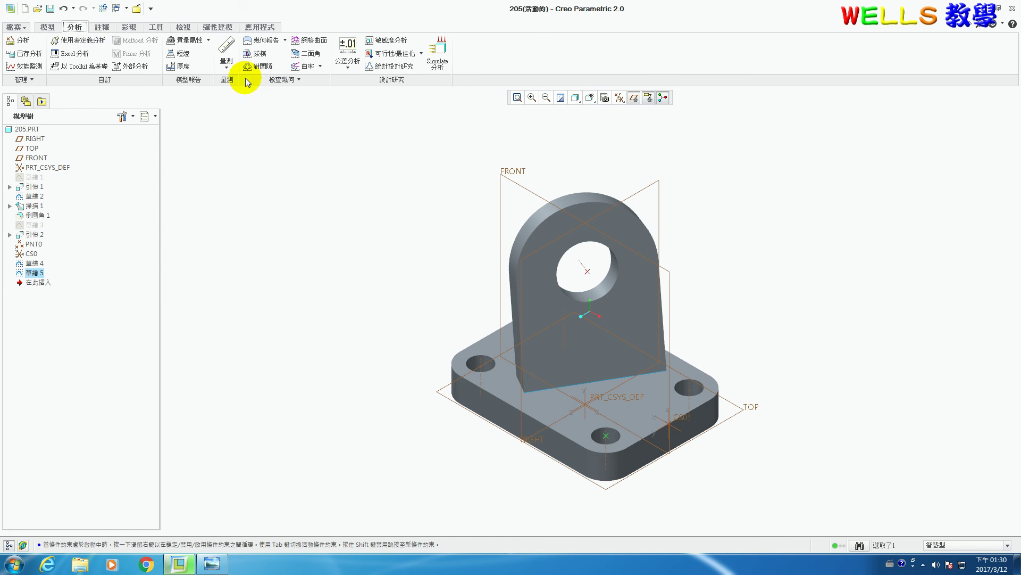
pyautogui.click(227, 52)
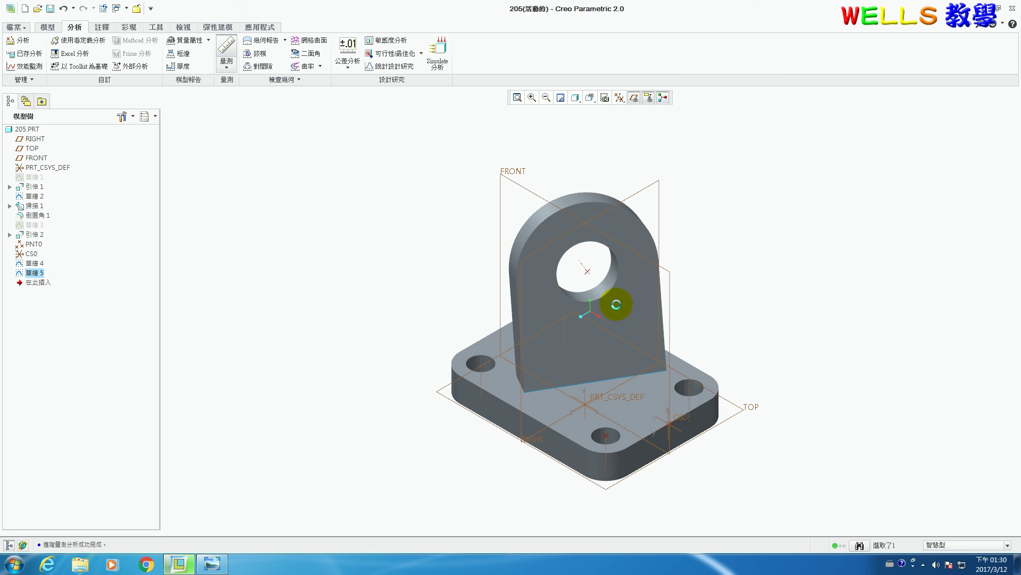
pyautogui.click(587, 271)
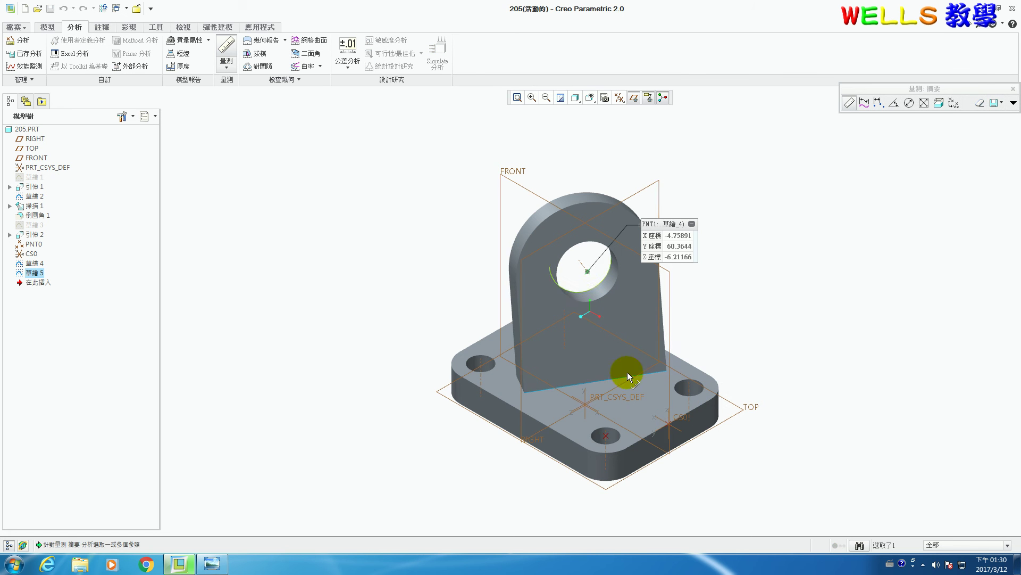
pyautogui.keyDown('ctrl'); pyautogui.click(606, 436); pyautogui.keyUp('ctrl')
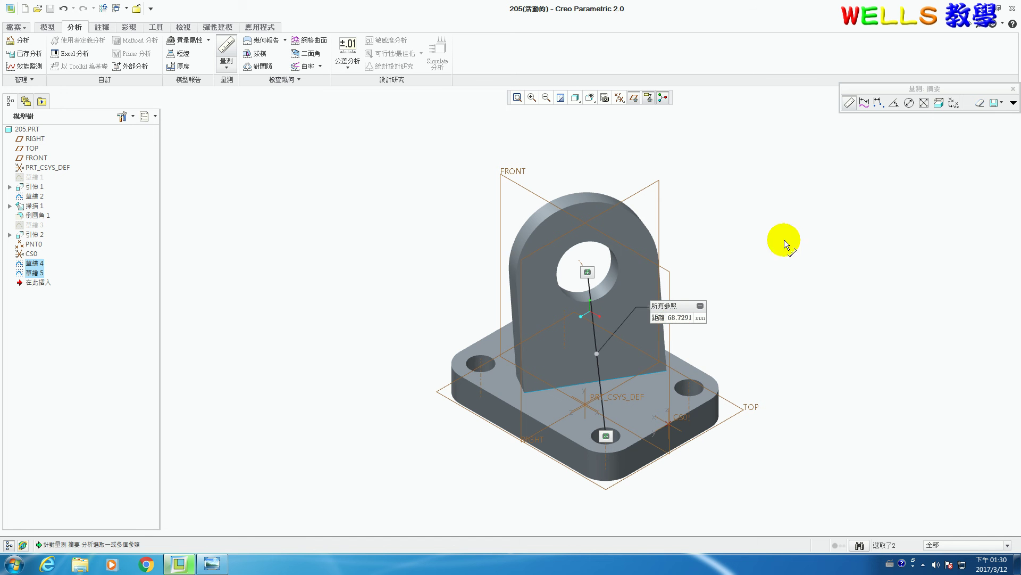
pyautogui.click(1013, 89)
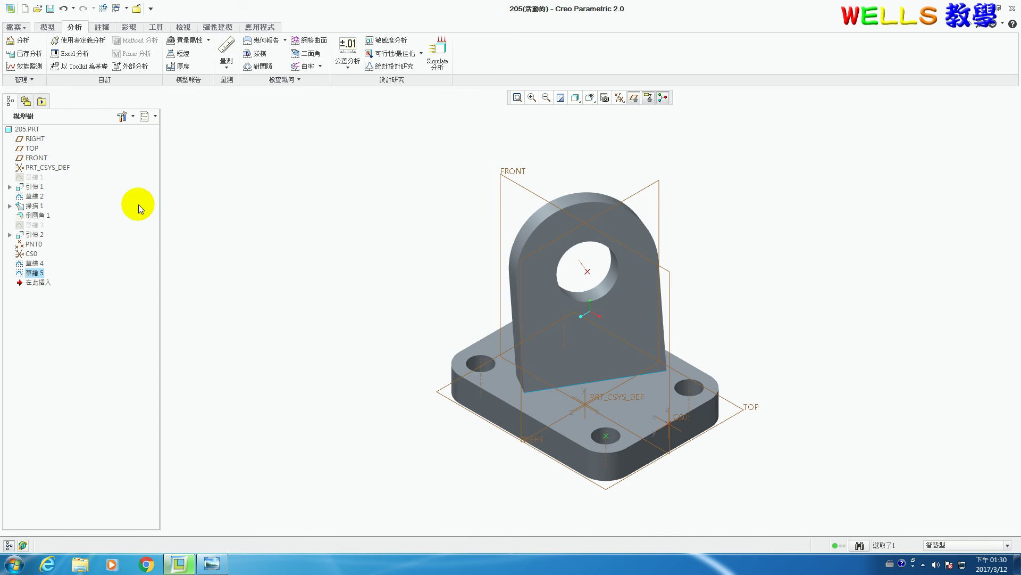
# Reopen the base plate's sketch for editing, check dimension V1 on reference drawing 205 and set the plate's overall depth to 75 mm
pyautogui.rightClick(36, 179)
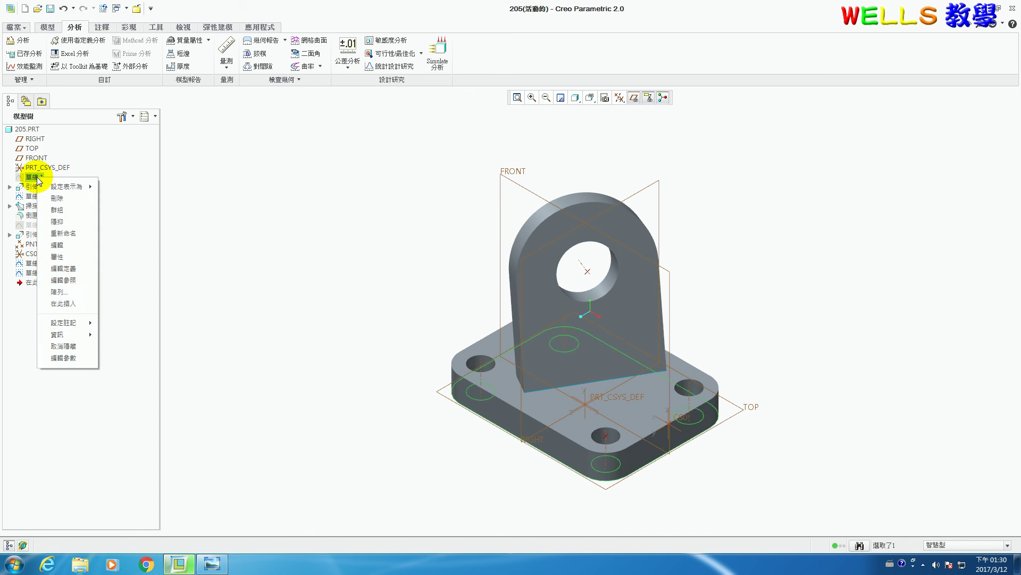
pyautogui.click(65, 268)
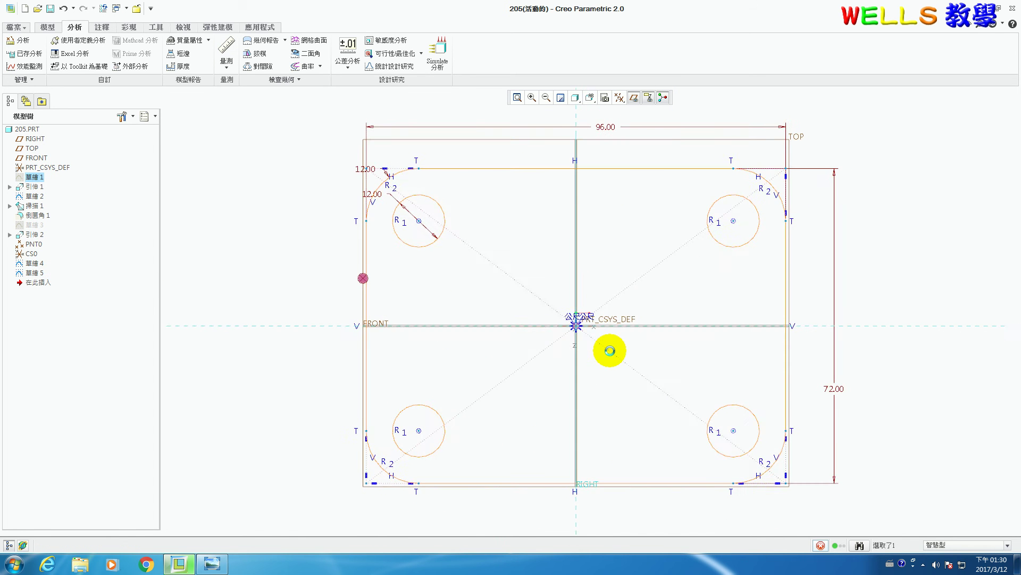
pyautogui.click(212, 564)
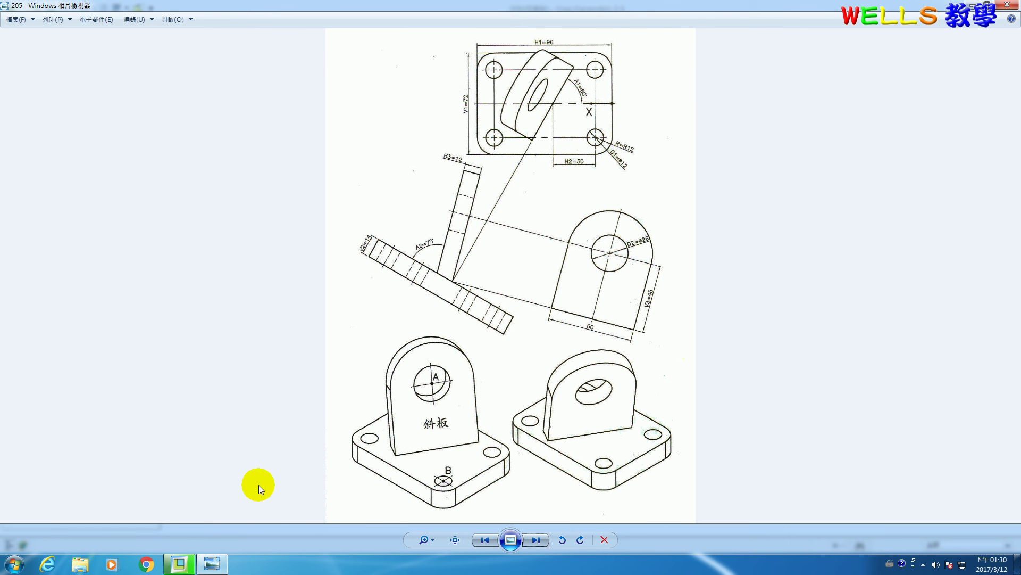
pyautogui.click(211, 563)
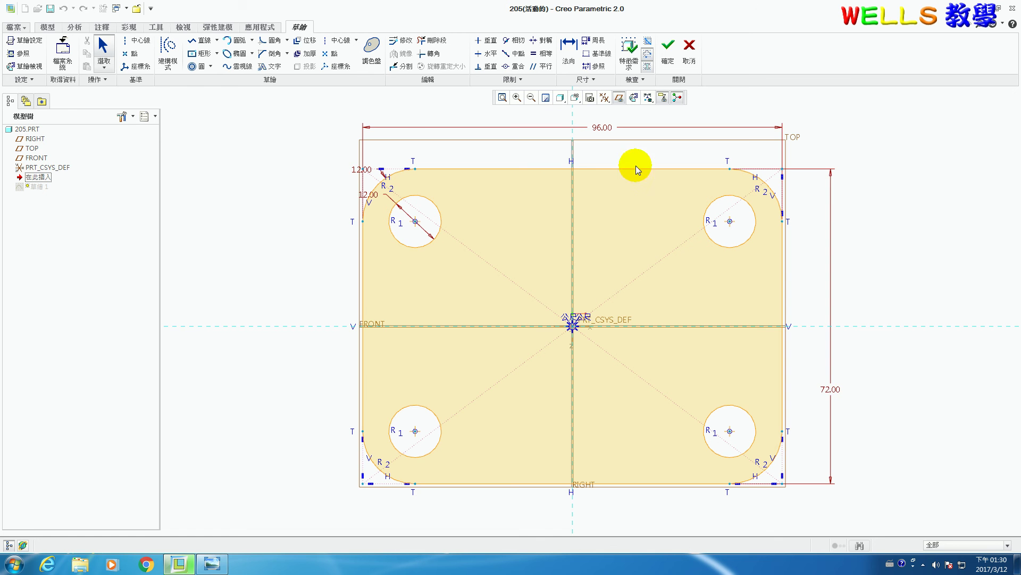
pyautogui.doubleClick(834, 389)
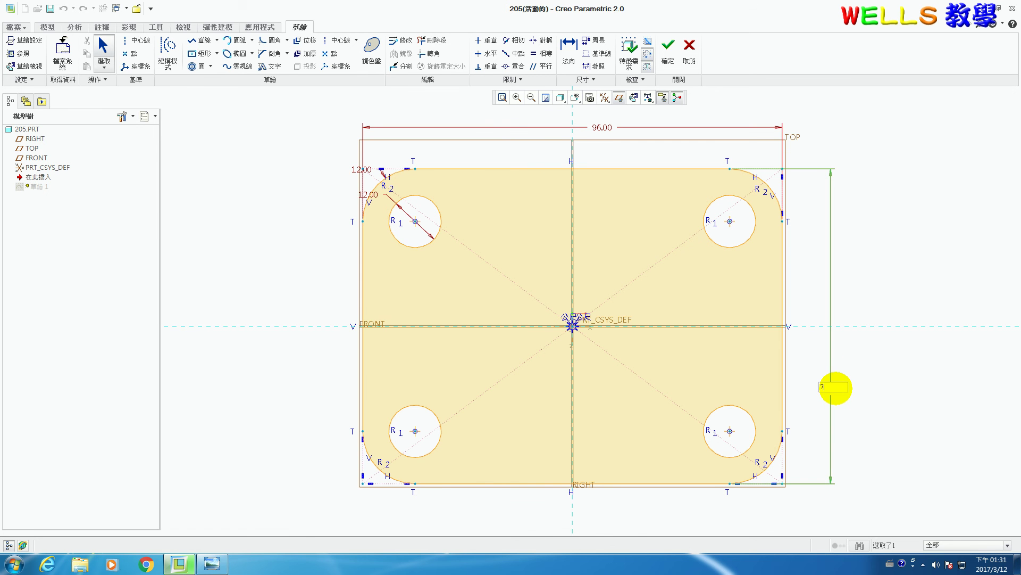
pyautogui.press('Return')
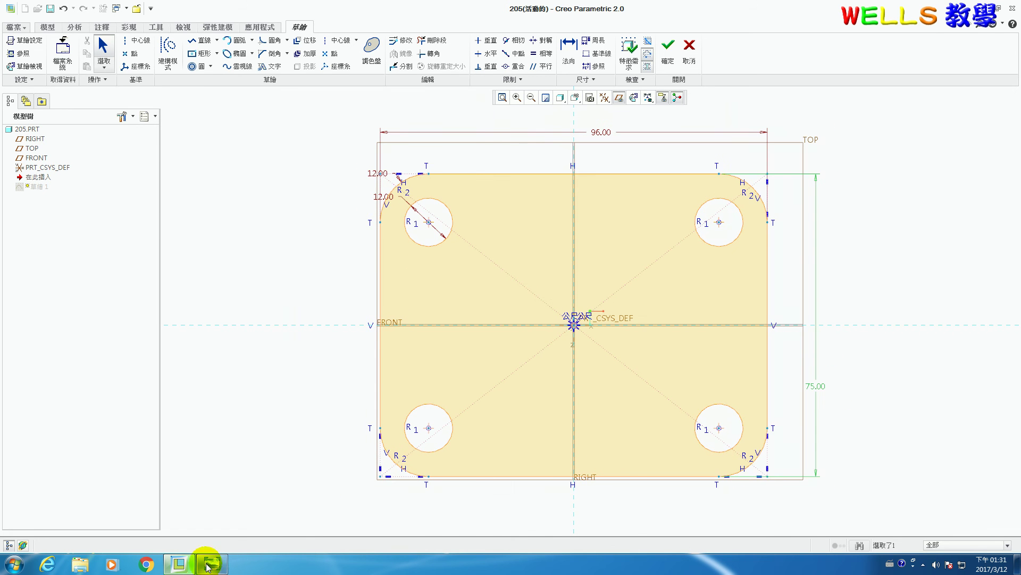
# Check dimension H1 on the reference drawing and set the base plate's overall width to 100 mm
pyautogui.click(209, 562)
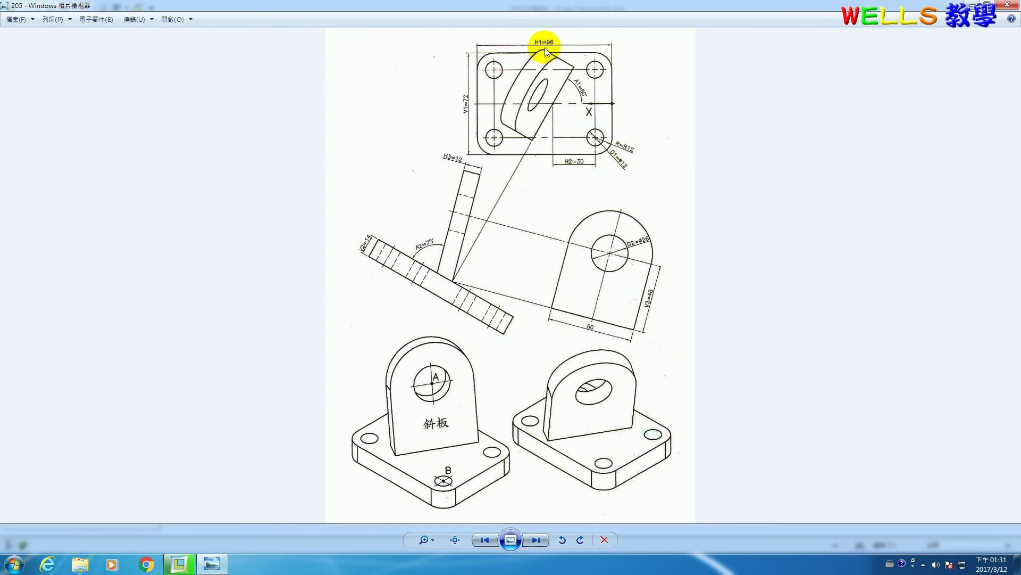
pyautogui.click(211, 564)
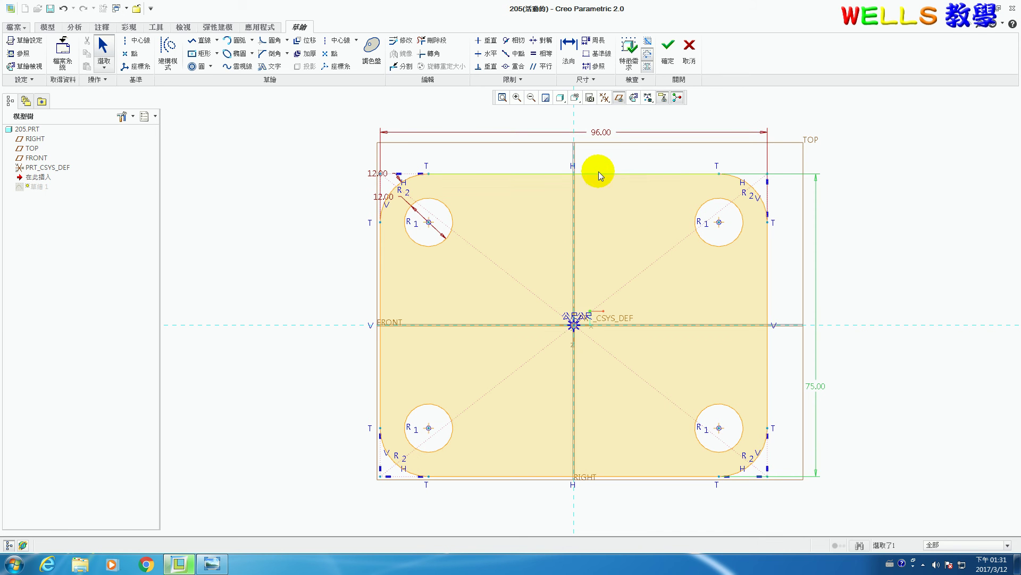
pyautogui.doubleClick(597, 131)
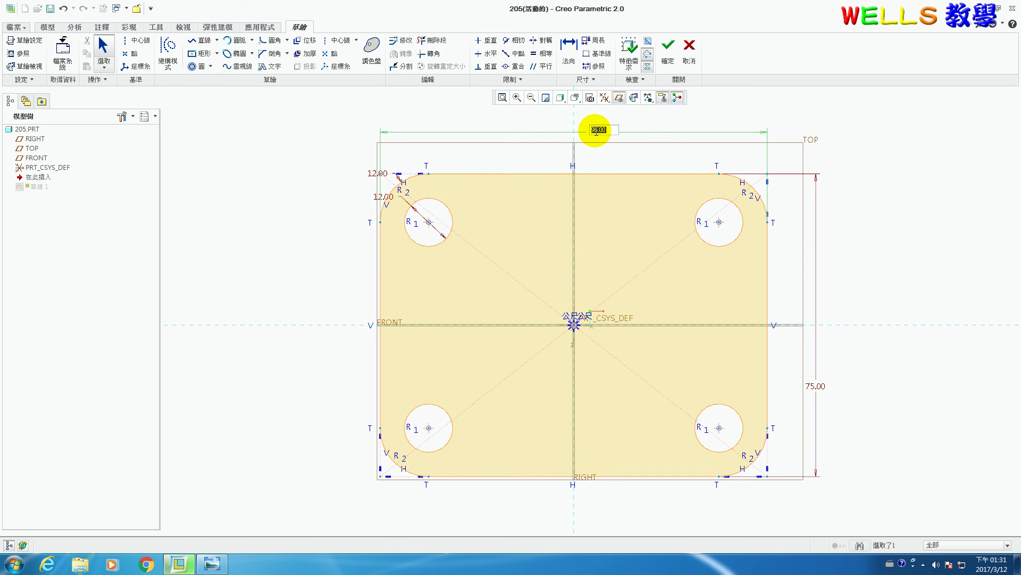
pyautogui.press('Return')
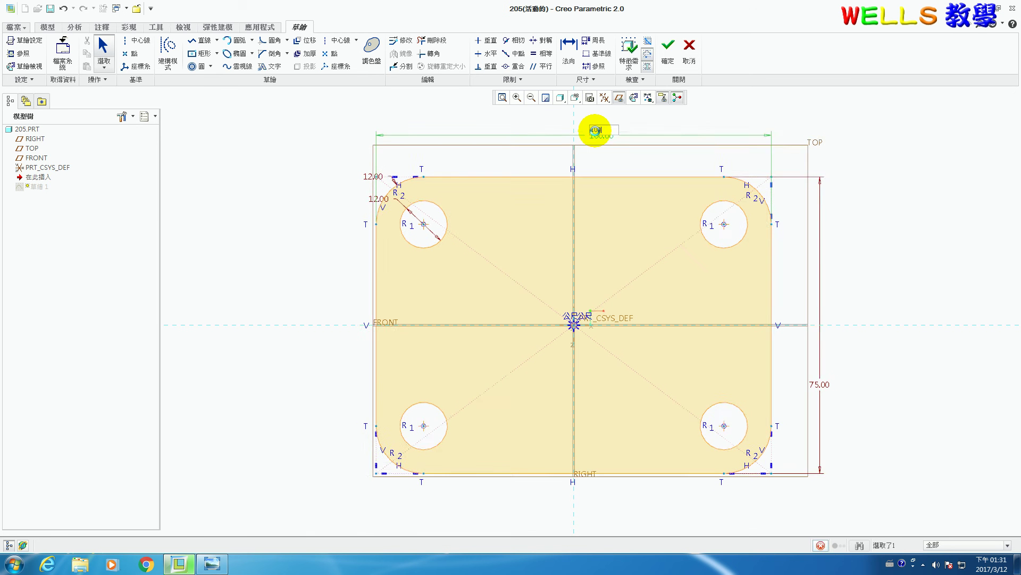
# Look up the corner radius R on the reference drawing and set the base plate's corner radius to 10 mm
pyautogui.click(215, 566)
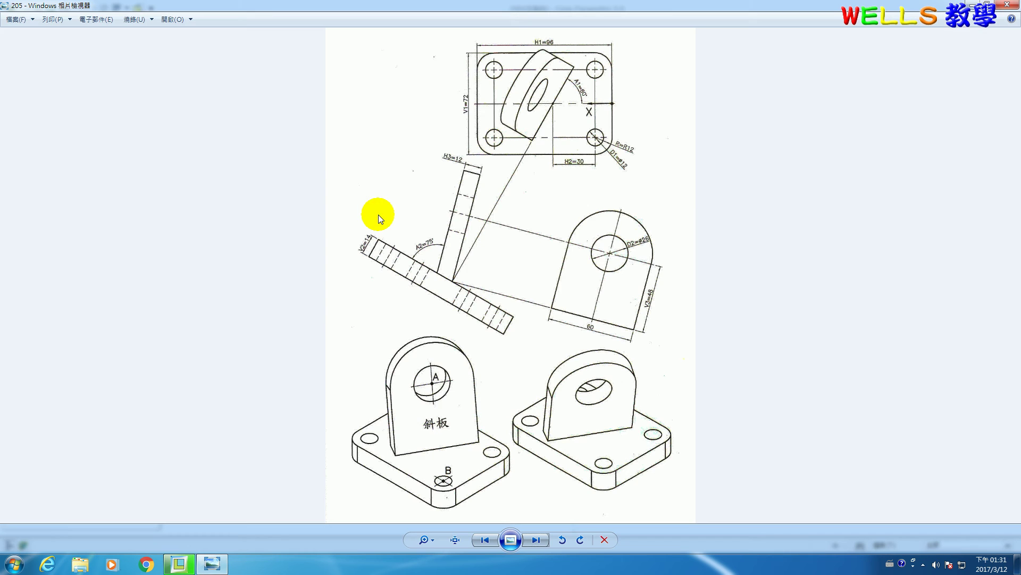
pyautogui.scroll(2, 659, 133)
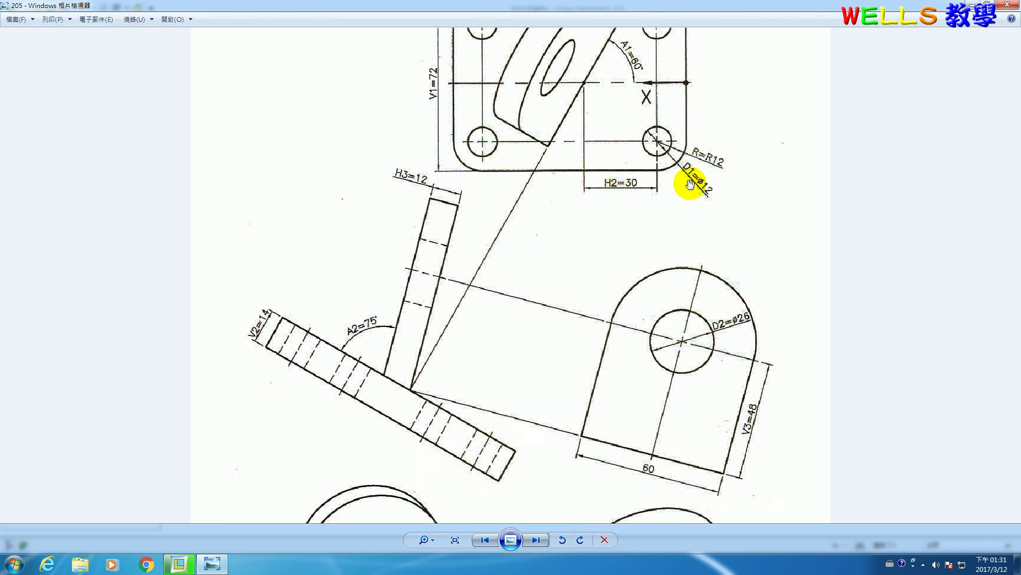
pyautogui.moveTo(676, 181); pyautogui.dragTo(586, 303)
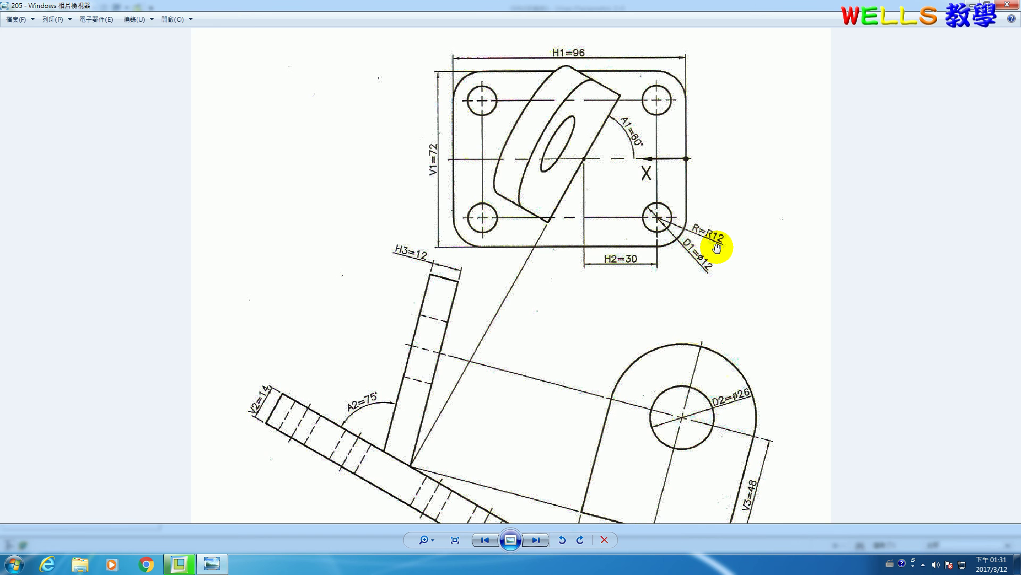
pyautogui.click(179, 564)
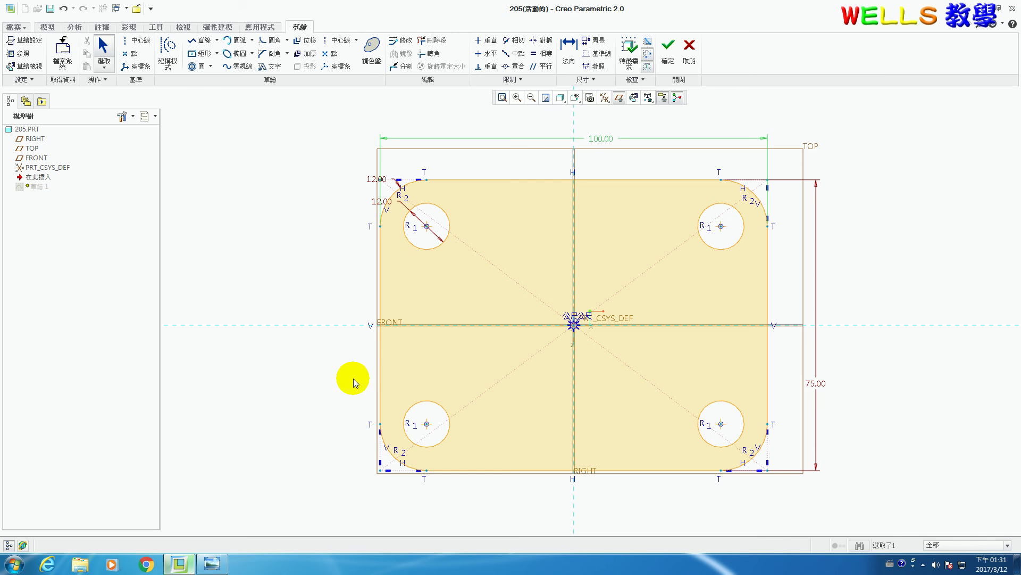
pyautogui.doubleClick(380, 182)
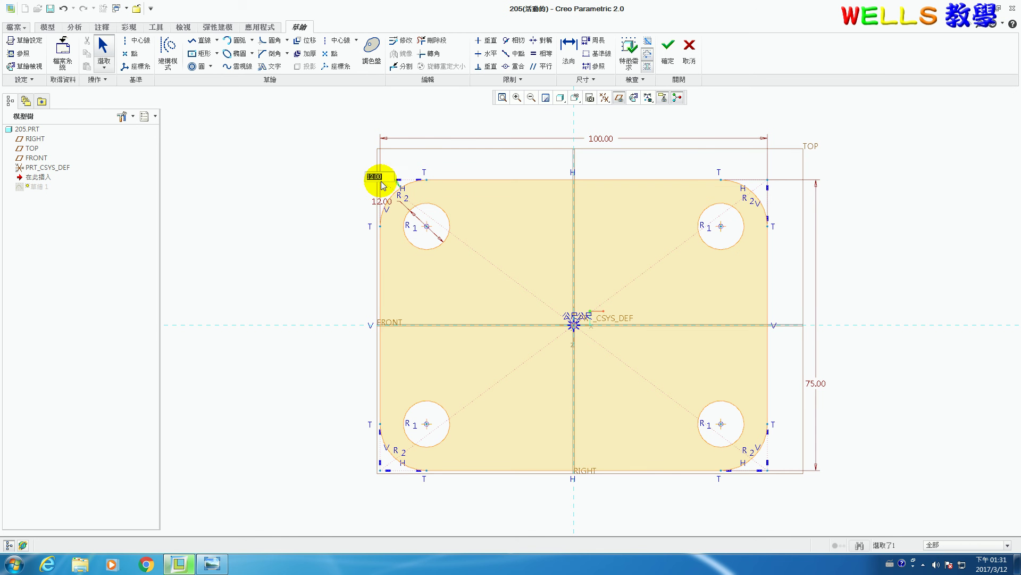
pyautogui.write('10')
pyautogui.press('Return')
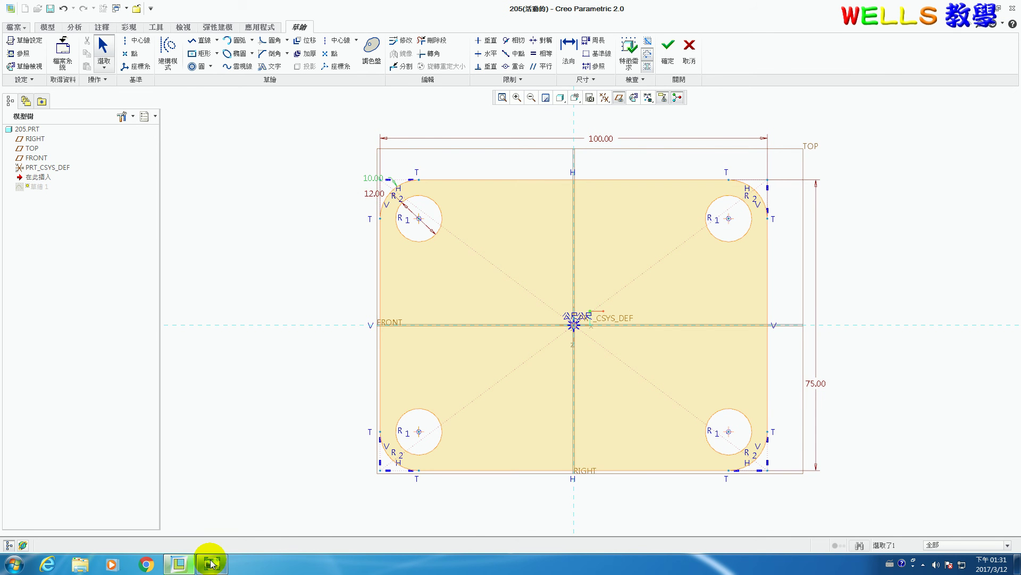
# Check dimension D1 on the reference drawing, reduce the corner holes' diameter and finish the base plate sketch
pyautogui.click(212, 564)
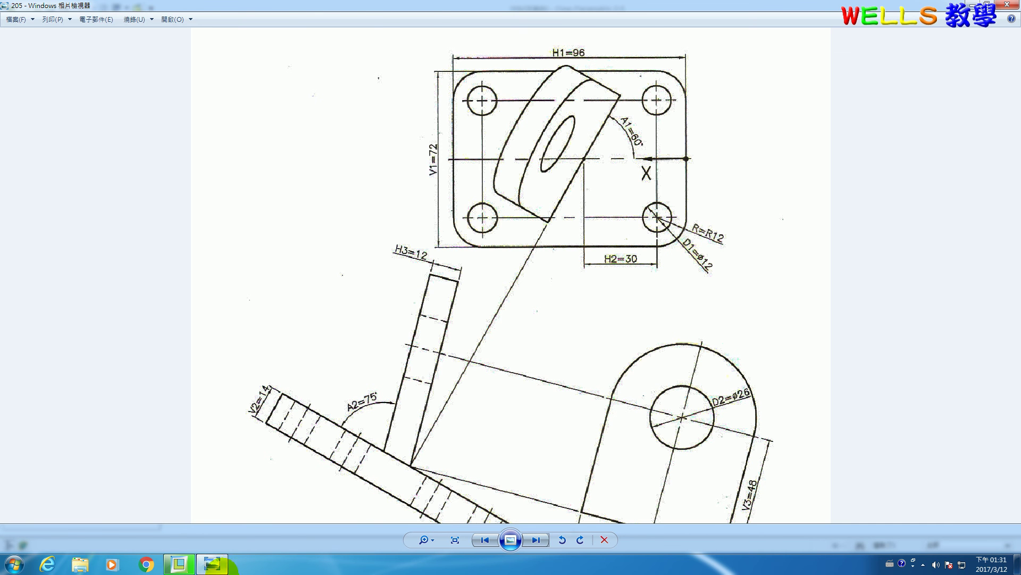
pyautogui.click(211, 564)
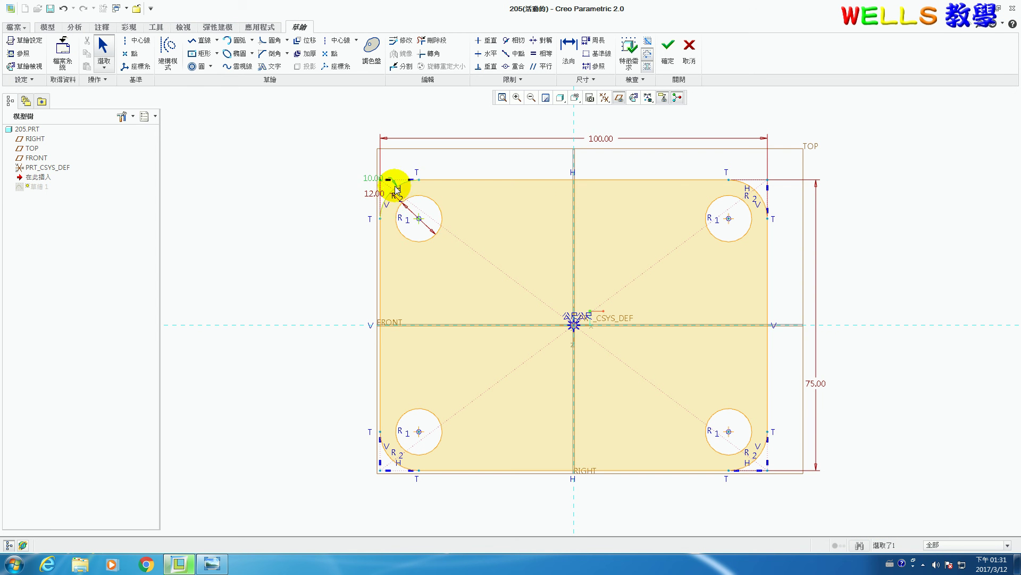
pyautogui.doubleClick(374, 193)
pyautogui.press('Return')
pyautogui.click(667, 54)
# Redefine the base plate's extrusion with a thickness of 15 mm, checking dimension V2 on the drawing, and restore the default view
pyautogui.rightClick(32, 186)
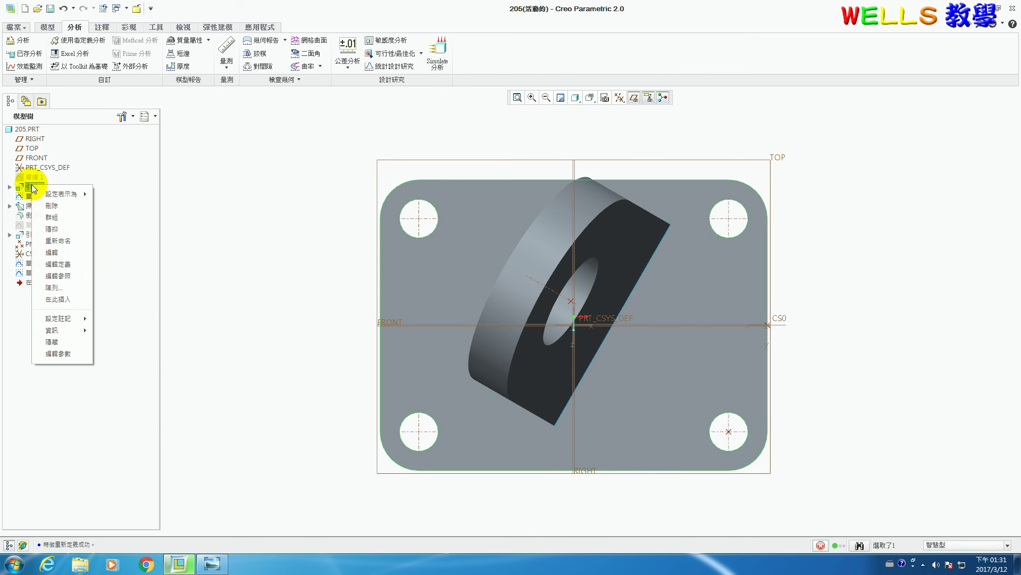
pyautogui.click(57, 264)
pyautogui.click(212, 563)
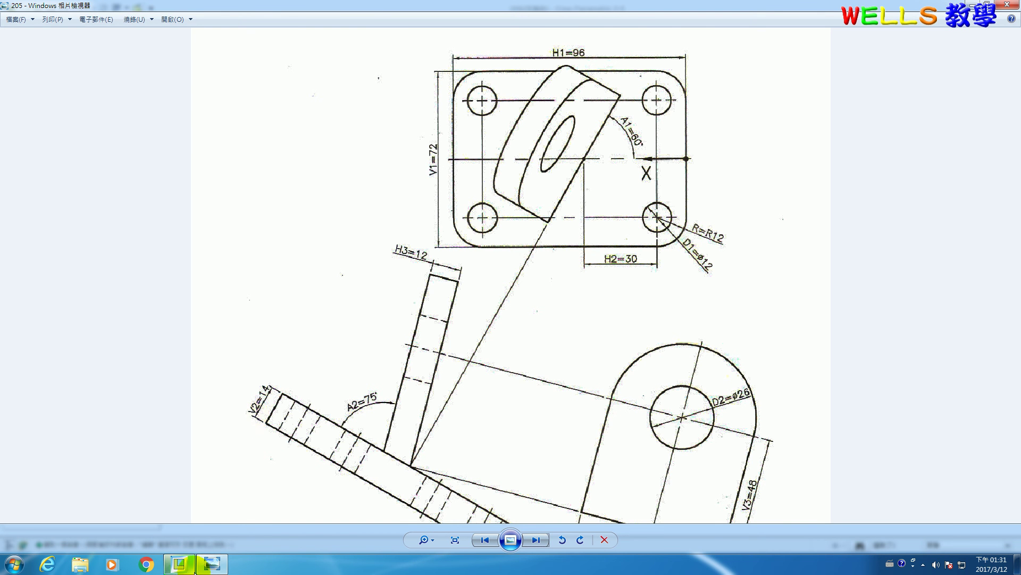
pyautogui.click(179, 563)
pyautogui.doubleClick(81, 53)
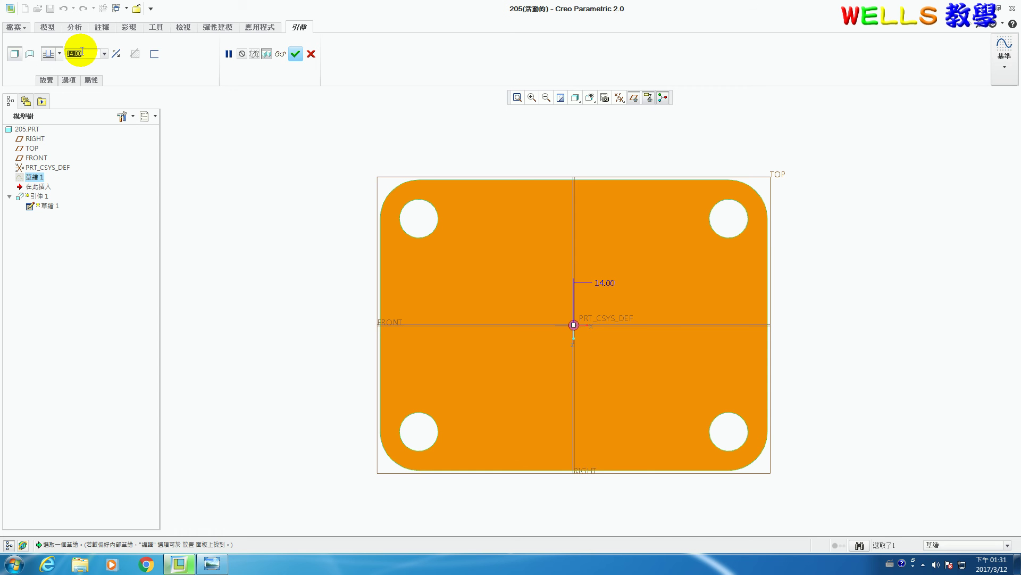
pyautogui.write('15')
pyautogui.press('Return')
pyautogui.click(296, 54)
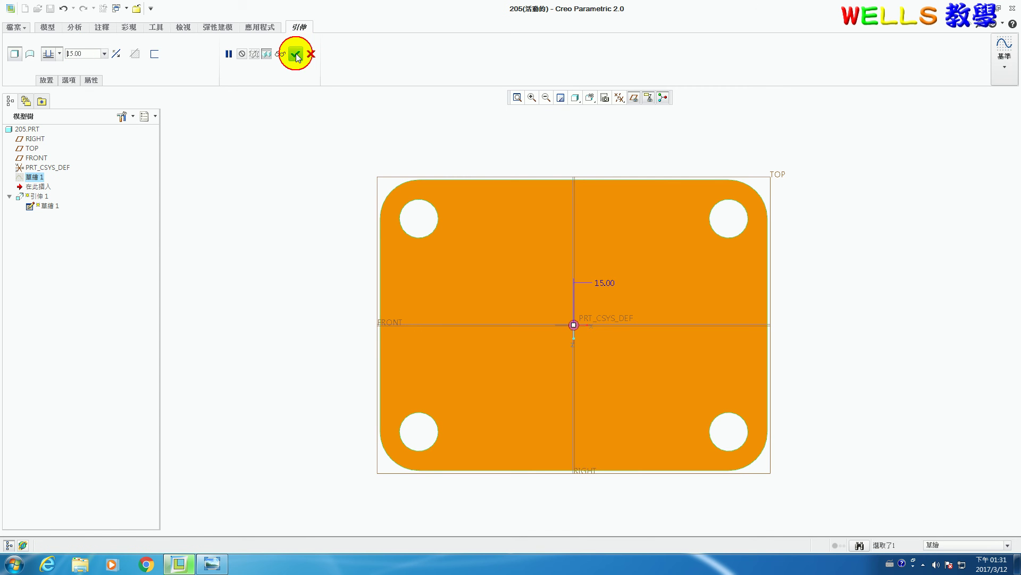
pyautogui.hotkey('ctrl', 'd')
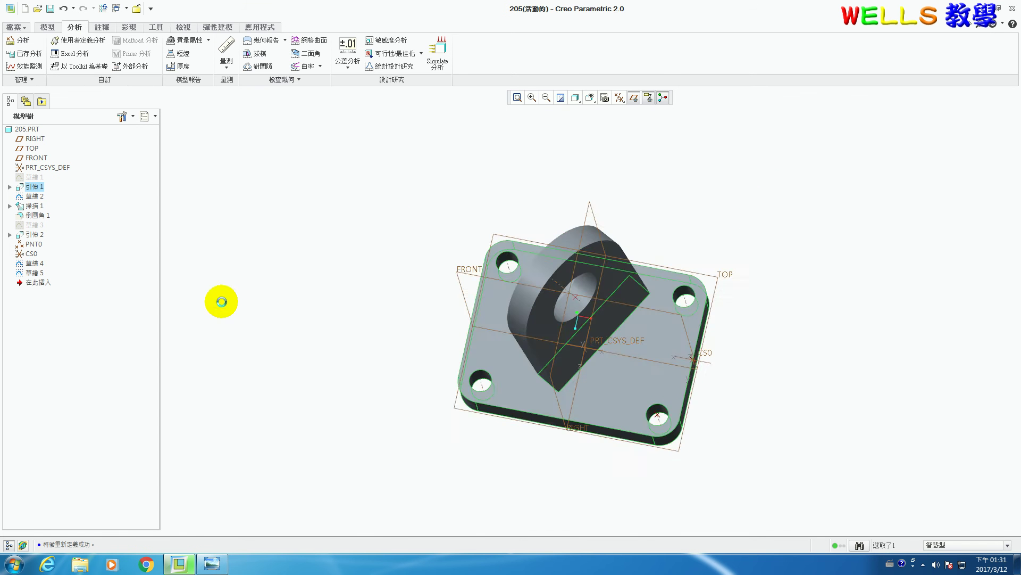
# Reopen the lug's base line sketch for editing, check angle A1 on the drawing and set the line's angle to 55 degrees
pyautogui.click(212, 563)
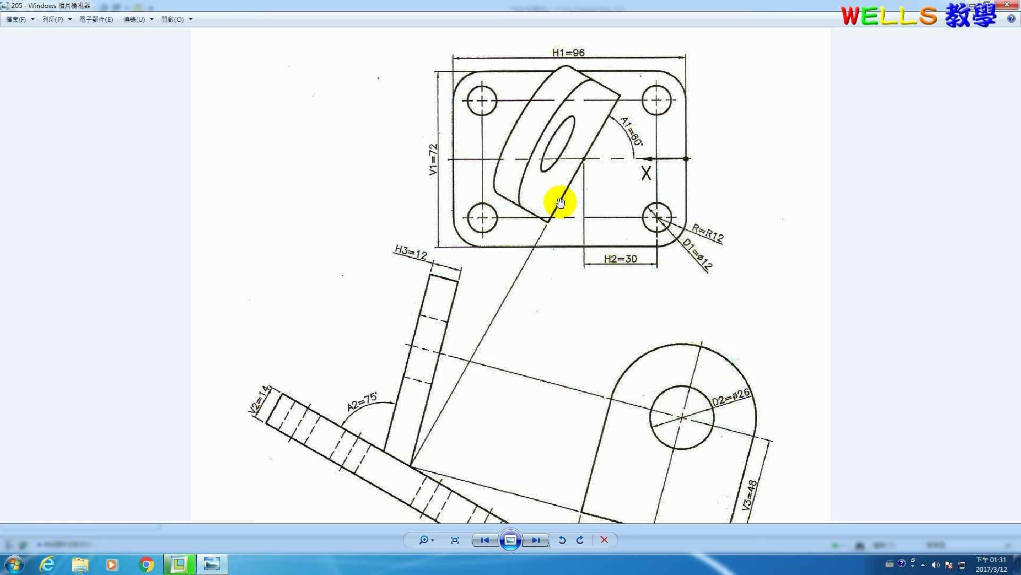
pyautogui.click(181, 562)
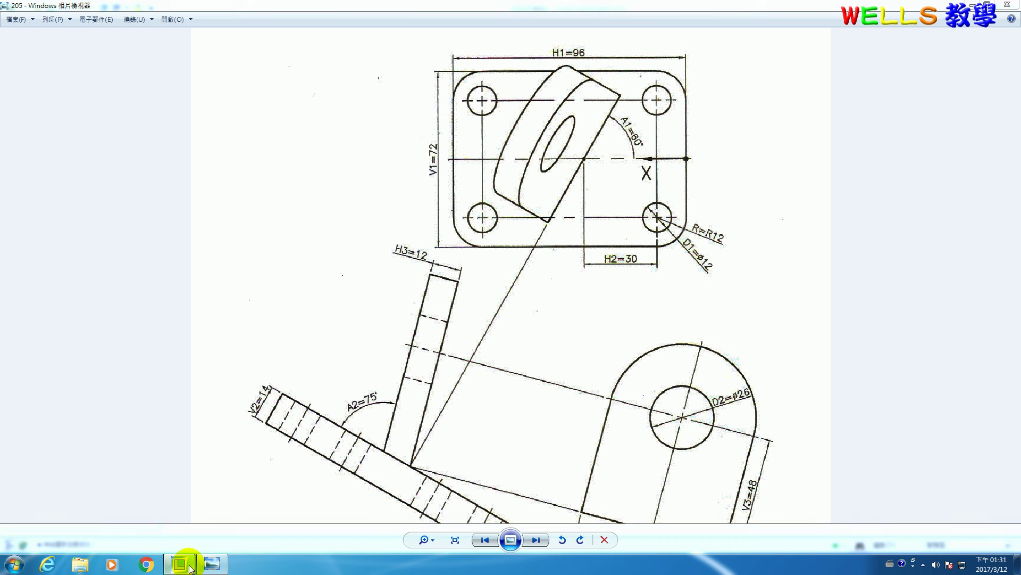
pyautogui.rightClick(40, 196)
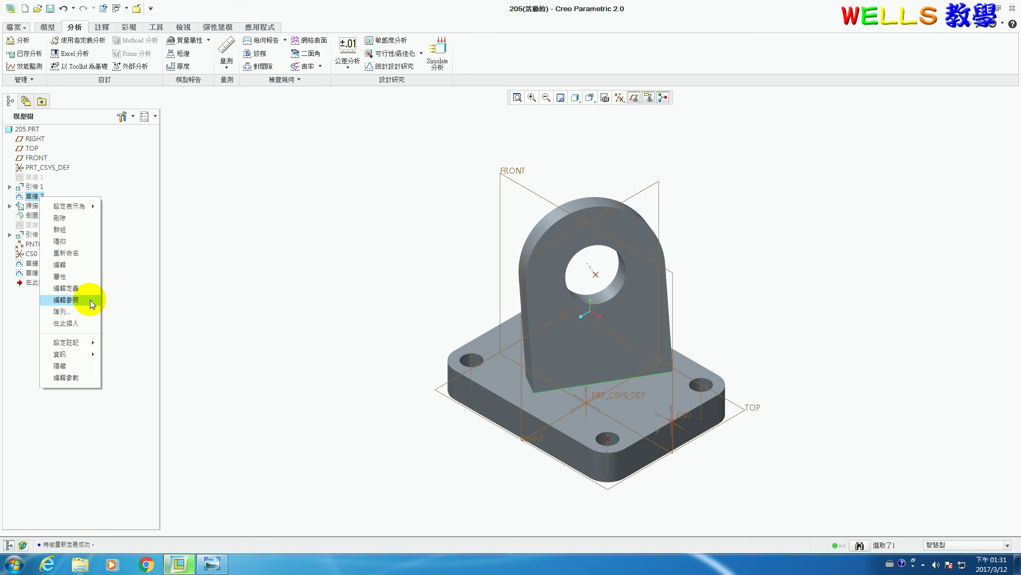
pyautogui.click(85, 288)
pyautogui.hotkey('alt', 'Tab')
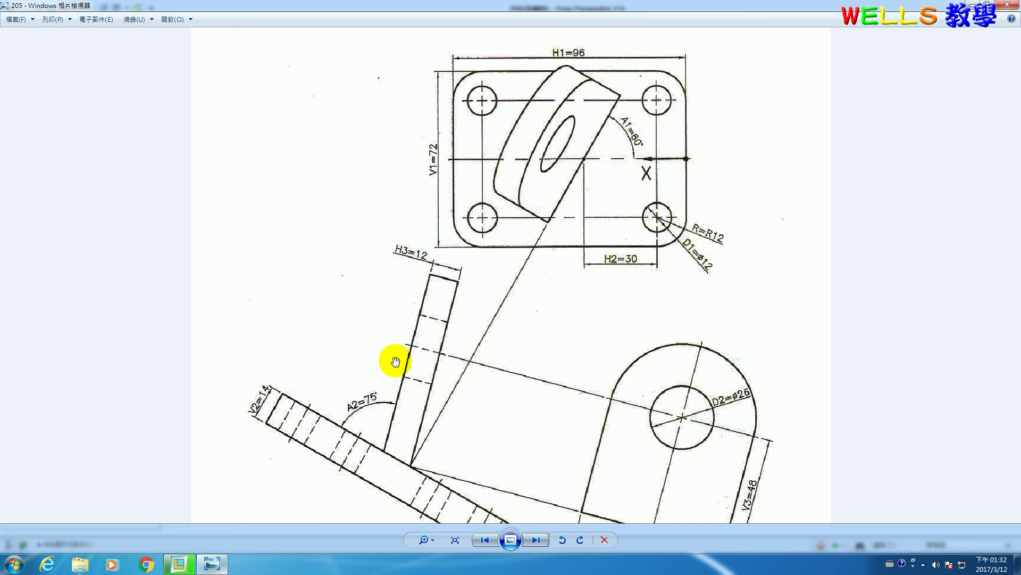
pyautogui.click(181, 561)
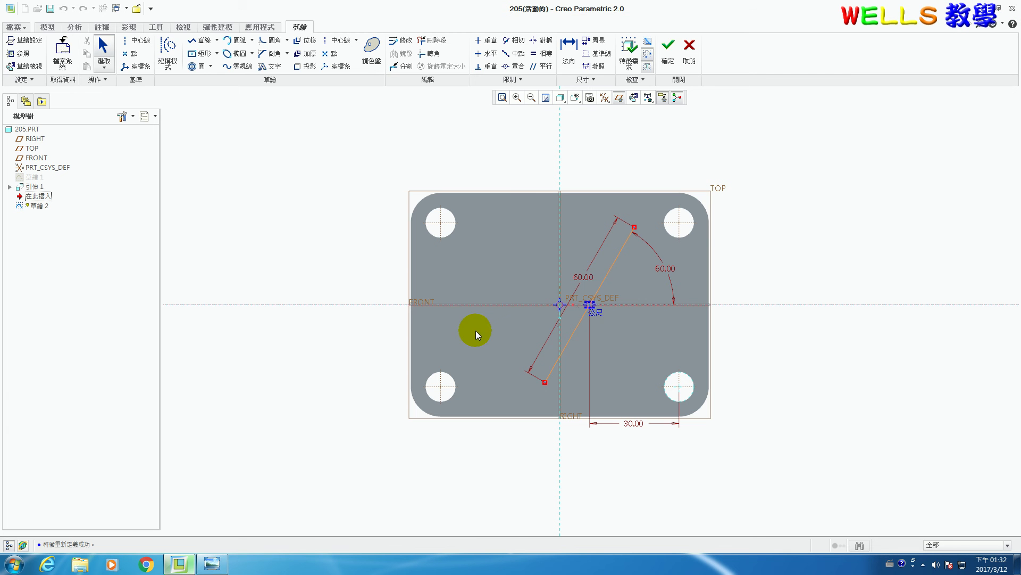
pyautogui.doubleClick(672, 268)
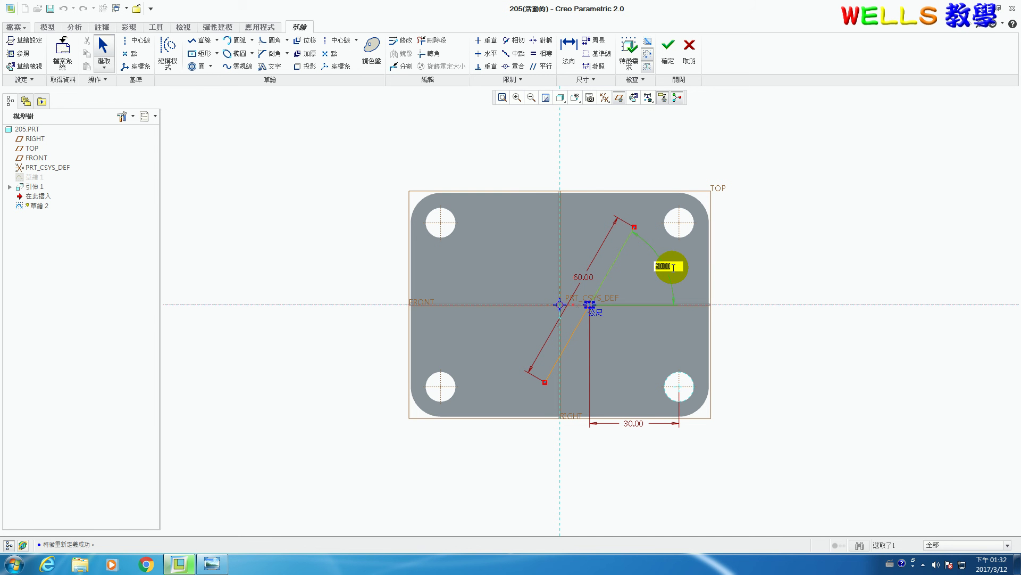
pyautogui.write('55')
pyautogui.press('Return')
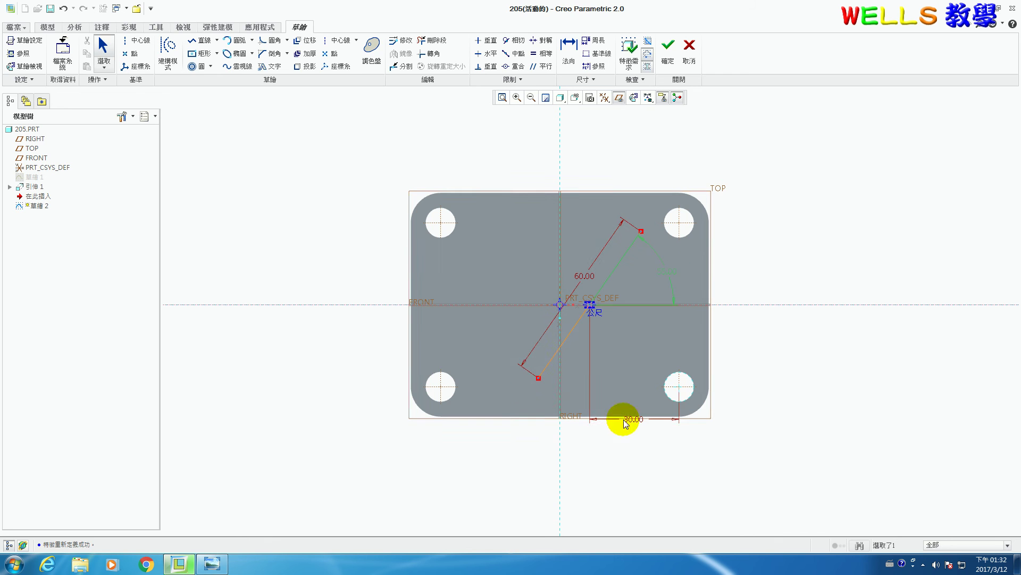
# Check dimension H2 on the reference drawing, set the lug base line's distance from the corner hole to 28 mm and finish the sketch
pyautogui.click(215, 563)
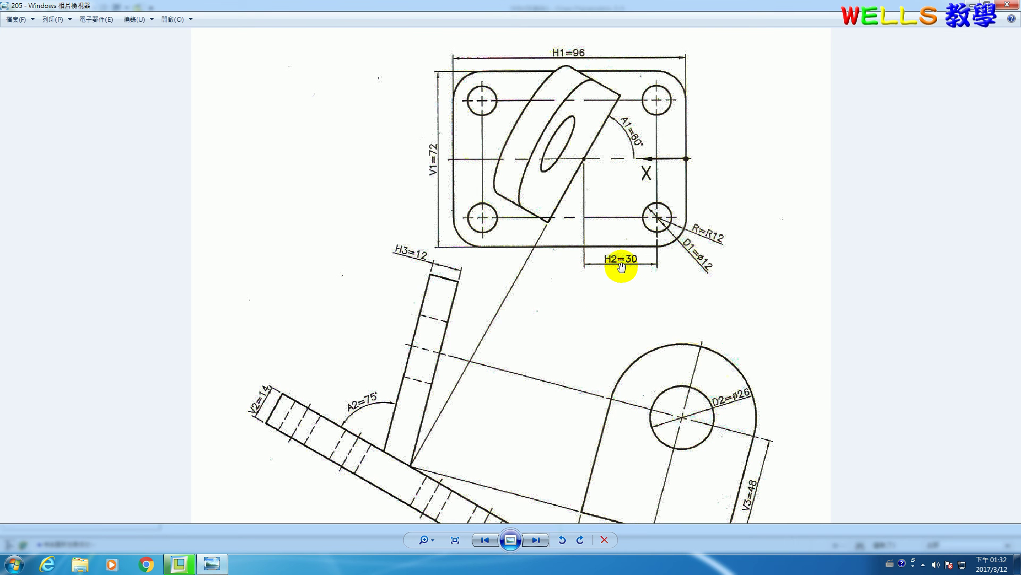
pyautogui.click(181, 565)
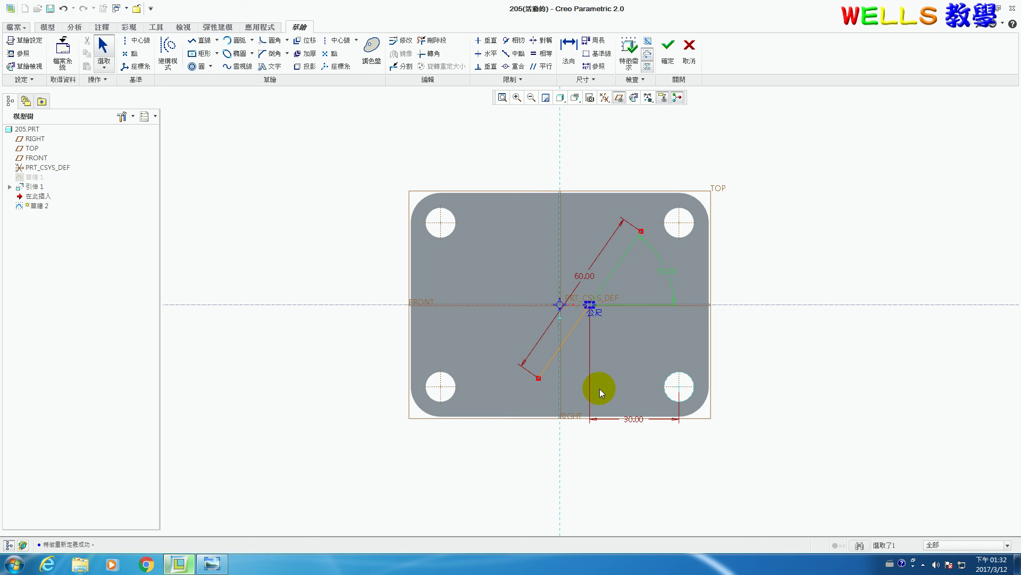
pyautogui.doubleClick(635, 419)
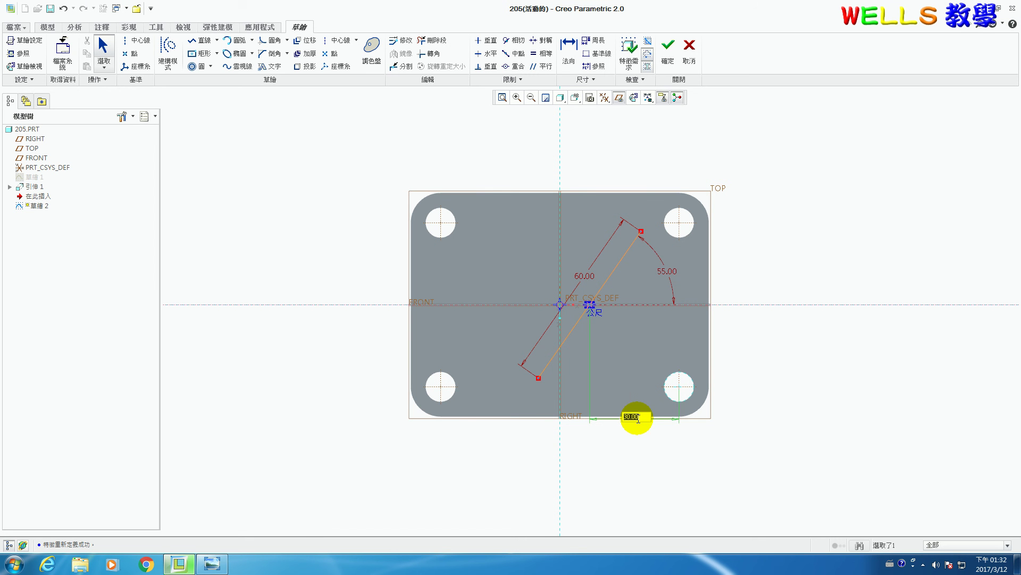
pyautogui.write('28')
pyautogui.press('Return')
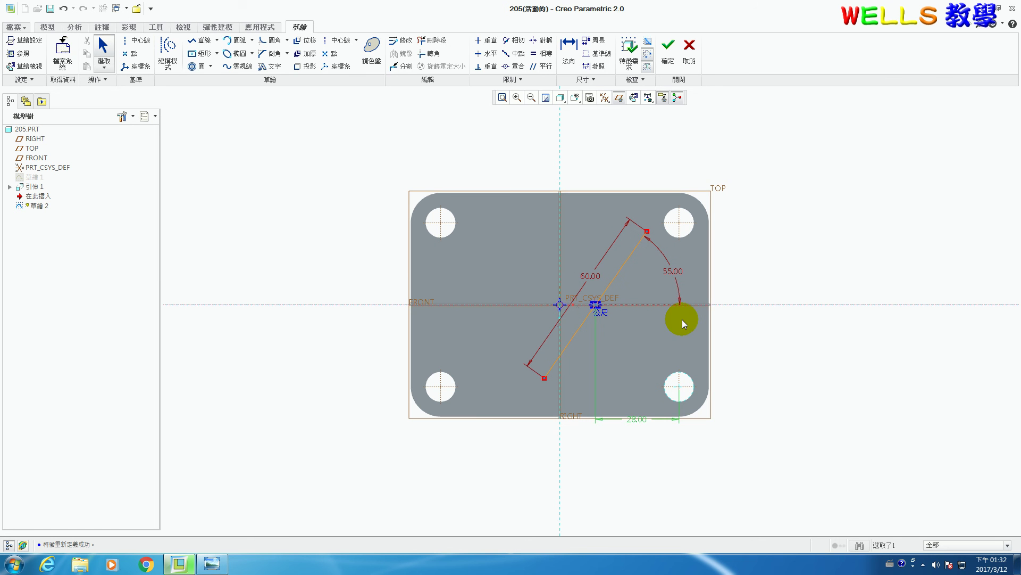
pyautogui.click(669, 46)
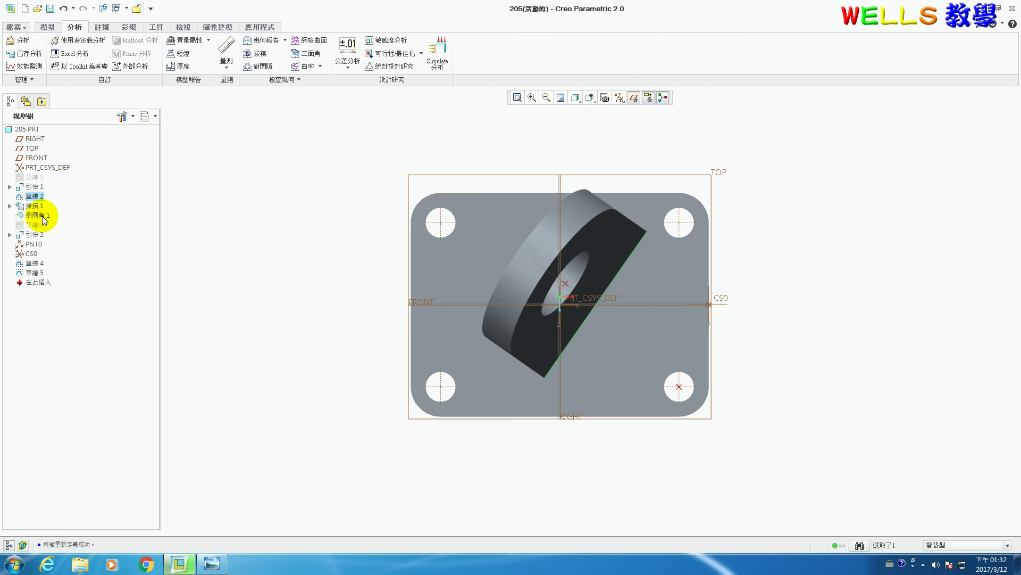
# Open the lug sweep's section sketch for editing, check dimension H3 on the drawing and set the lug's thickness to 15 mm
pyautogui.click(36, 206)
pyautogui.rightClick(36, 205)
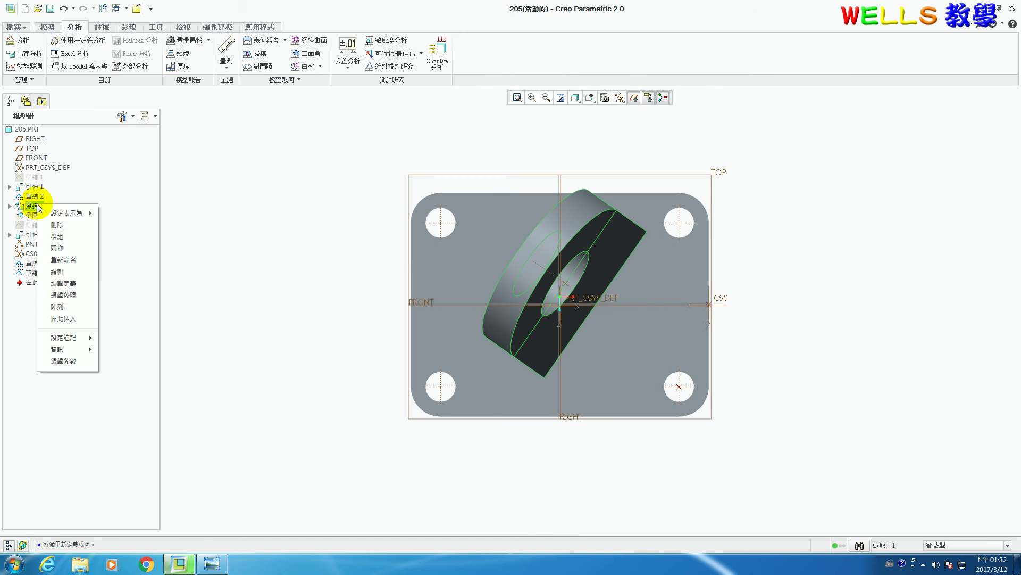
pyautogui.click(71, 286)
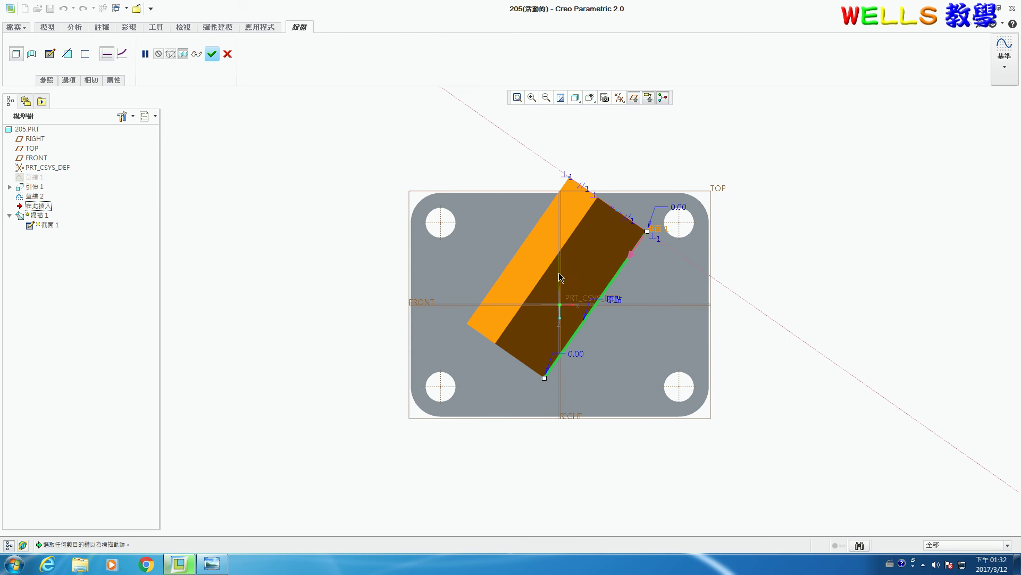
pyautogui.click(50, 53)
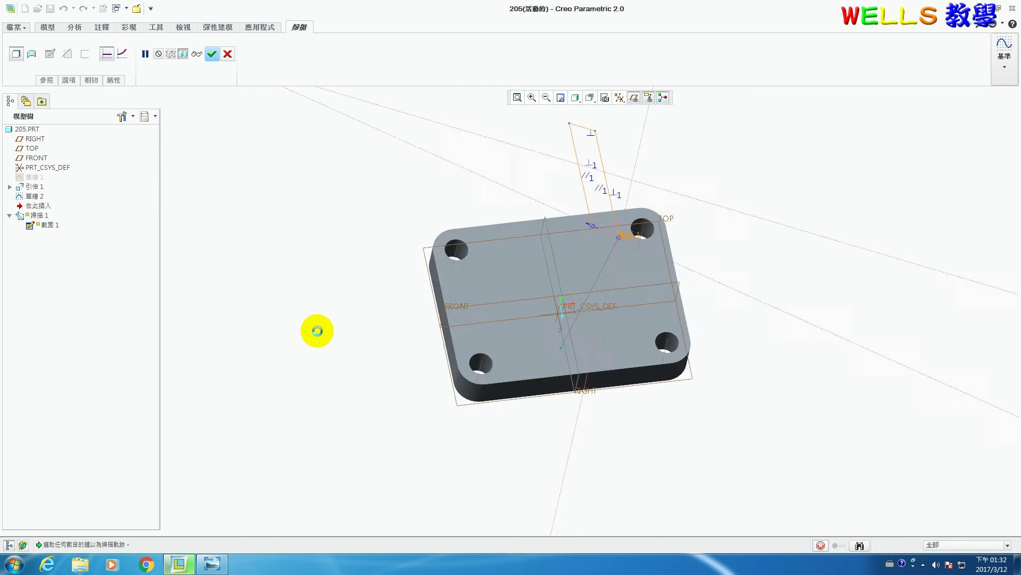
pyautogui.click(212, 565)
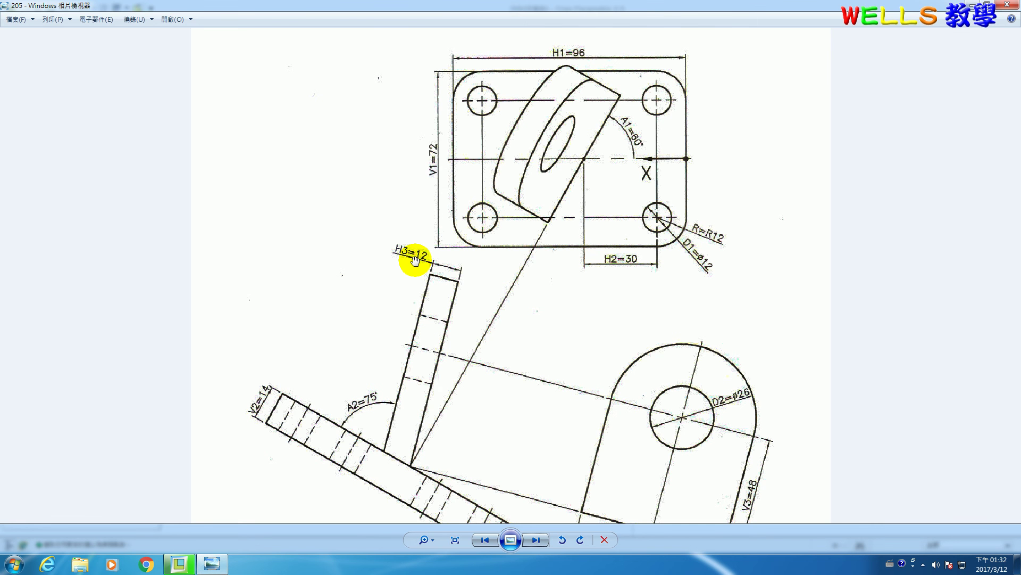
pyautogui.click(180, 562)
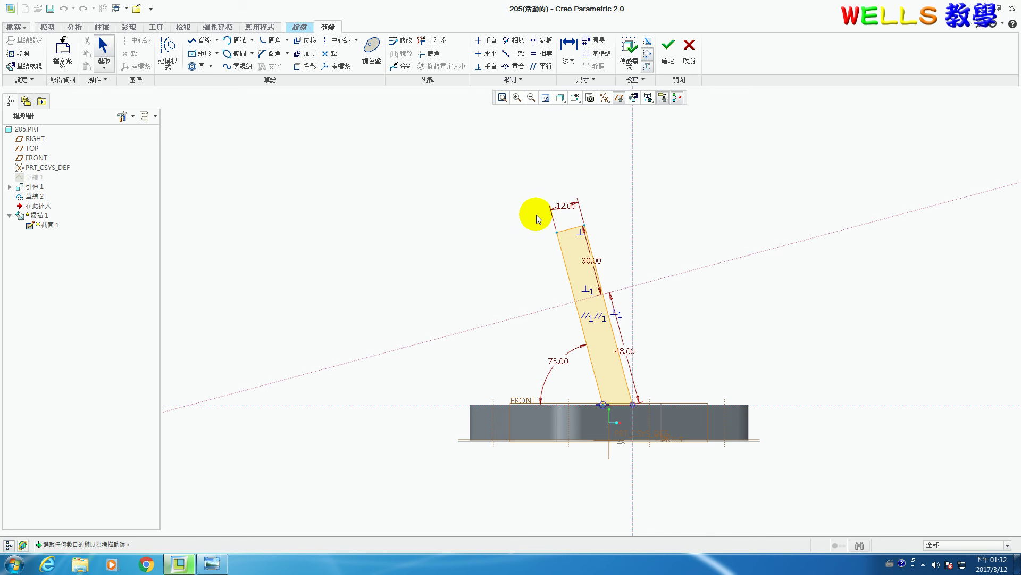
pyautogui.doubleClick(570, 207)
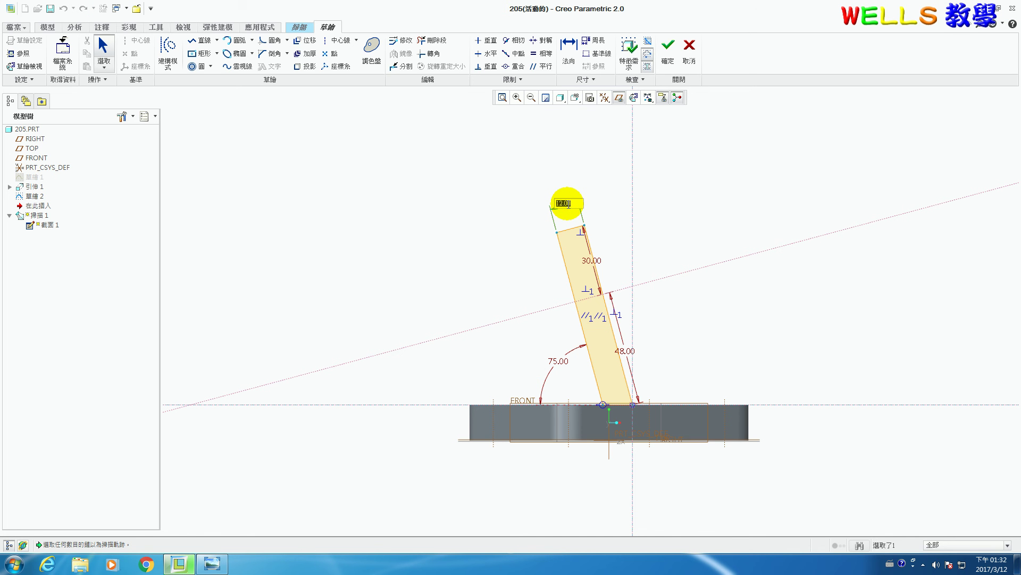
pyautogui.write('12')
pyautogui.press('Return')
# Check angle A2 on the reference drawing and set the lug section's tilt angle to 70 degrees
pyautogui.click(212, 563)
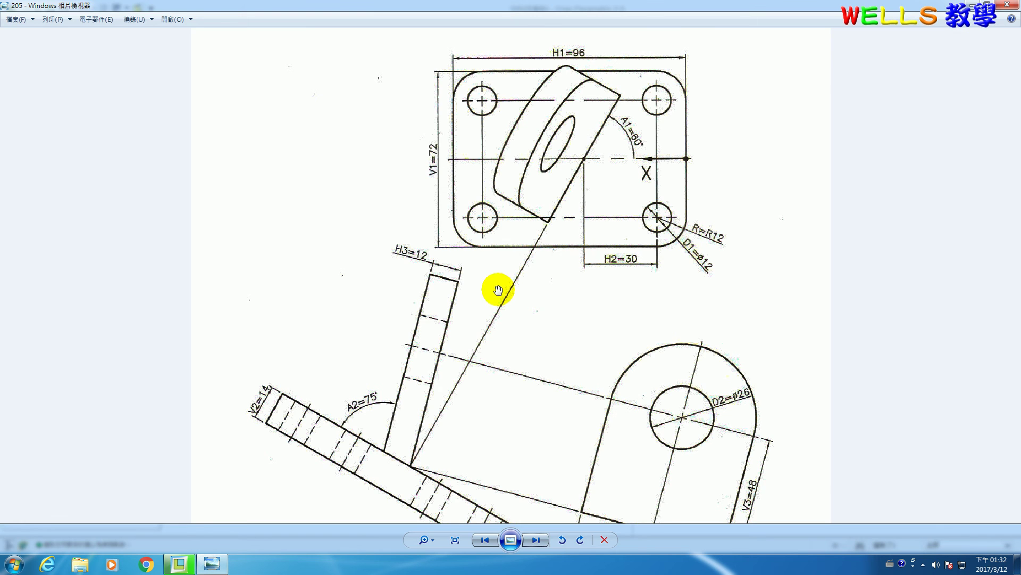
pyautogui.click(179, 563)
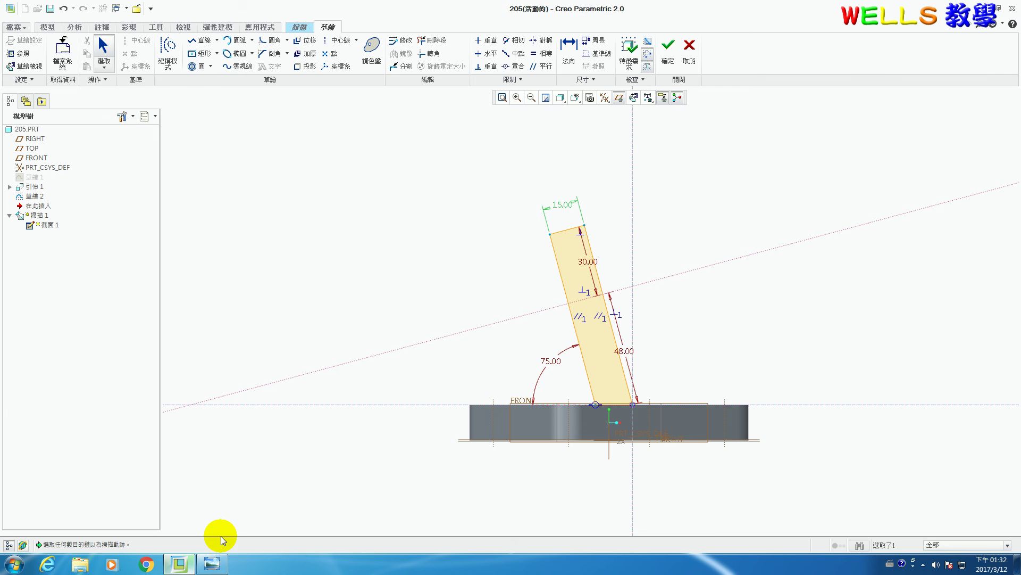
pyautogui.doubleClick(550, 360)
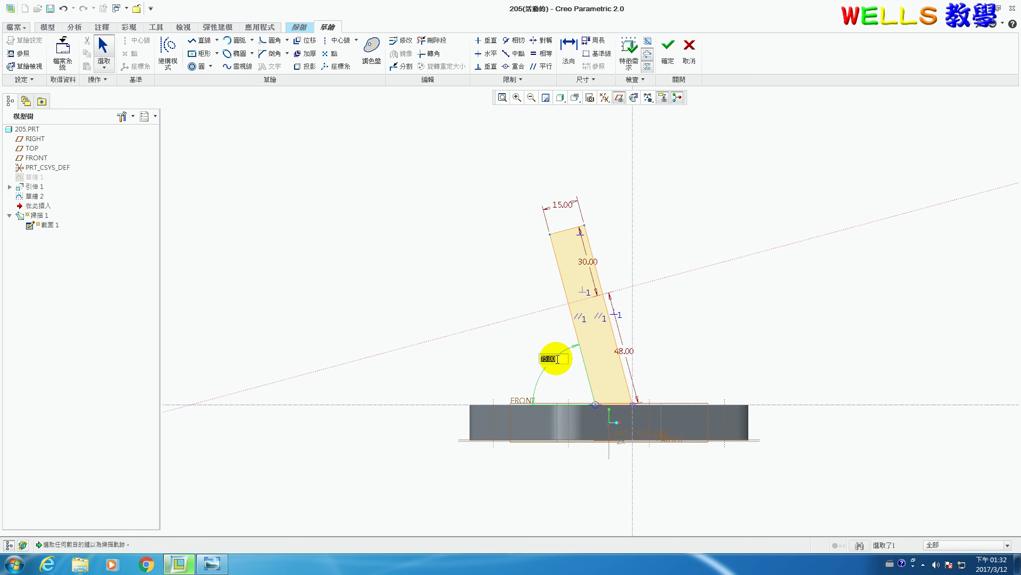
pyautogui.press('Return')
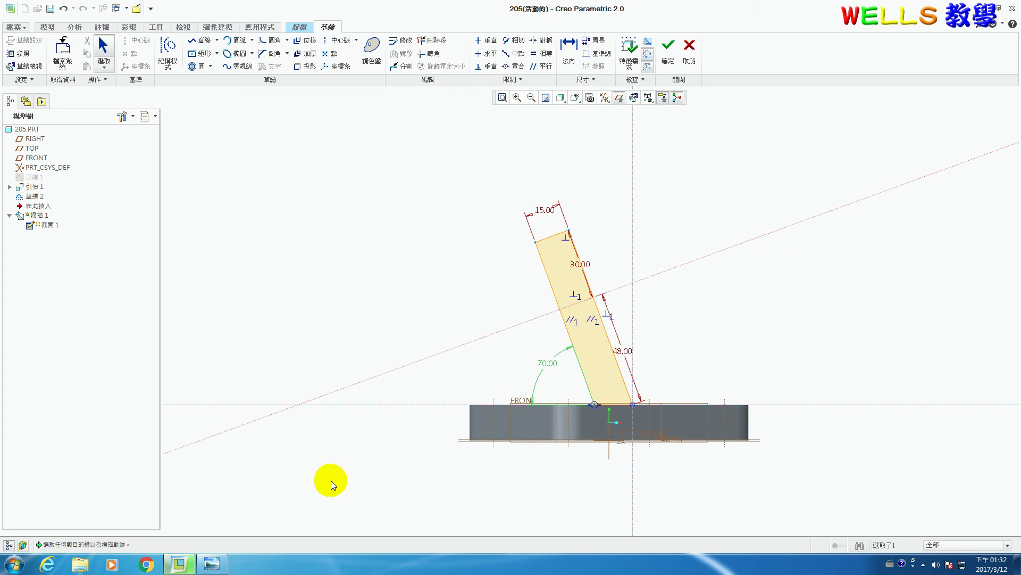
# Check dimension V3 on the drawing, set the lug's hole-centre height to 50 mm, and finish the section and the sweep
pyautogui.click(212, 564)
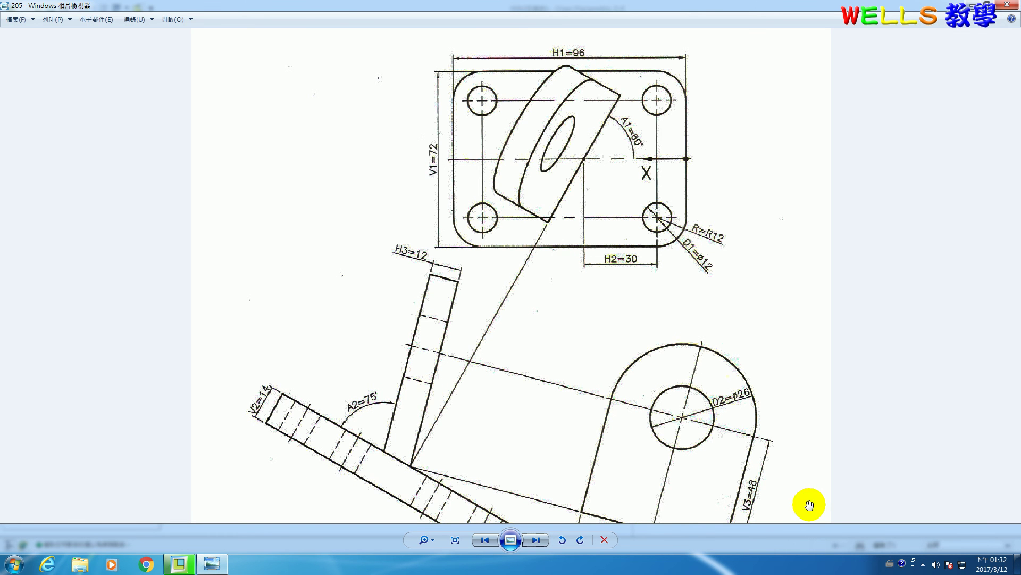
pyautogui.click(179, 564)
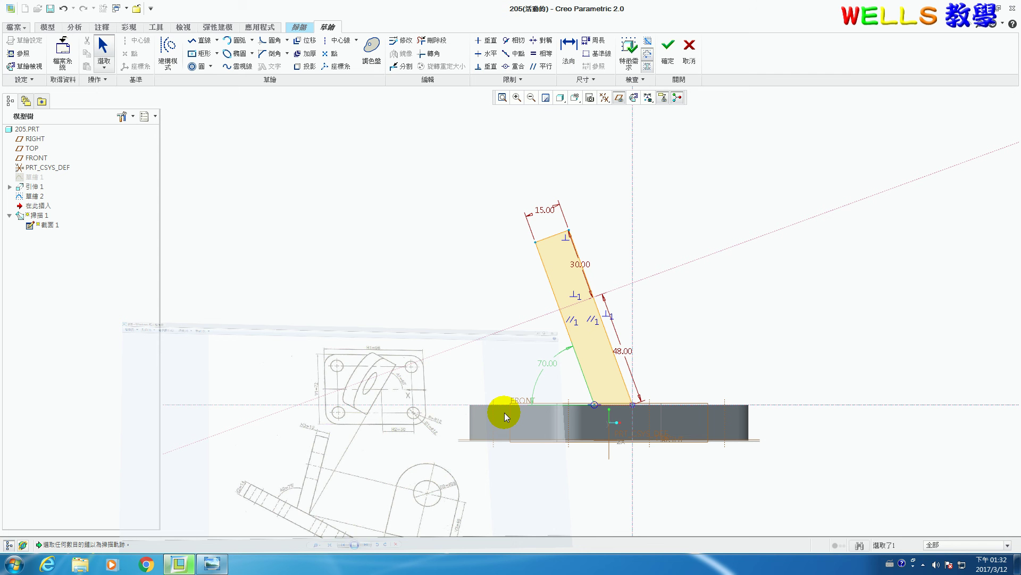
pyautogui.doubleClick(622, 352)
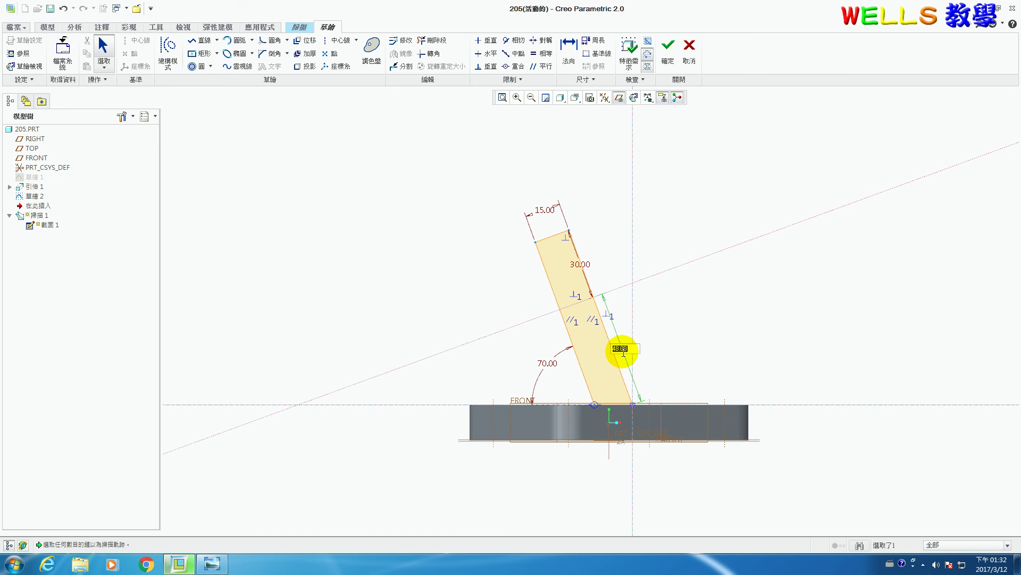
pyautogui.write('50')
pyautogui.press('Return')
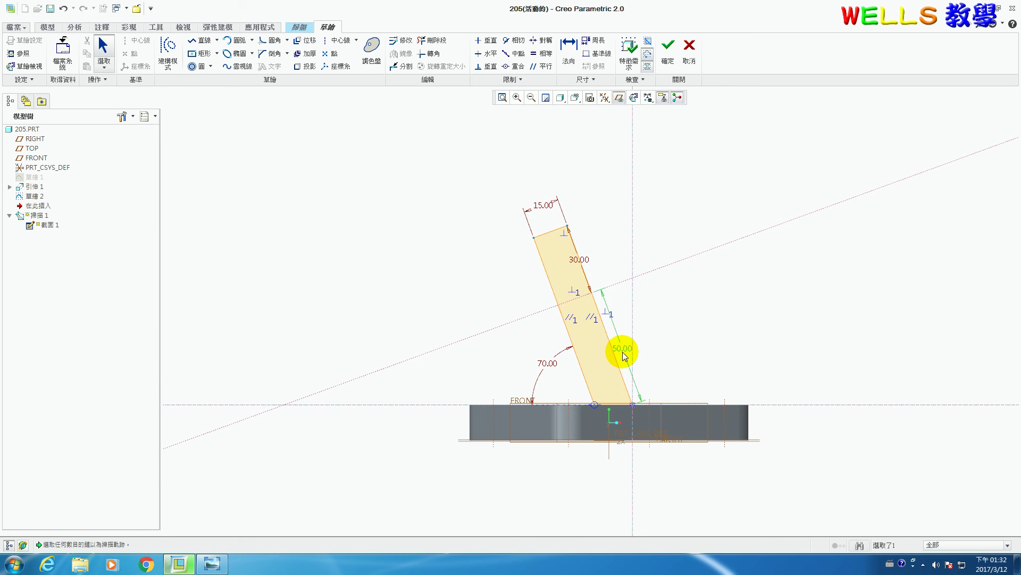
pyautogui.click(665, 50)
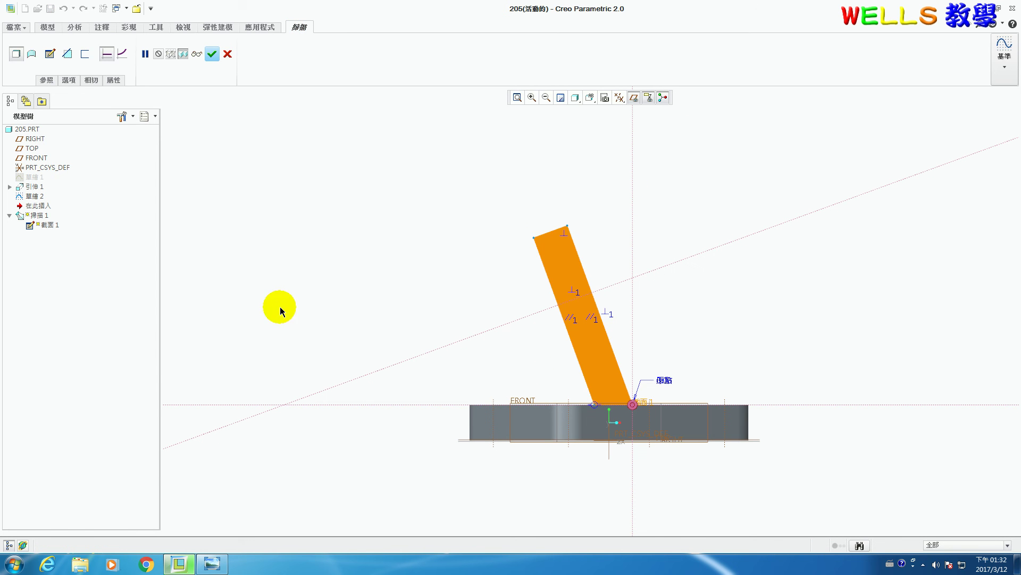
pyautogui.click(212, 54)
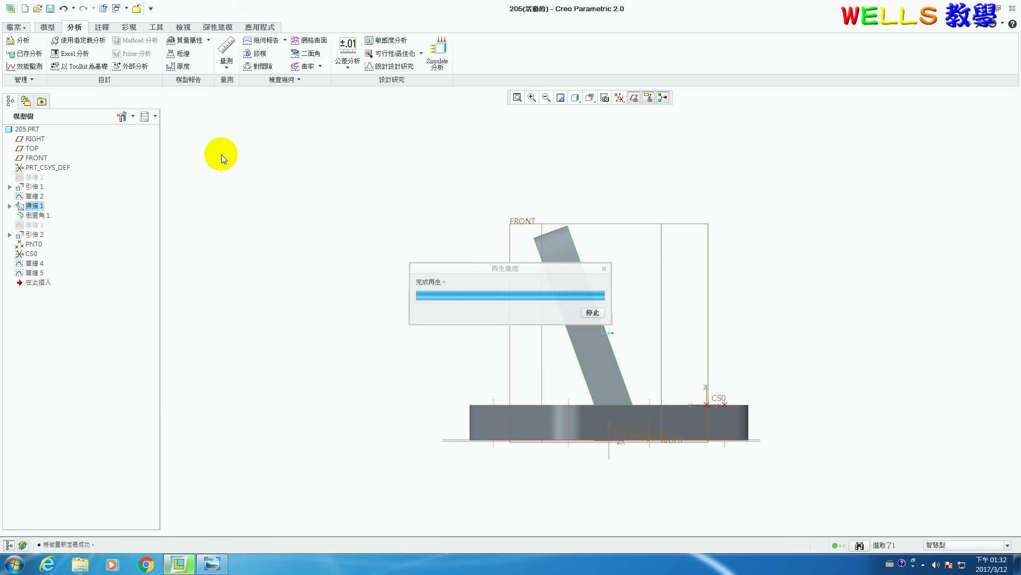
# Review the definition of the round at the lug's upper end and accept it as it is
pyautogui.rightClick(38, 215)
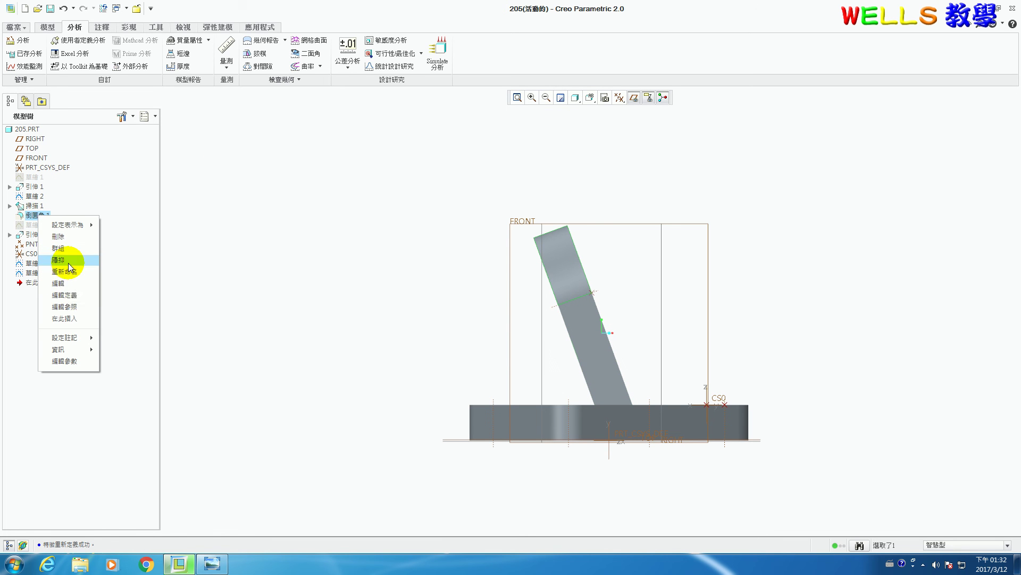
pyautogui.click(78, 295)
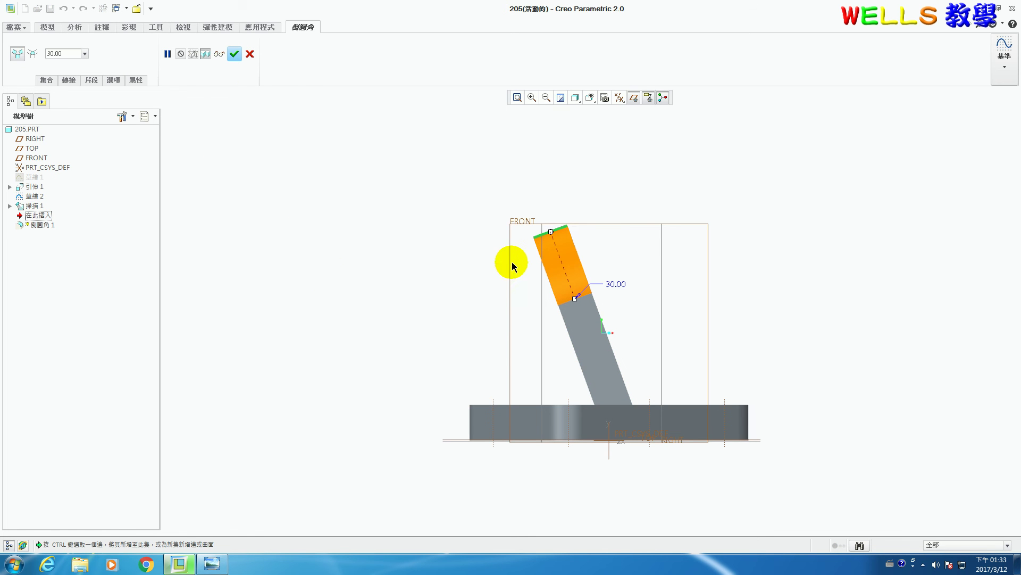
pyautogui.click(234, 54)
# Edit the lug hole's sketch, check diameter D2 on the reference drawing, set the circle's diameter to 25 mm and finish the sketch
pyautogui.rightClick(34, 226)
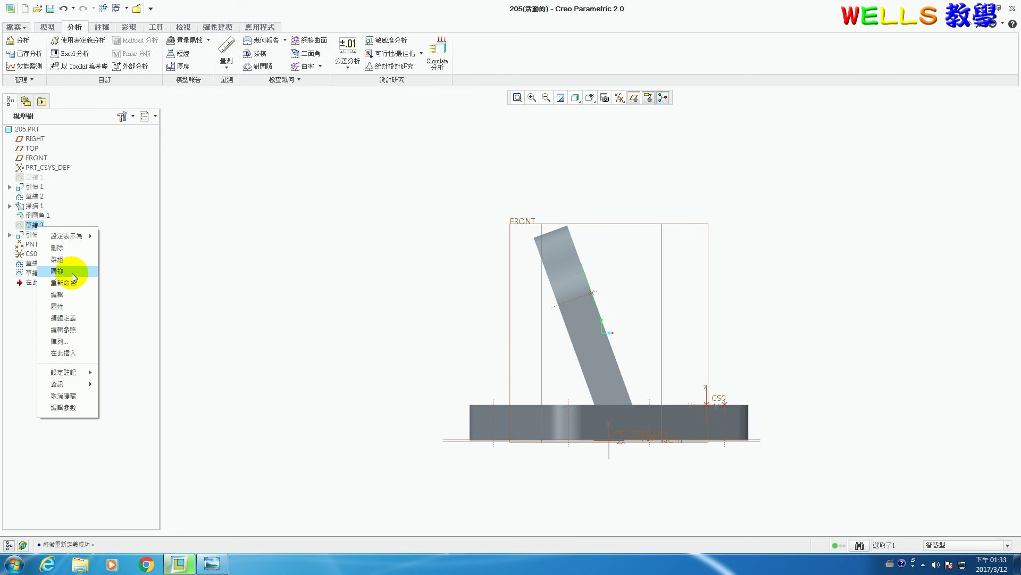
pyautogui.click(73, 318)
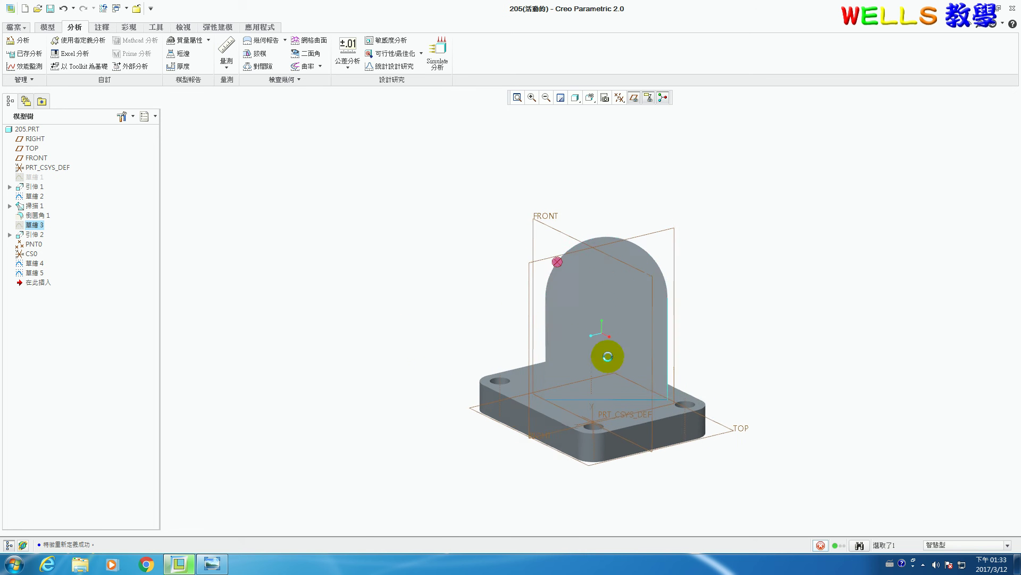
pyautogui.click(213, 563)
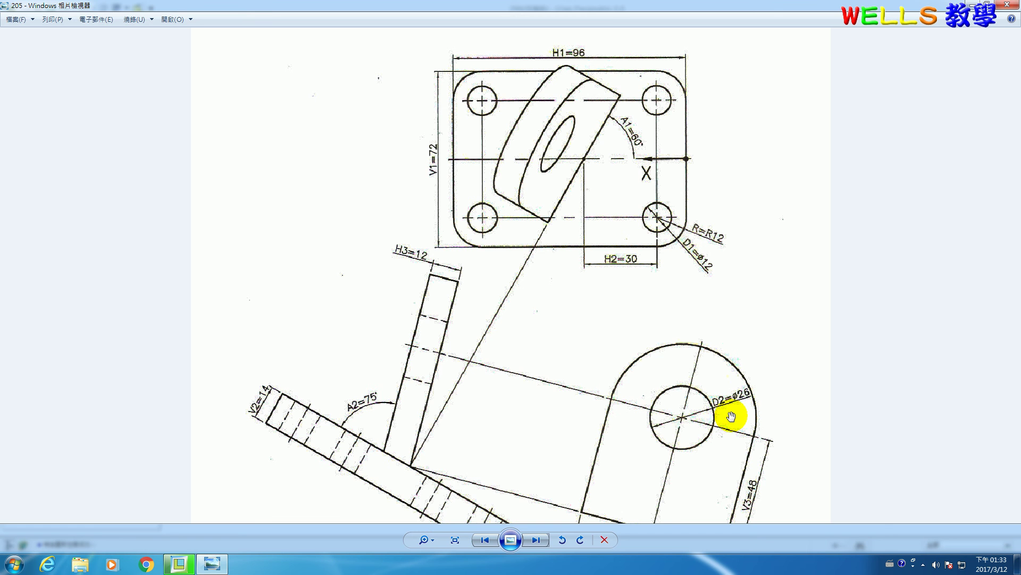
pyautogui.click(179, 563)
pyautogui.doubleClick(540, 281)
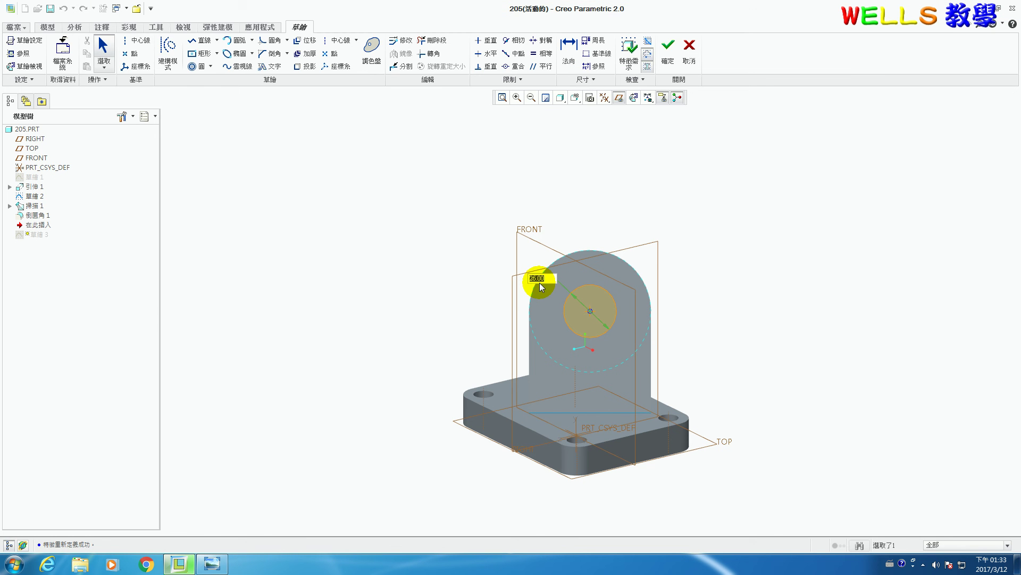
pyautogui.write('25')
pyautogui.press('Return')
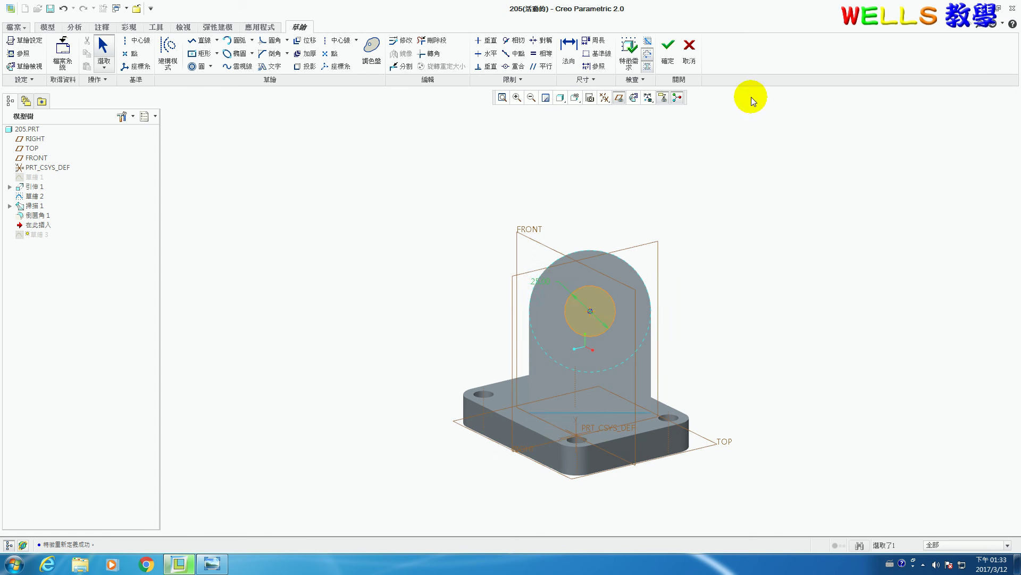
pyautogui.click(665, 39)
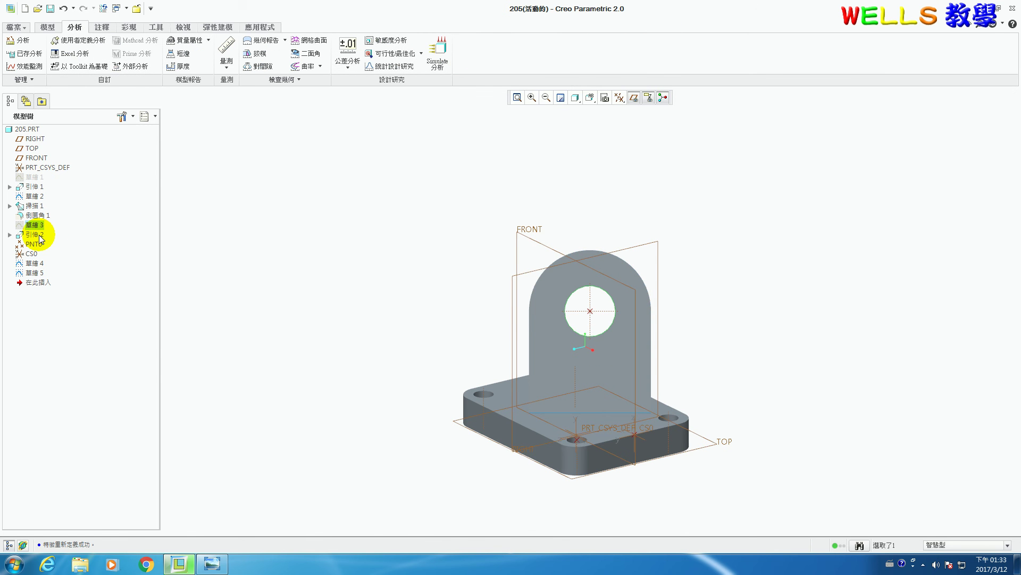
# Restore the default view and compute the solid's mass properties relative to coordinate system CS0, showing the full results
pyautogui.click(336, 264)
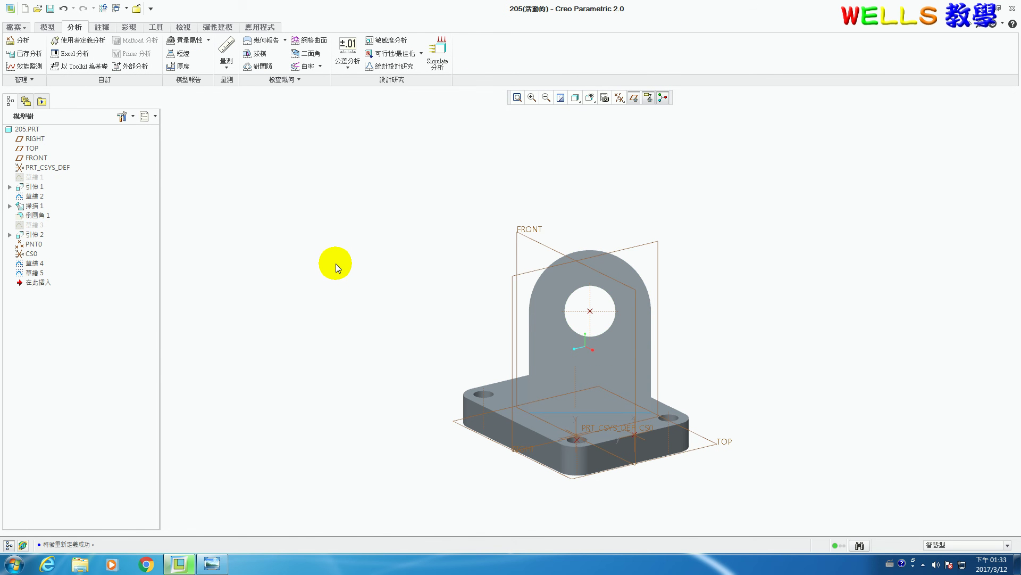
pyautogui.hotkey('ctrl', 'd')
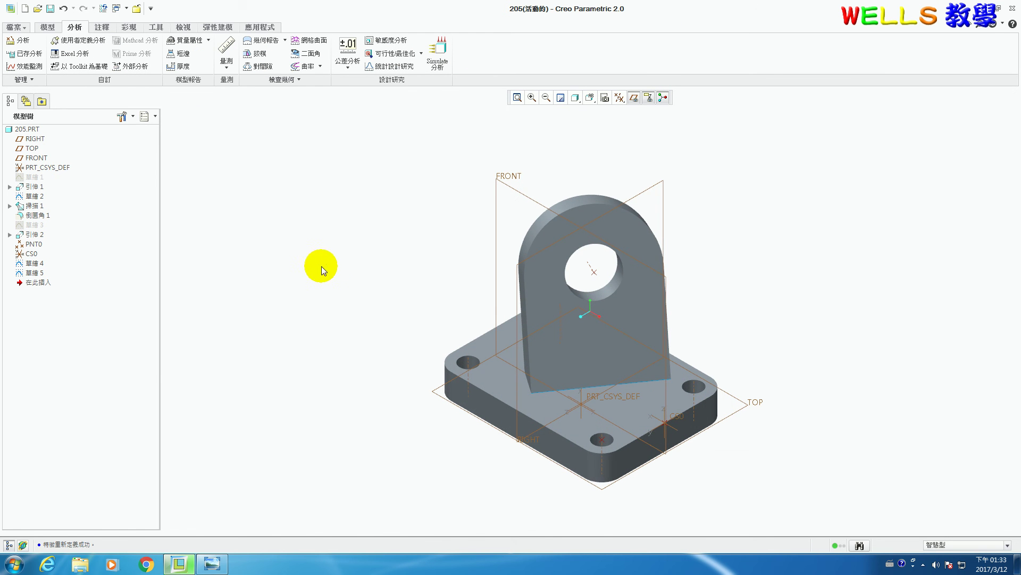
pyautogui.click(185, 40)
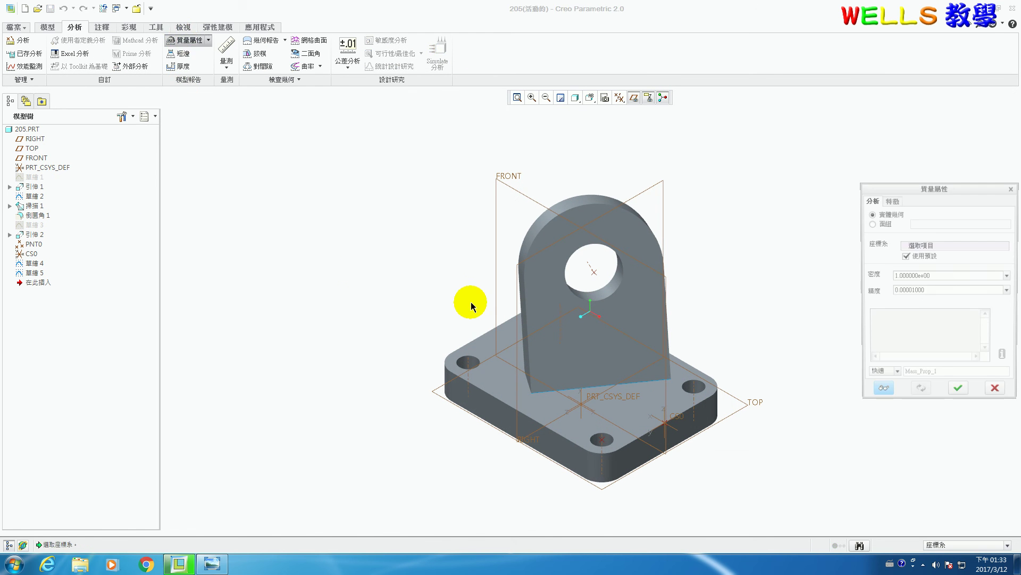
pyautogui.click(679, 418)
pyautogui.click(1005, 357)
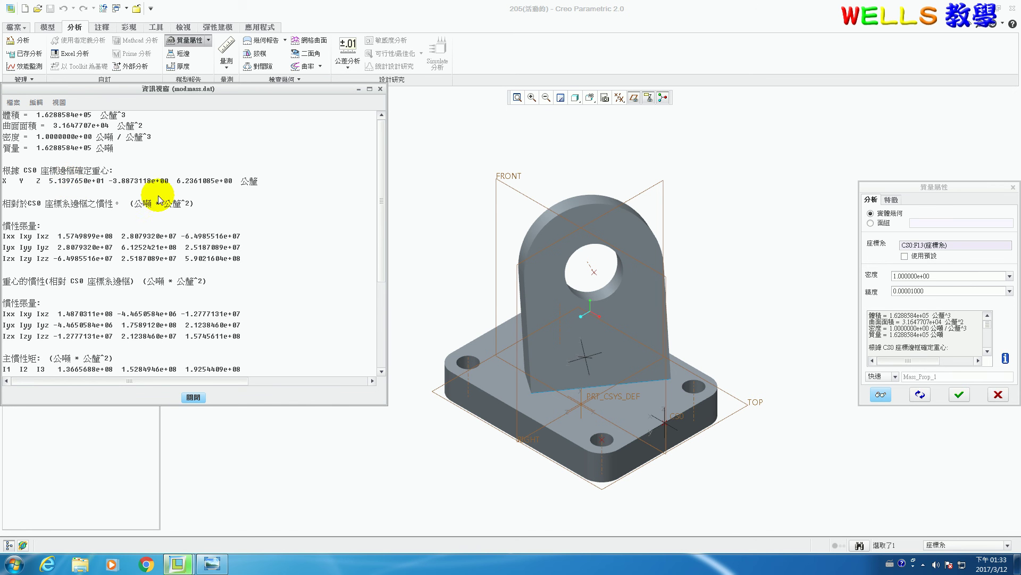
# Measure the distance between the lug hole's centre point and the front corner hole's centre point, and close the analysis results
pyautogui.click(219, 46)
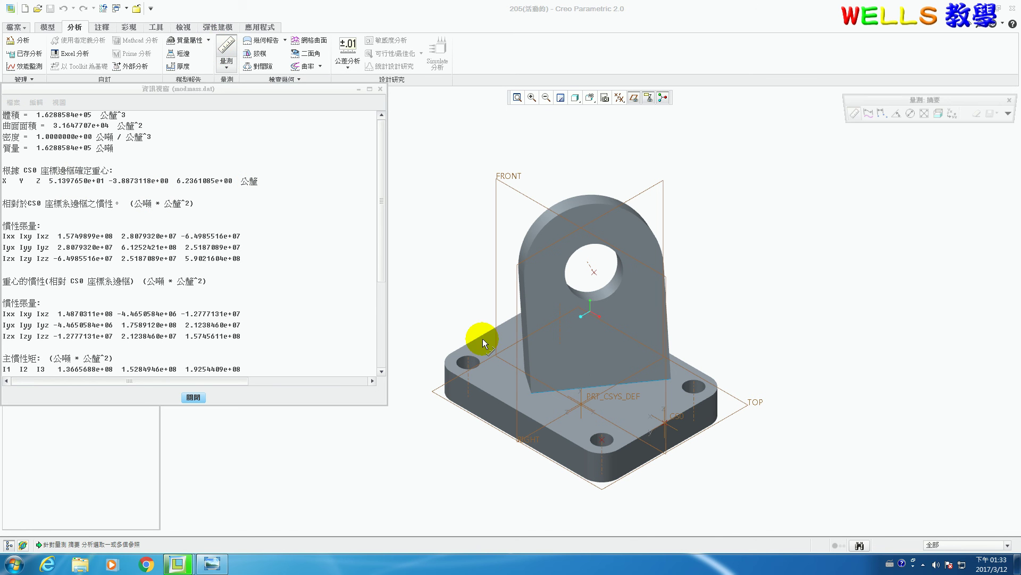
pyautogui.click(595, 273)
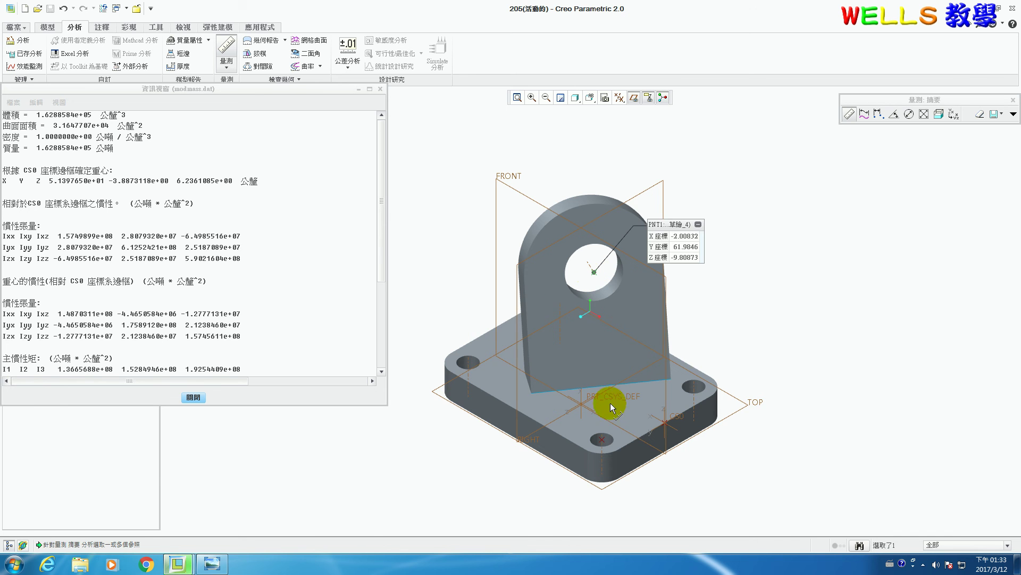
pyautogui.click(602, 440)
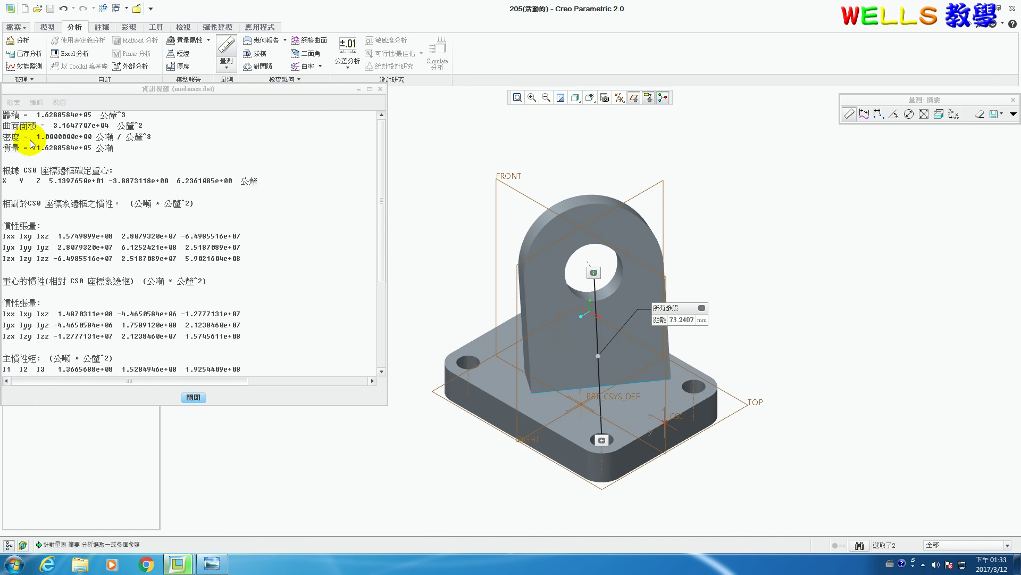
pyautogui.click(379, 91)
pyautogui.click(378, 92)
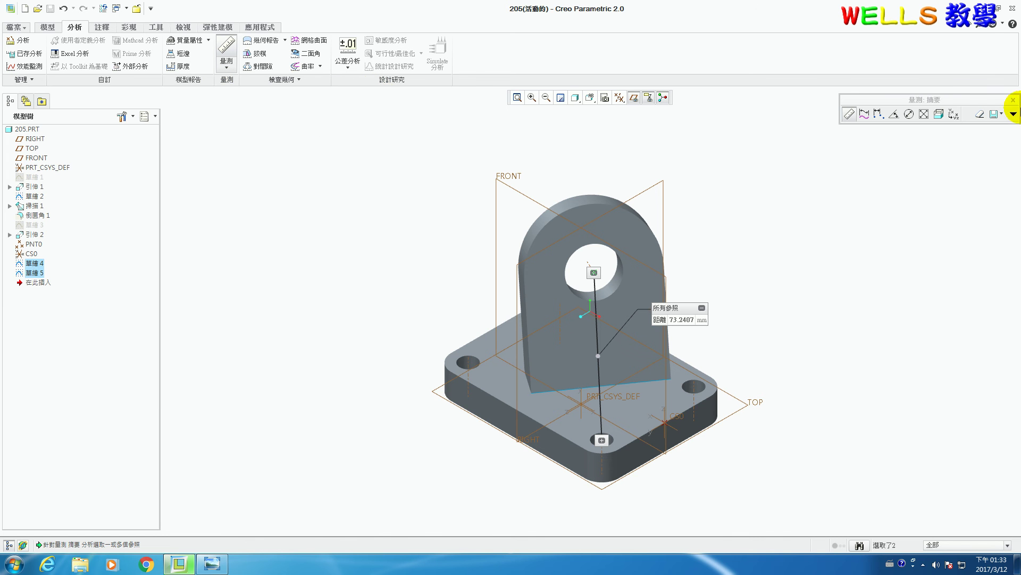
pyautogui.click(1013, 100)
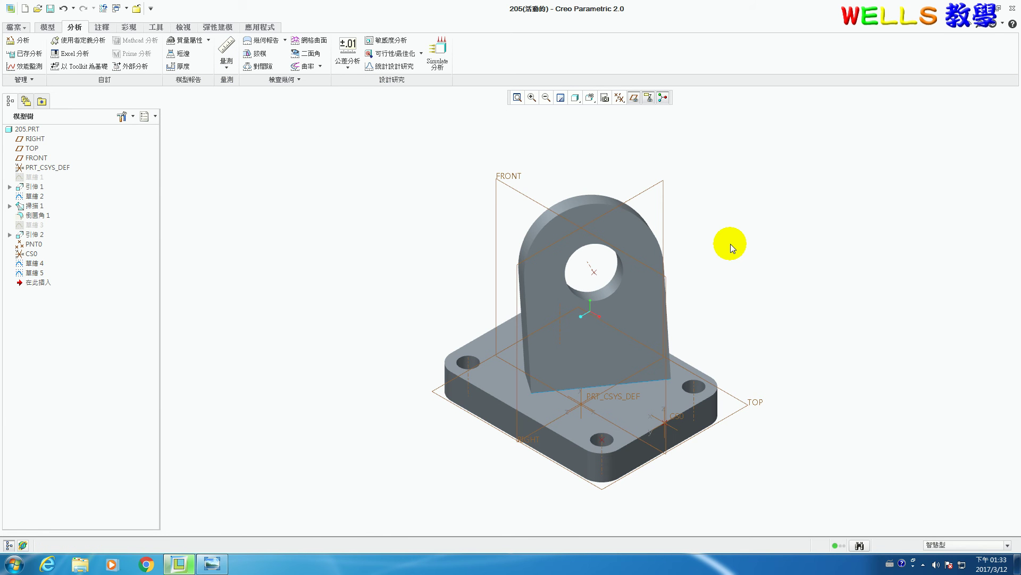